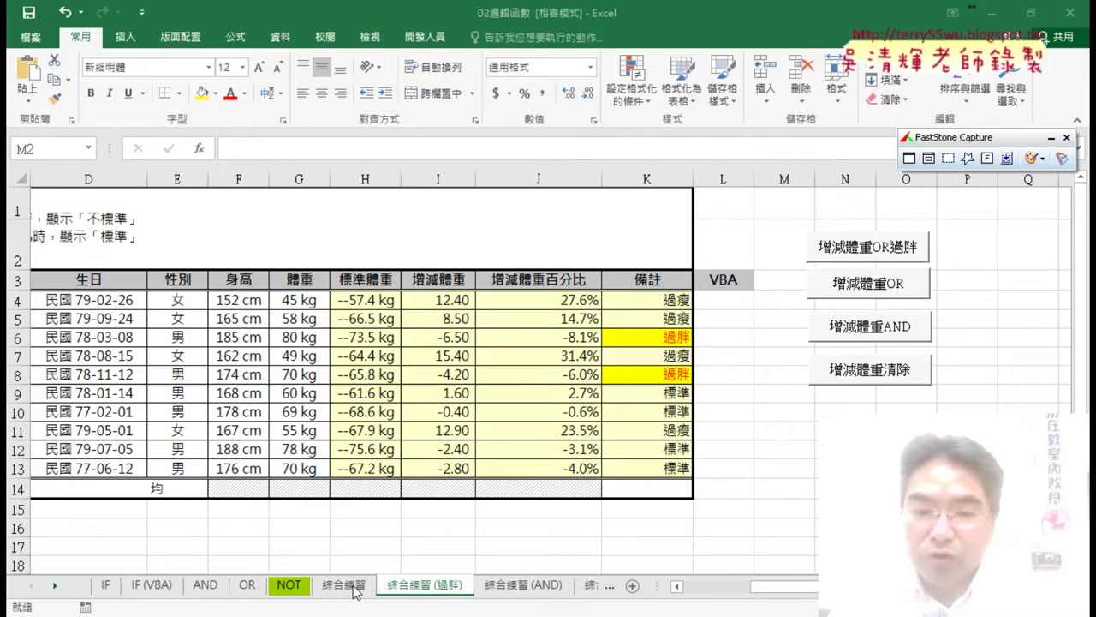
Step: Bring up the 綜合練習 sheet of workbook 02邏輯函數 in Excel
click(356, 585)
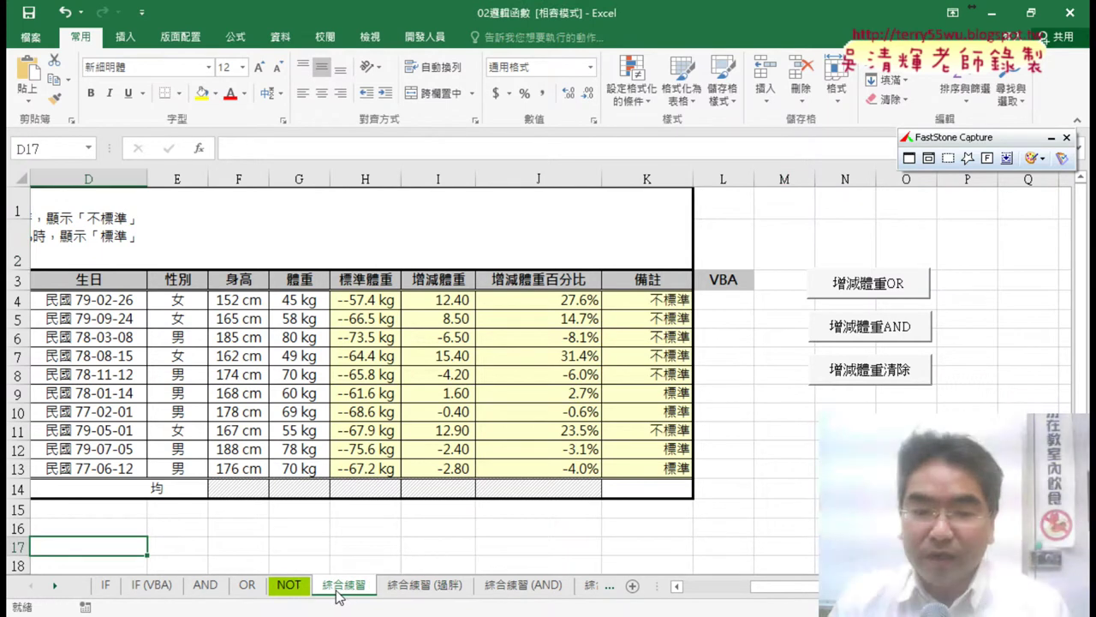
Step: On the 綜合練習 (過胖) sheet, run the 增減體重OR過胖 macro and check the labels in L6 and L8
click(424, 585)
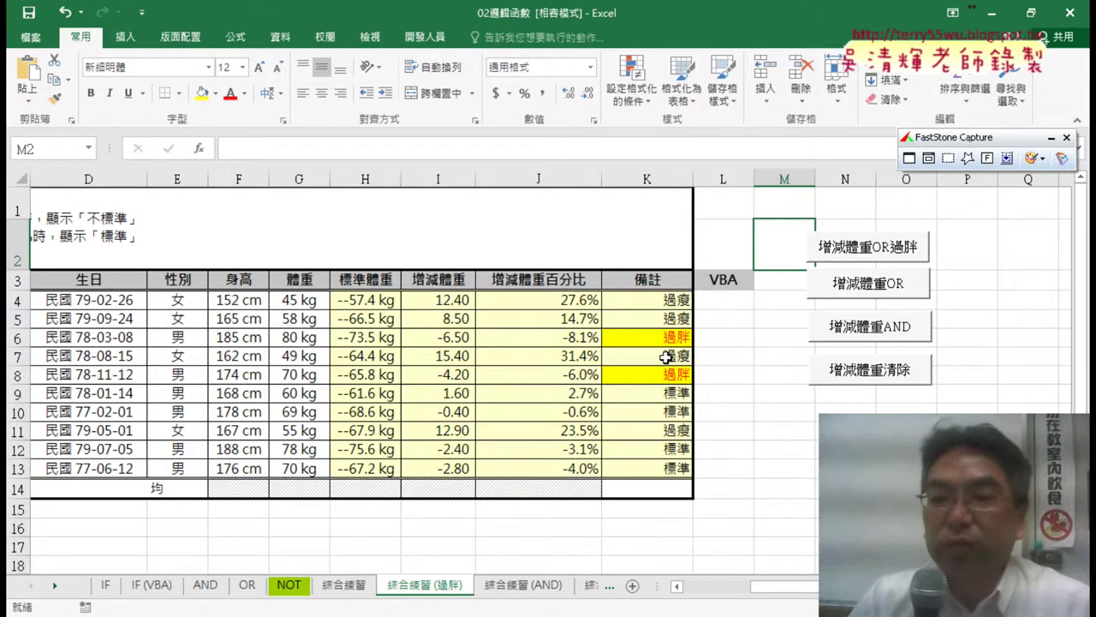
click(676, 337)
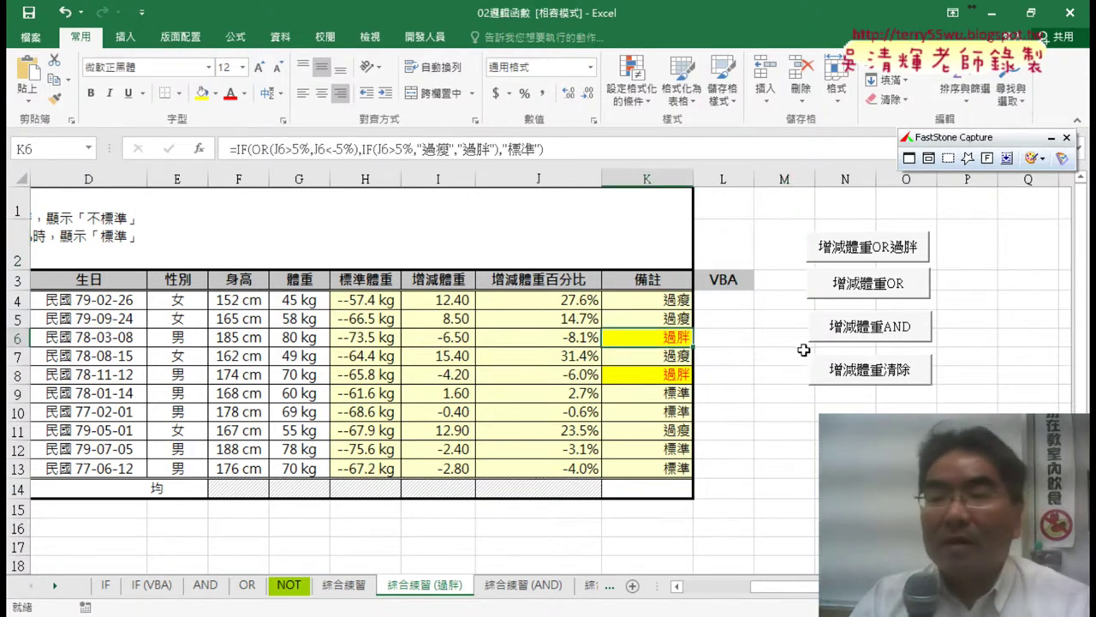
click(784, 318)
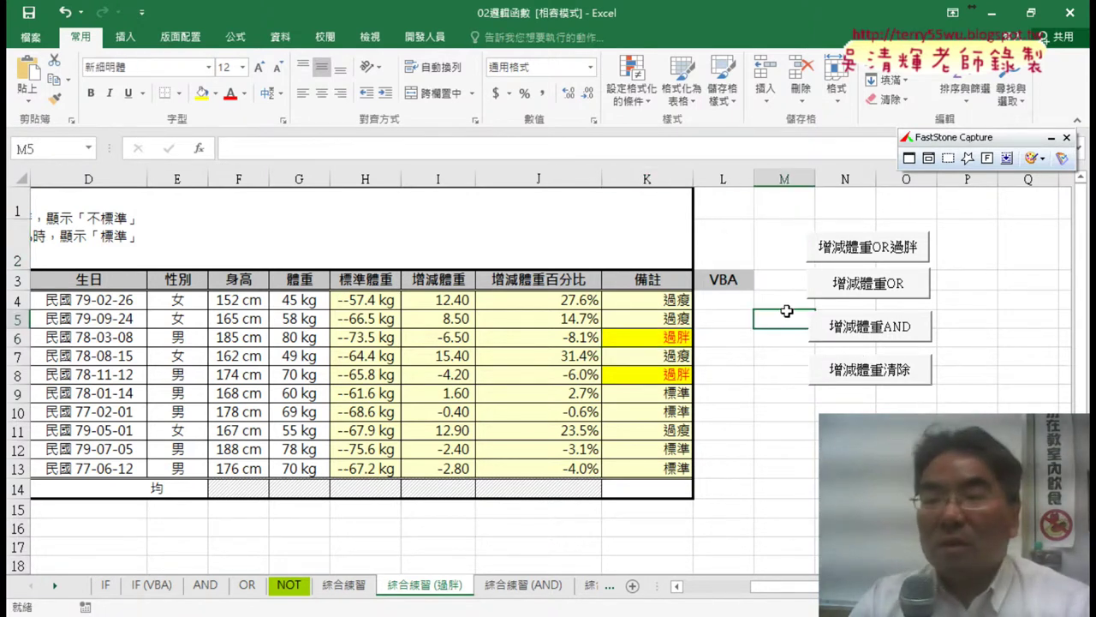
click(903, 255)
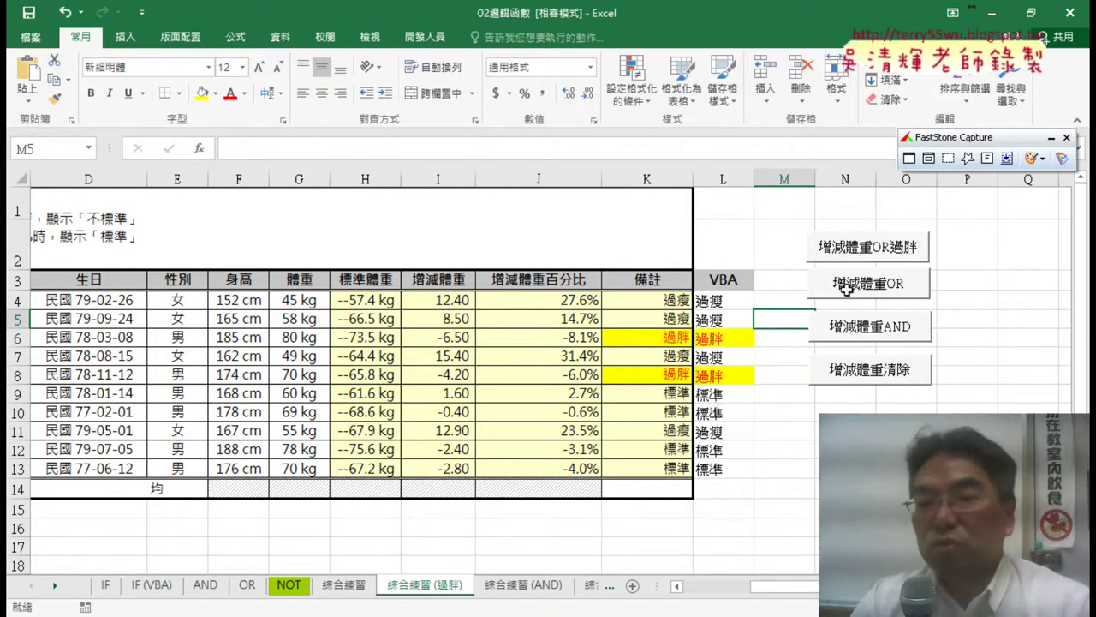
click(716, 337)
click(735, 374)
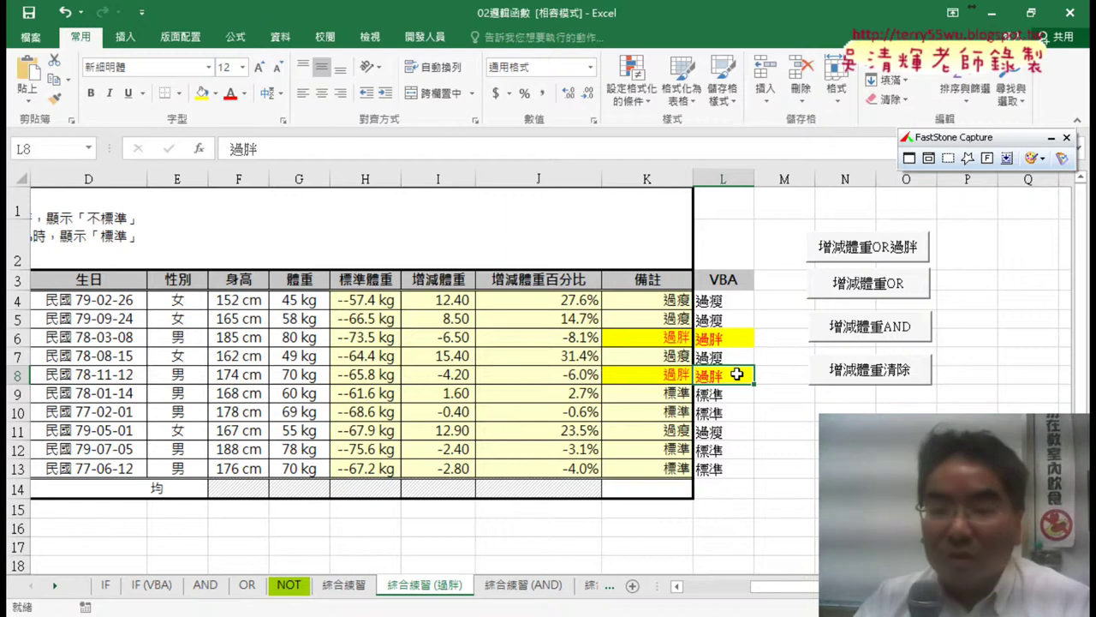
Step: Delete the 綜合練習 (過胖) worksheet
right_click(423, 587)
click(463, 406)
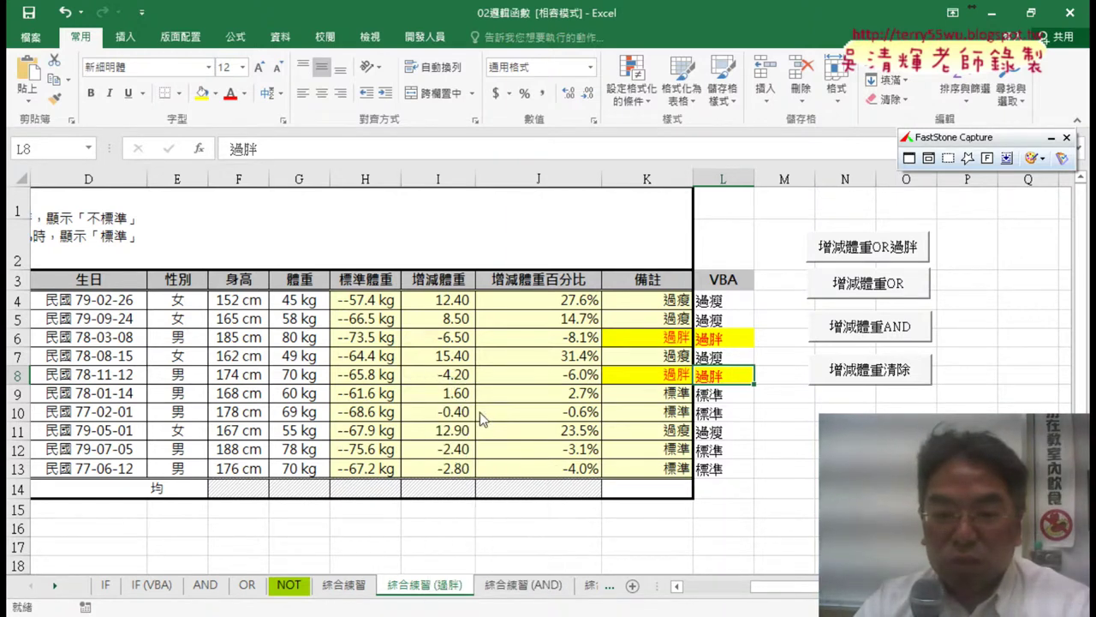
click(513, 361)
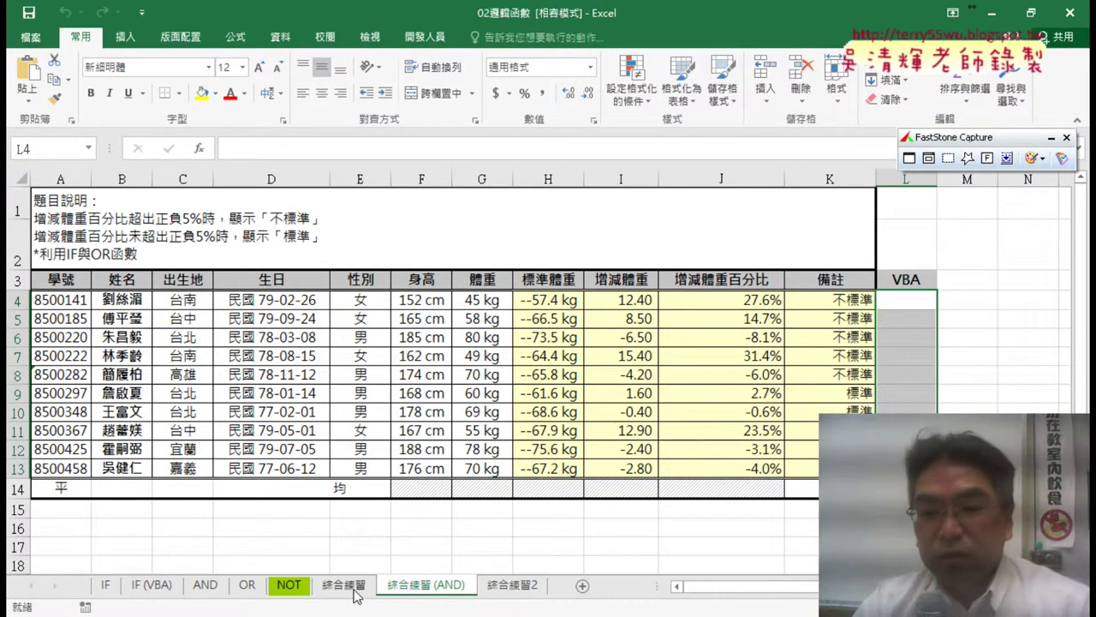
Step: Duplicate the 綜合練習 sheet and rename the copy 綜合練習 (過胖)
click(343, 586)
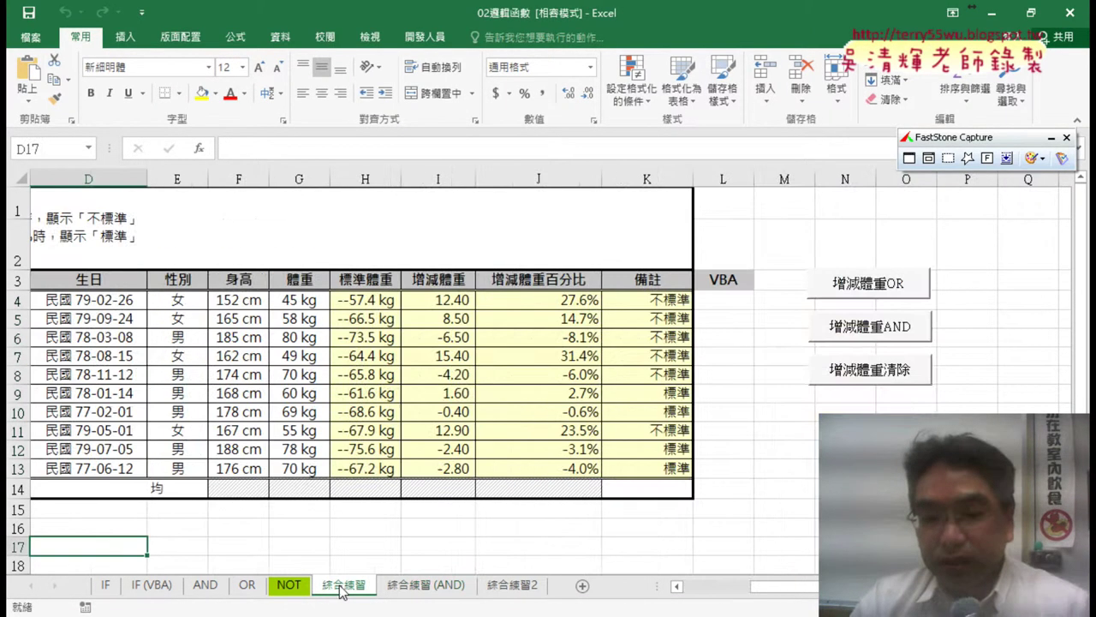
drag(341, 591, 389, 589)
double_click(437, 585)
click(440, 585)
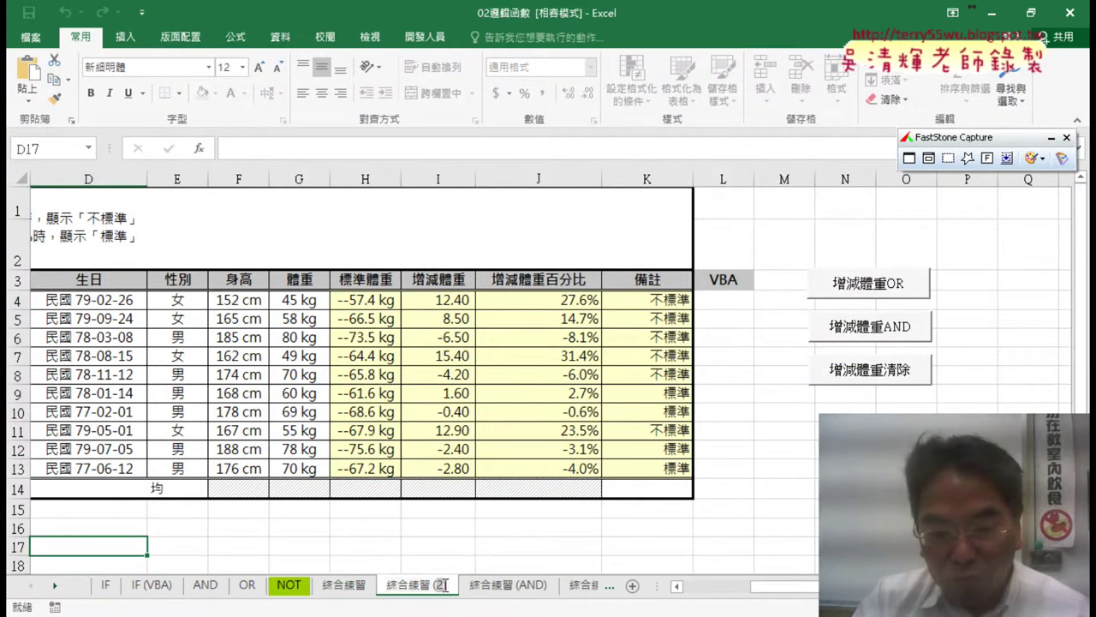
key(Return)
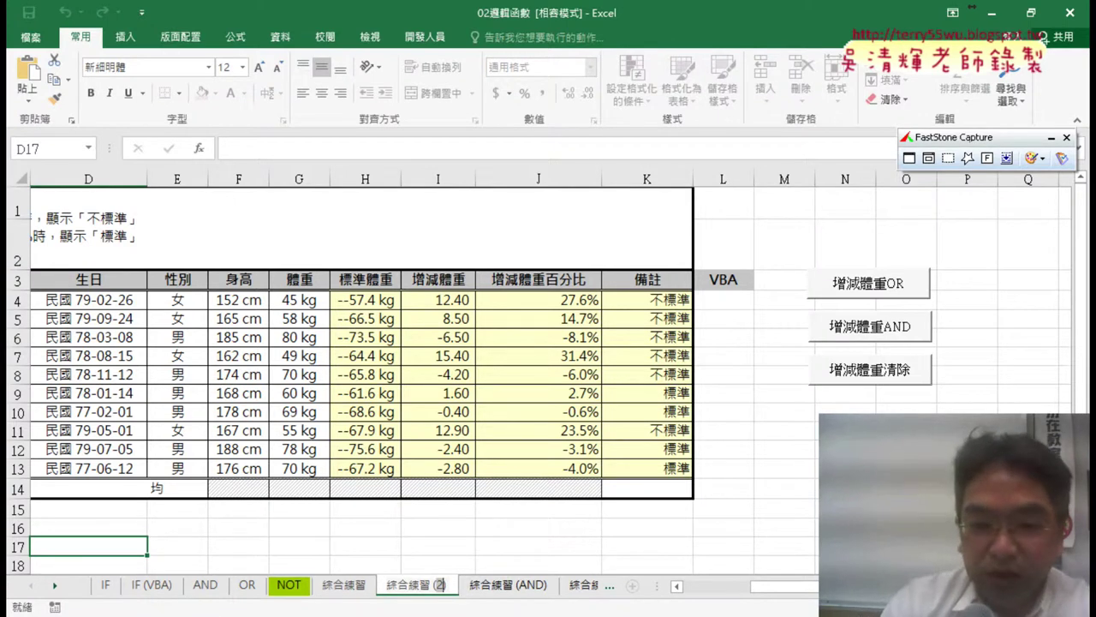
text(鏈)
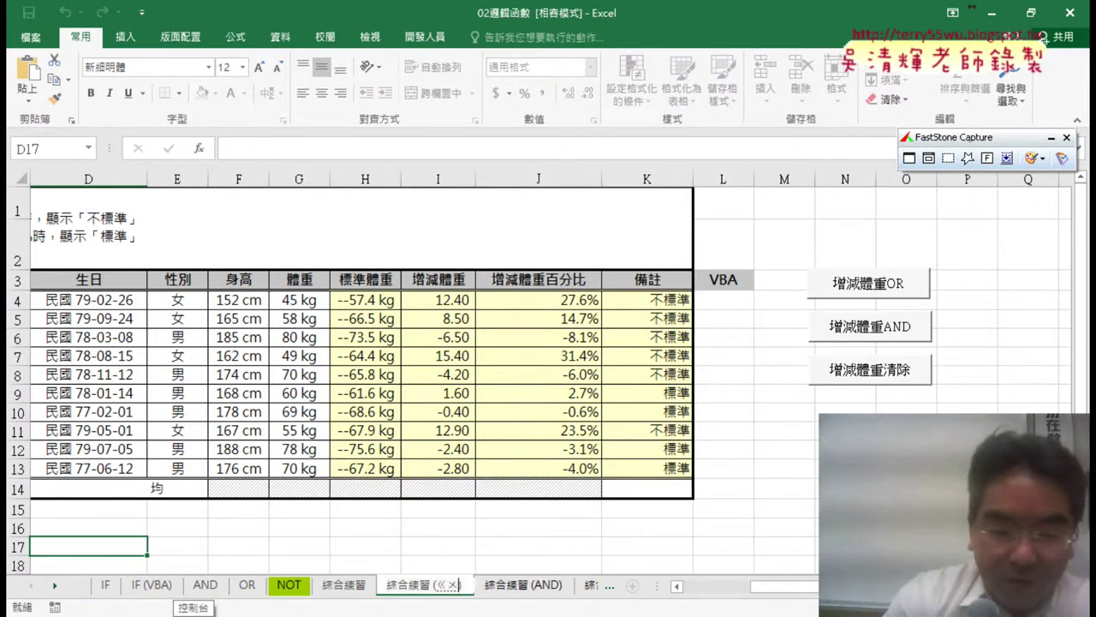
text(過胖)
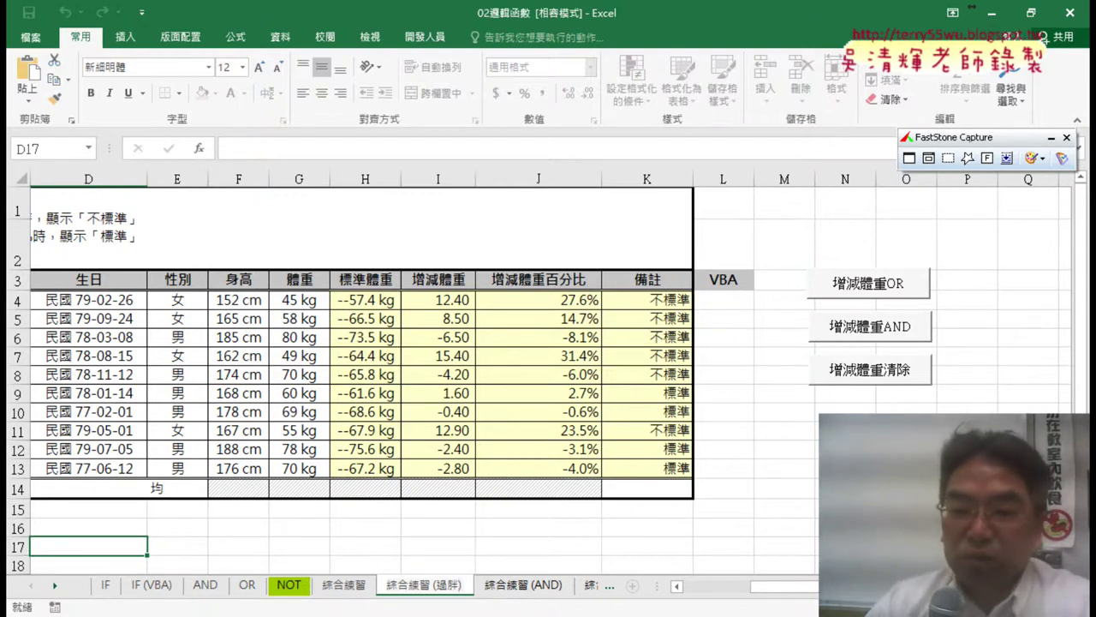
click(344, 585)
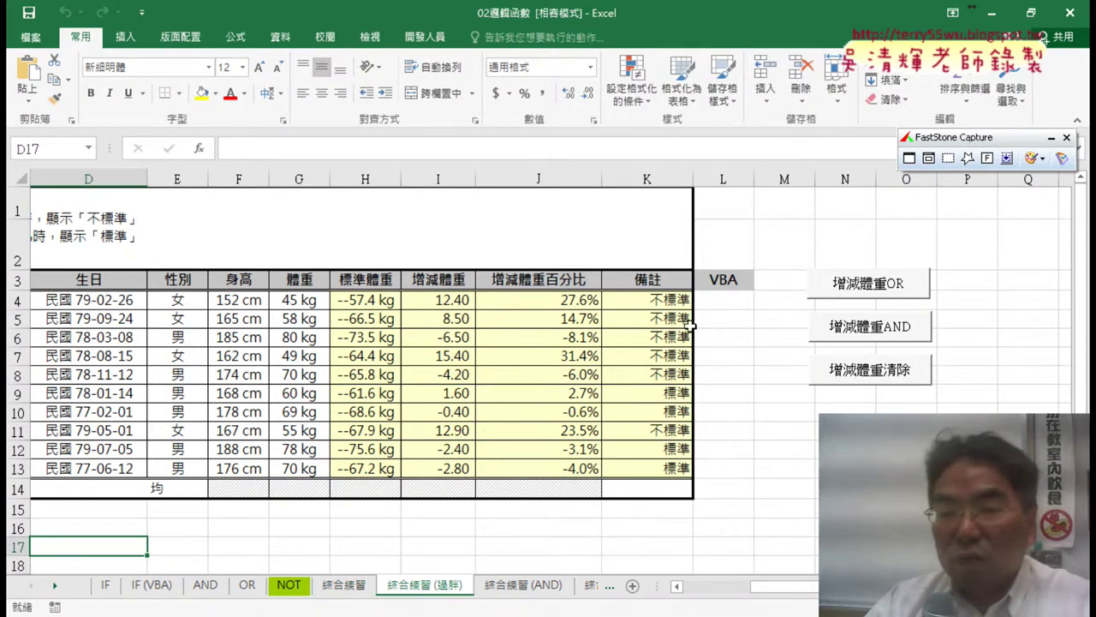
Step: In K4's formula, replace the "不標準" result with a nested IF() from the function list
click(676, 300)
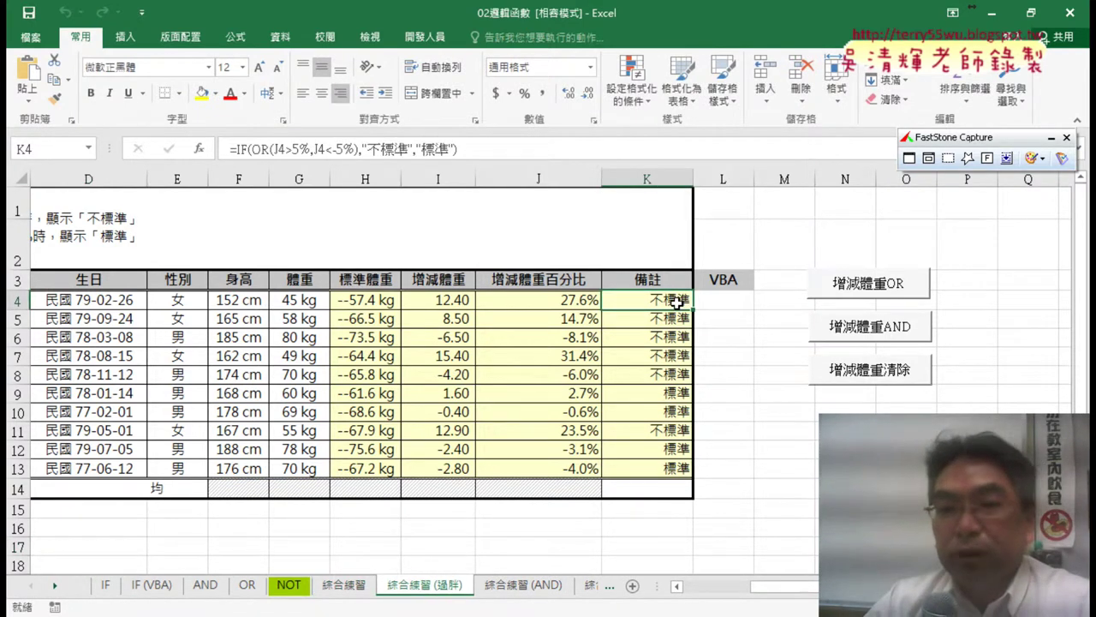
drag(362, 149, 409, 149)
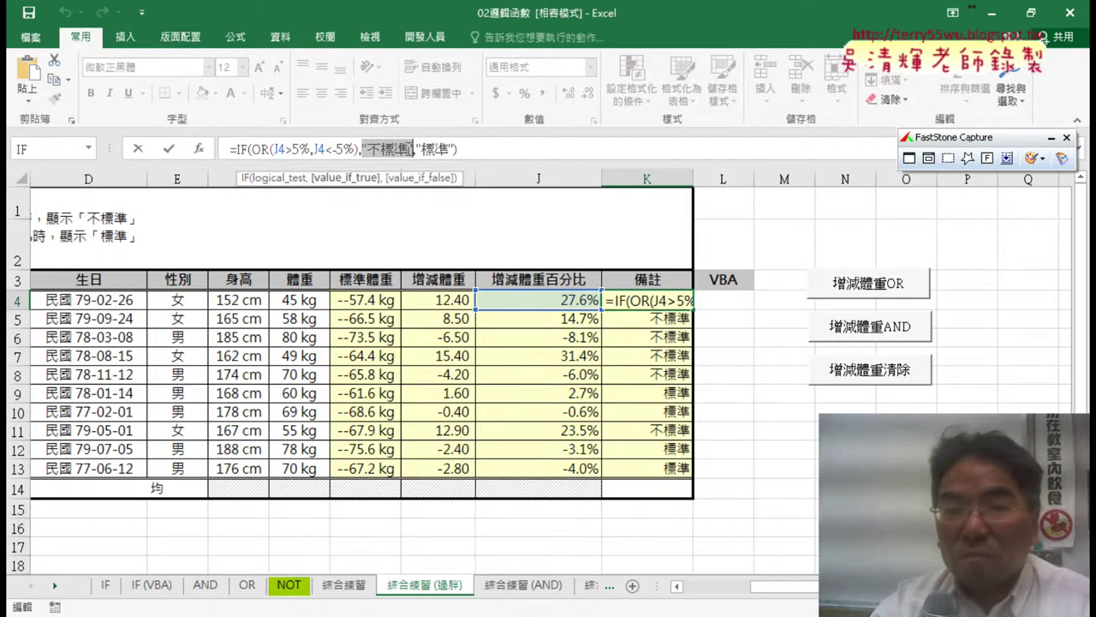
key(Delete)
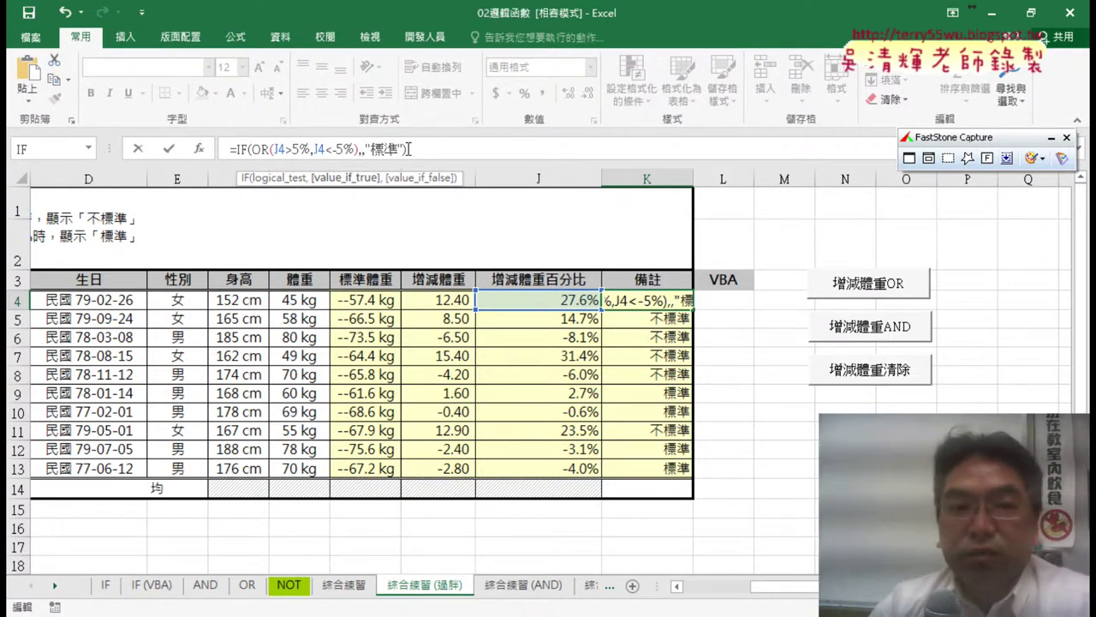
click(89, 149)
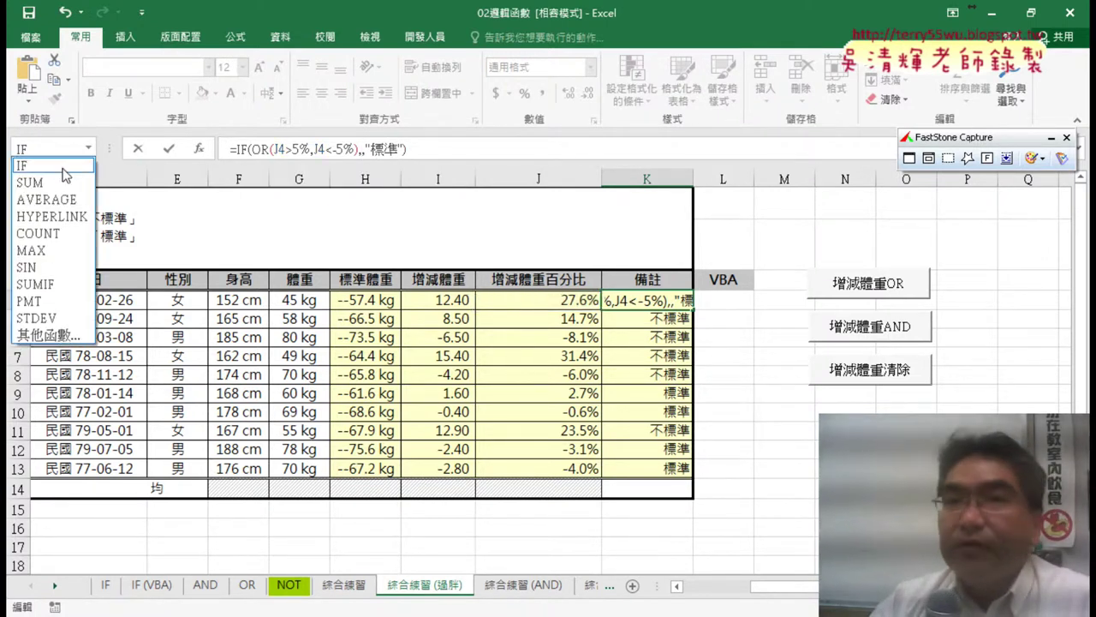
click(64, 168)
drag(230, 168, 323, 210)
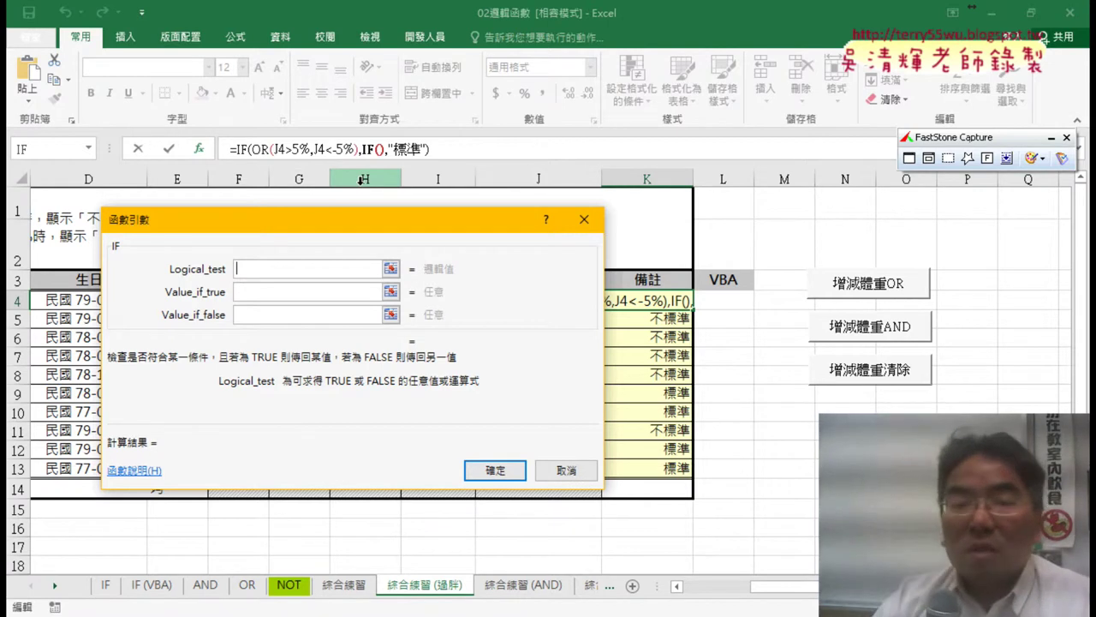
Step: Give the inner IF the arguments J4>5%, "過瘦" and "過胖", and confirm
drag(388, 220, 299, 238)
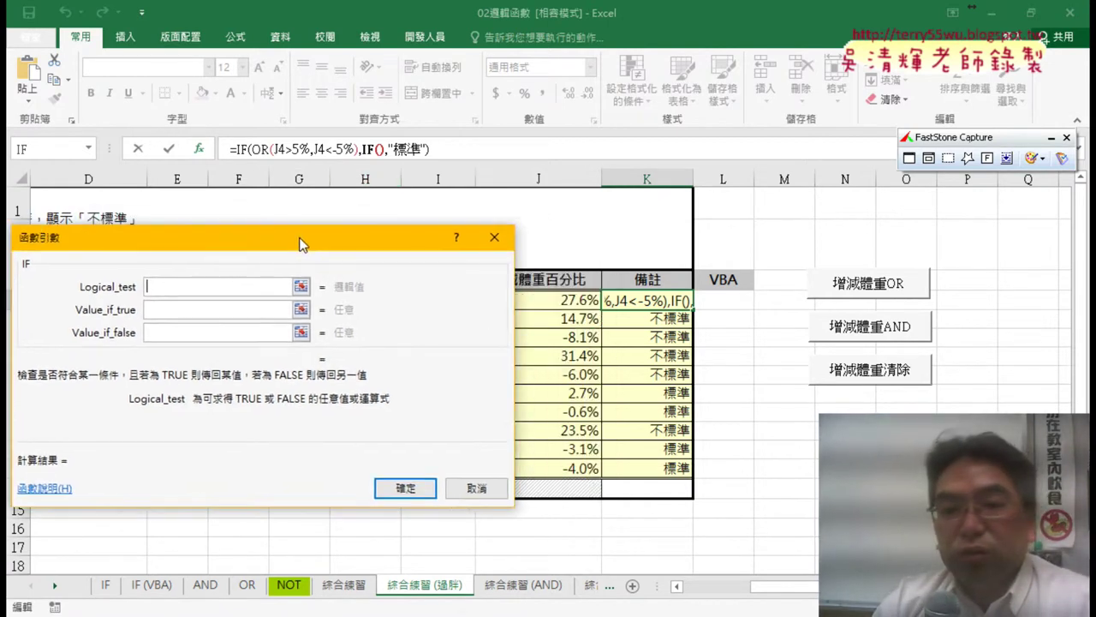
click(576, 300)
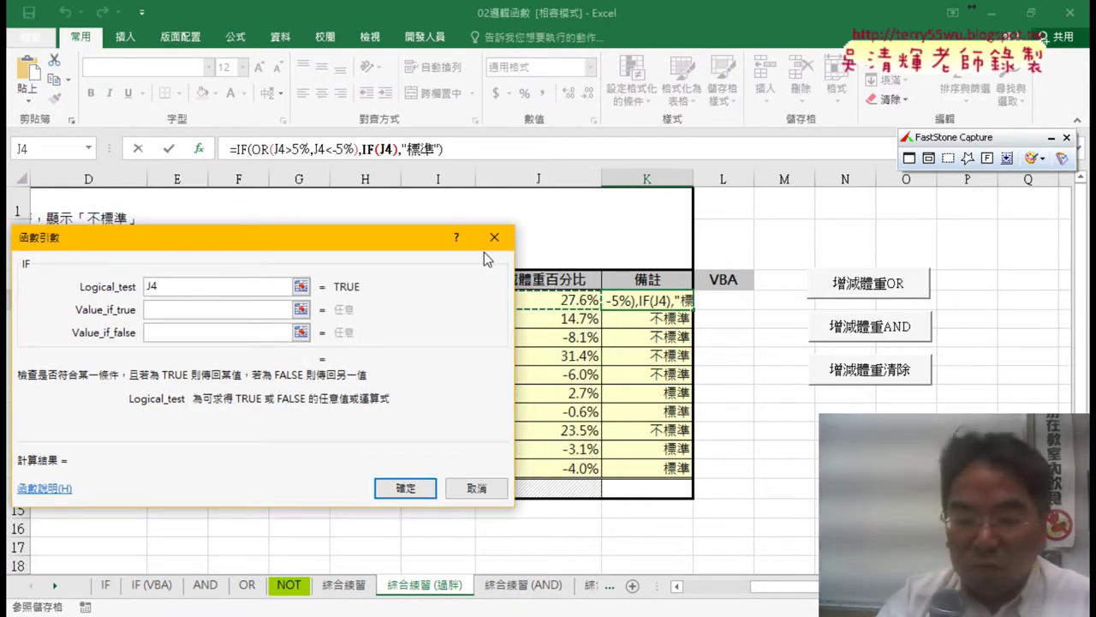
text(>5)
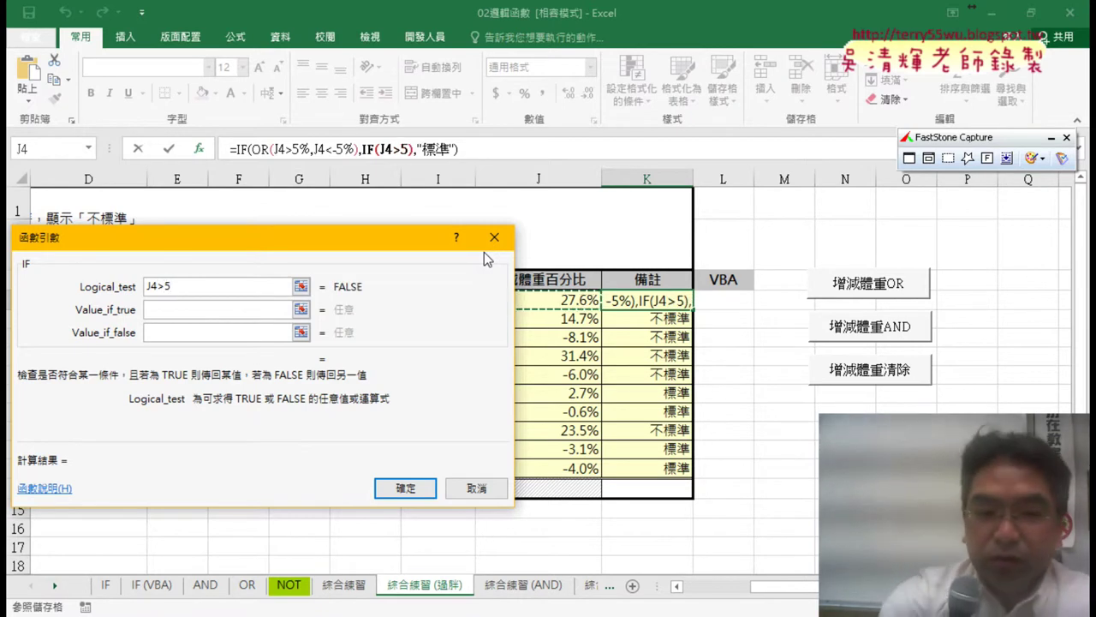
text(%)
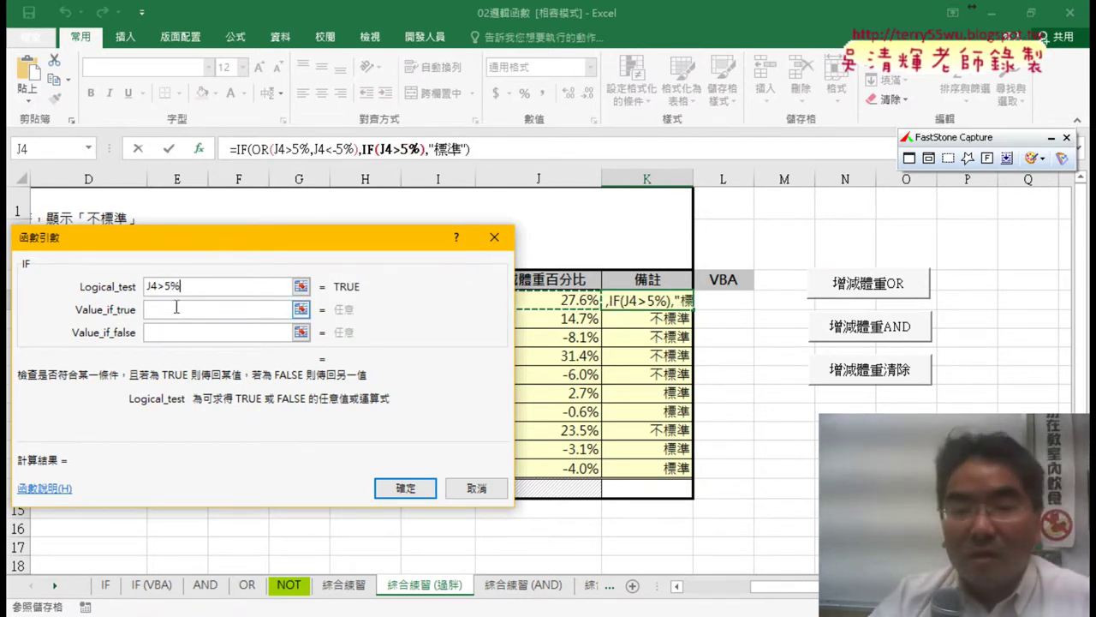
click(176, 310)
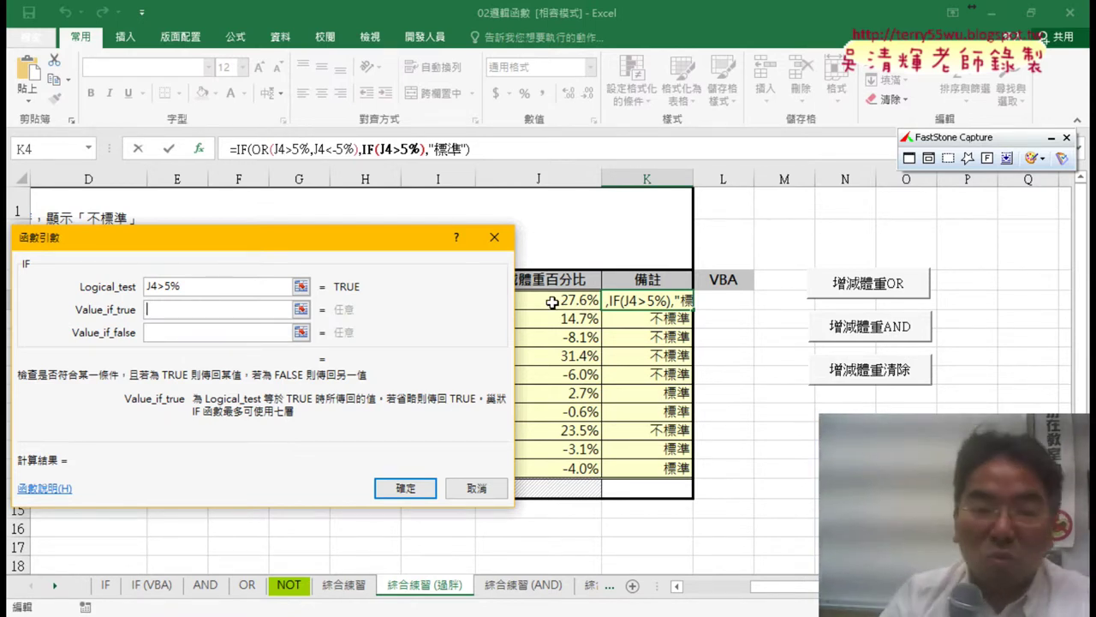
text(《過)
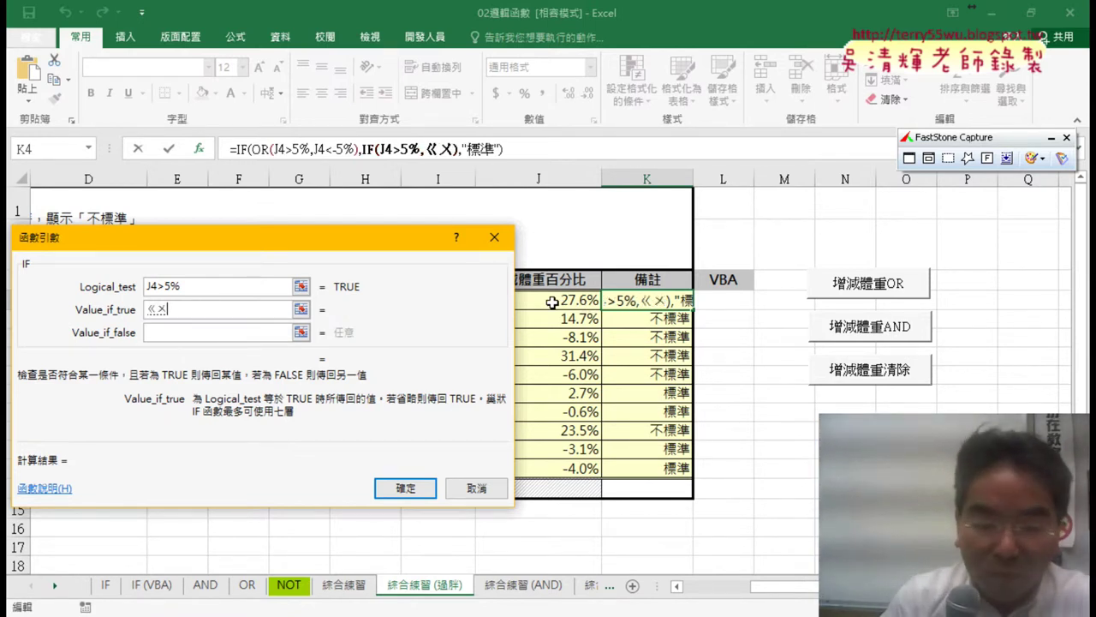
text(ㄕ)
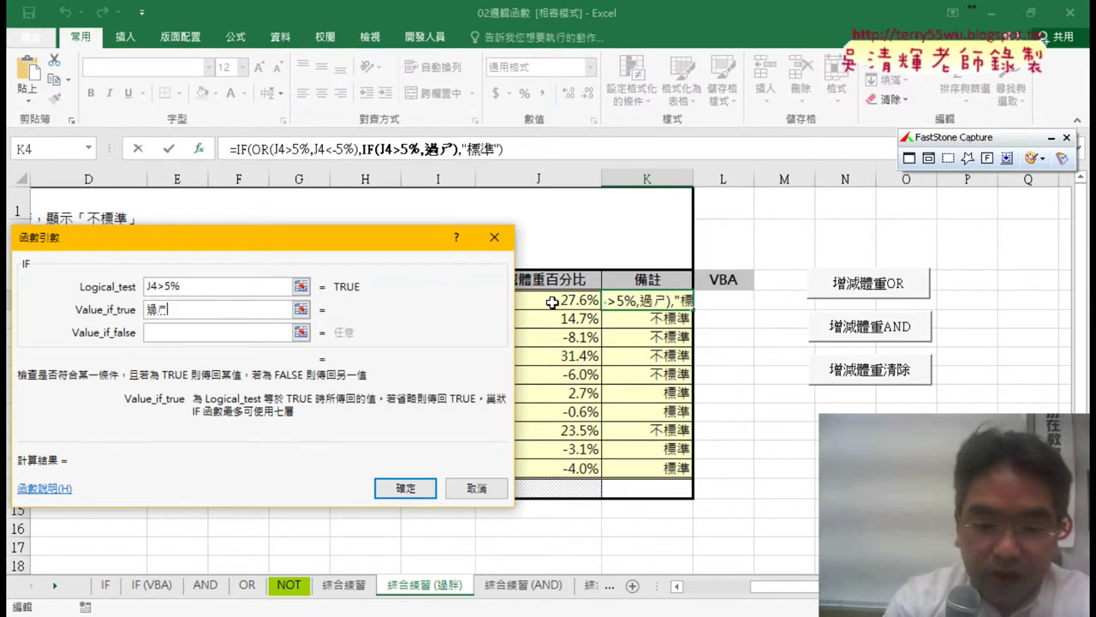
text(瘦)
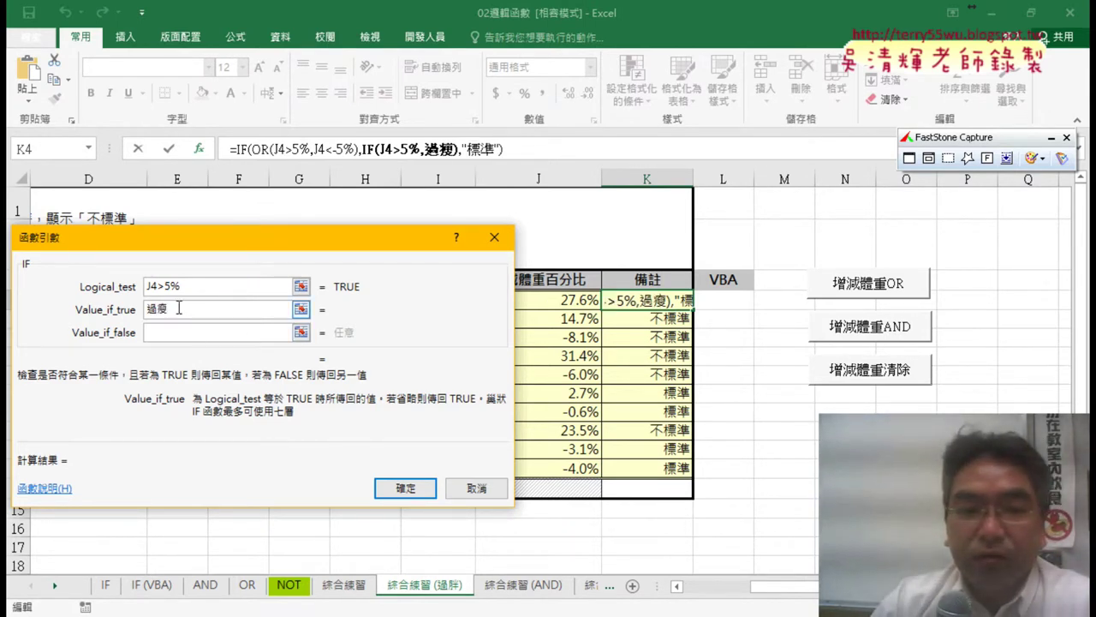
click(171, 333)
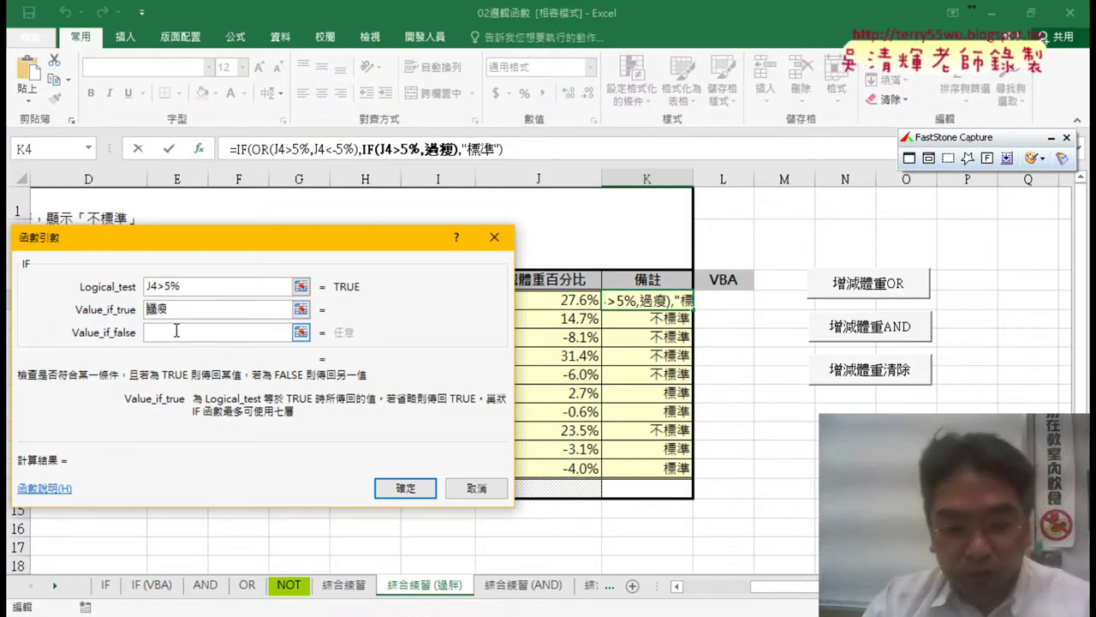
click(175, 334)
text(過)
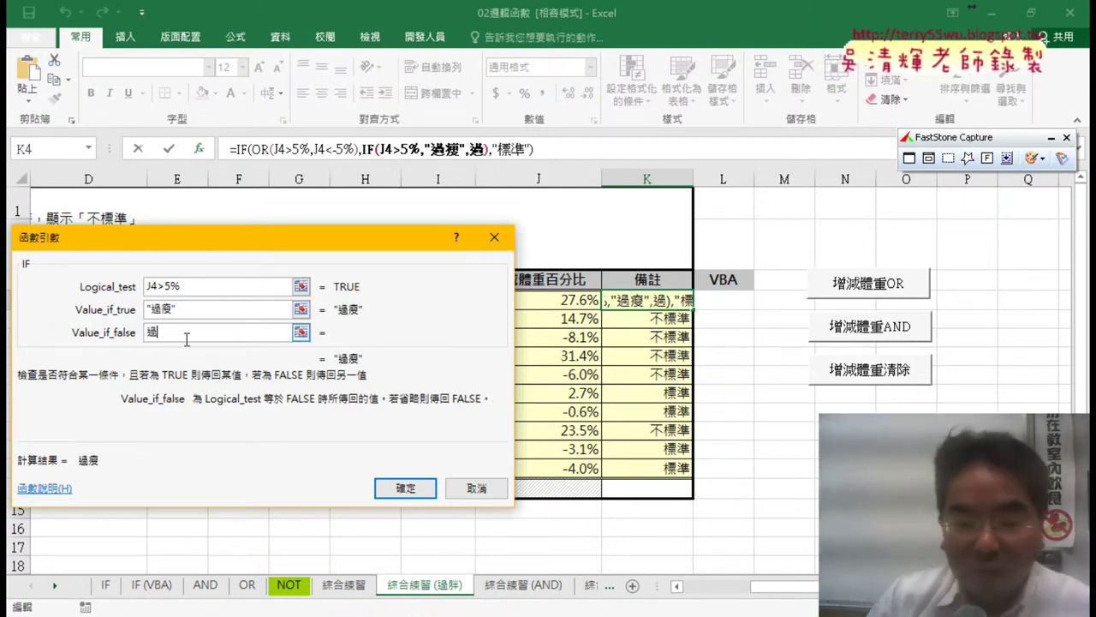
text(胖)
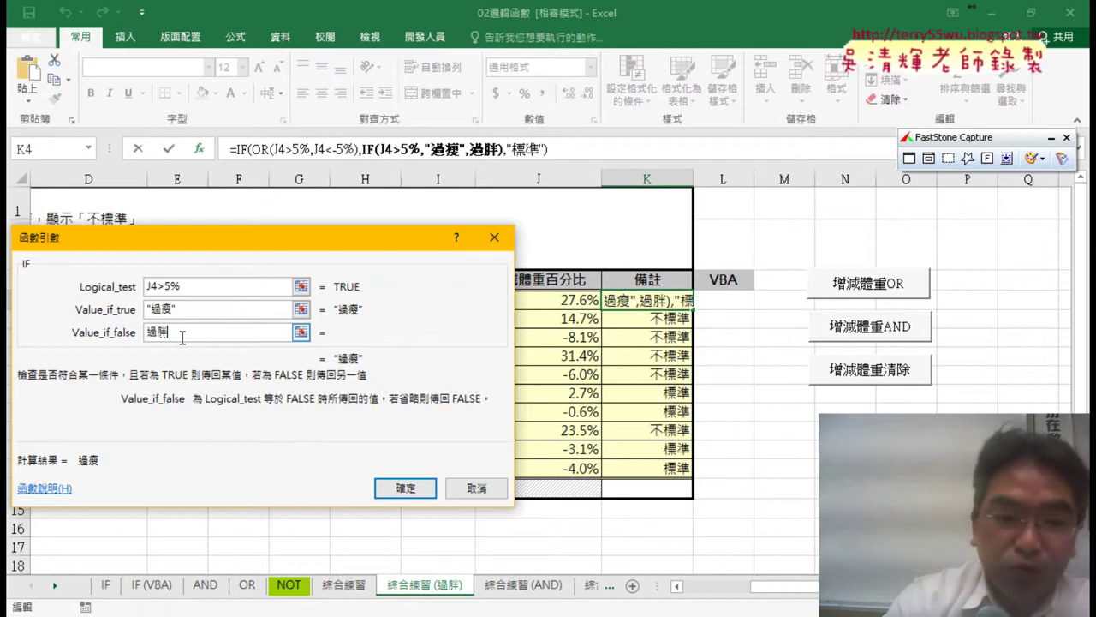
click(202, 313)
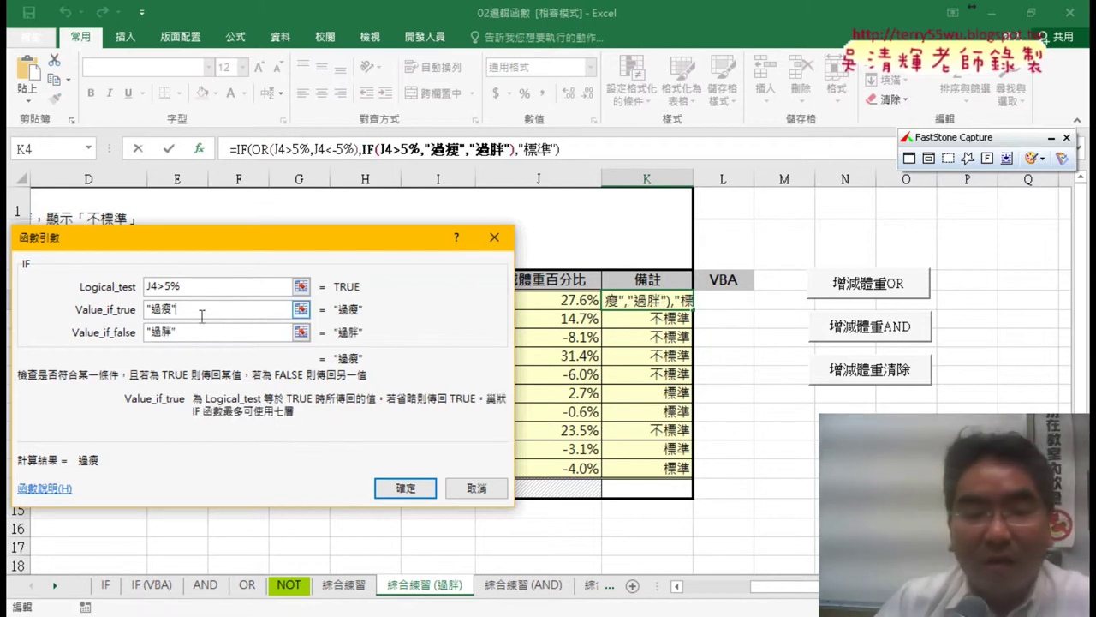
click(403, 487)
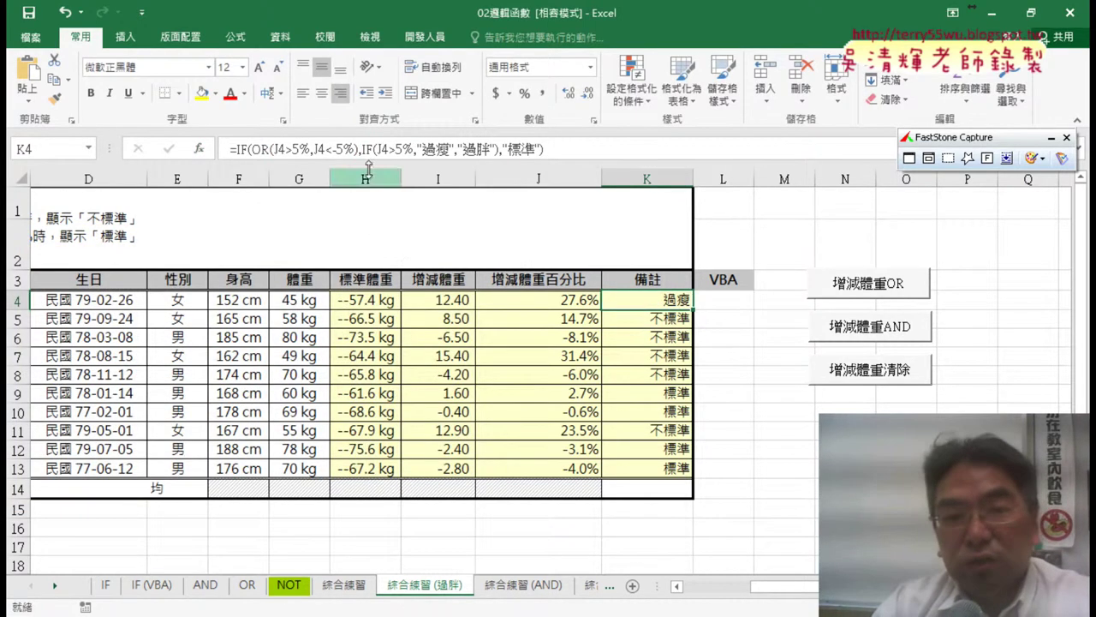
Step: Commit K4's nested IF formula and fill it down through K13
drag(364, 149, 491, 149)
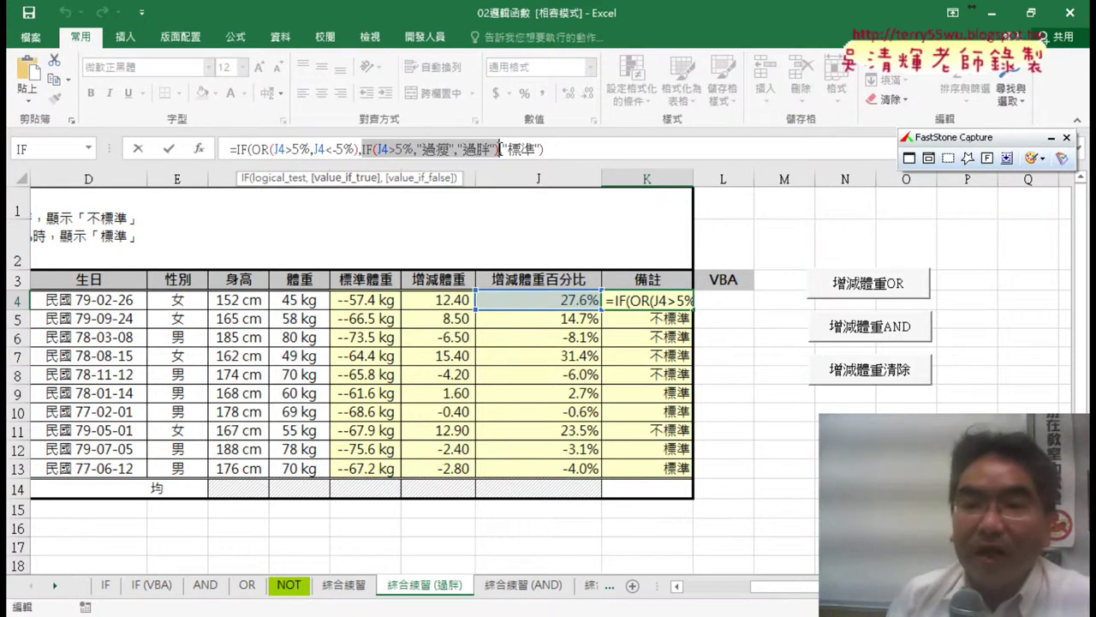
click(169, 149)
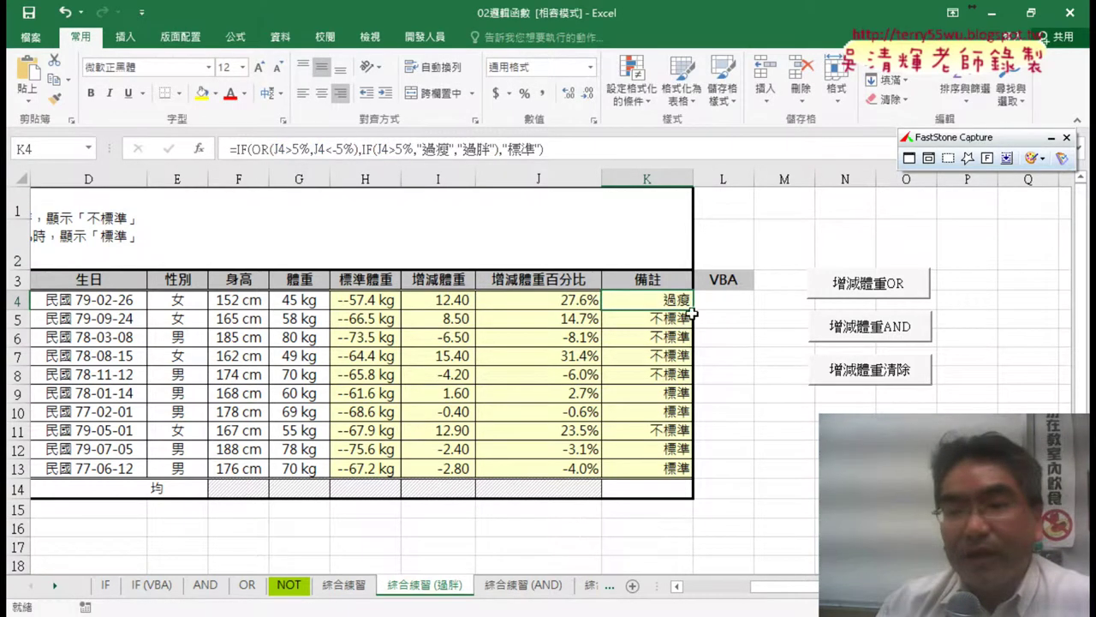
drag(691, 314, 691, 475)
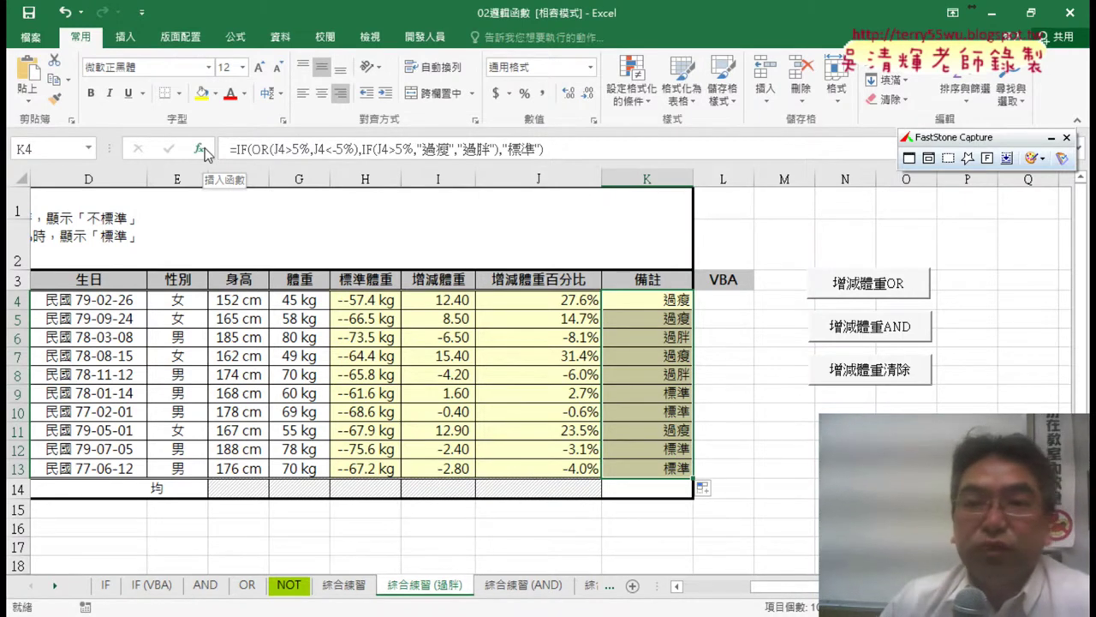
Step: Start a new conditional formatting rule for cells whose value equals 過胖
click(631, 106)
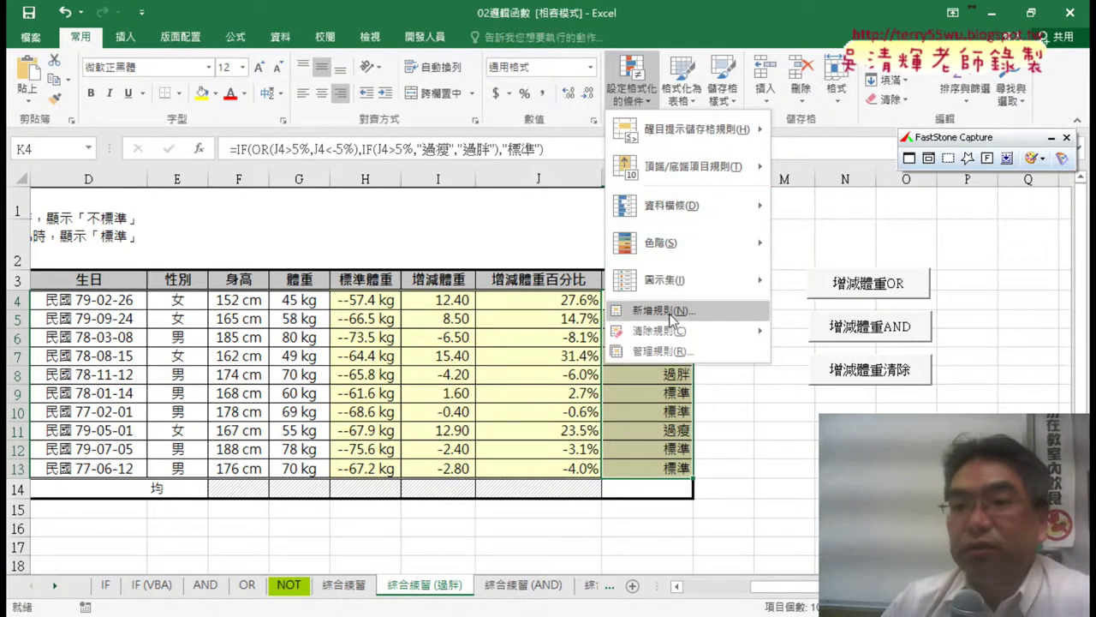
click(664, 311)
drag(305, 215, 437, 113)
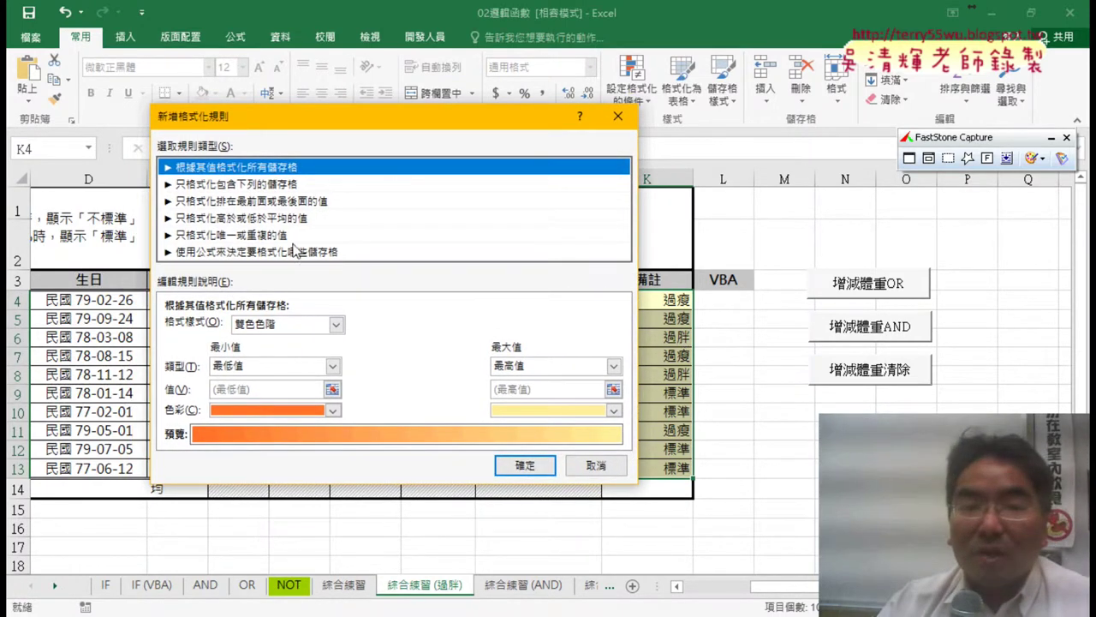
click(220, 191)
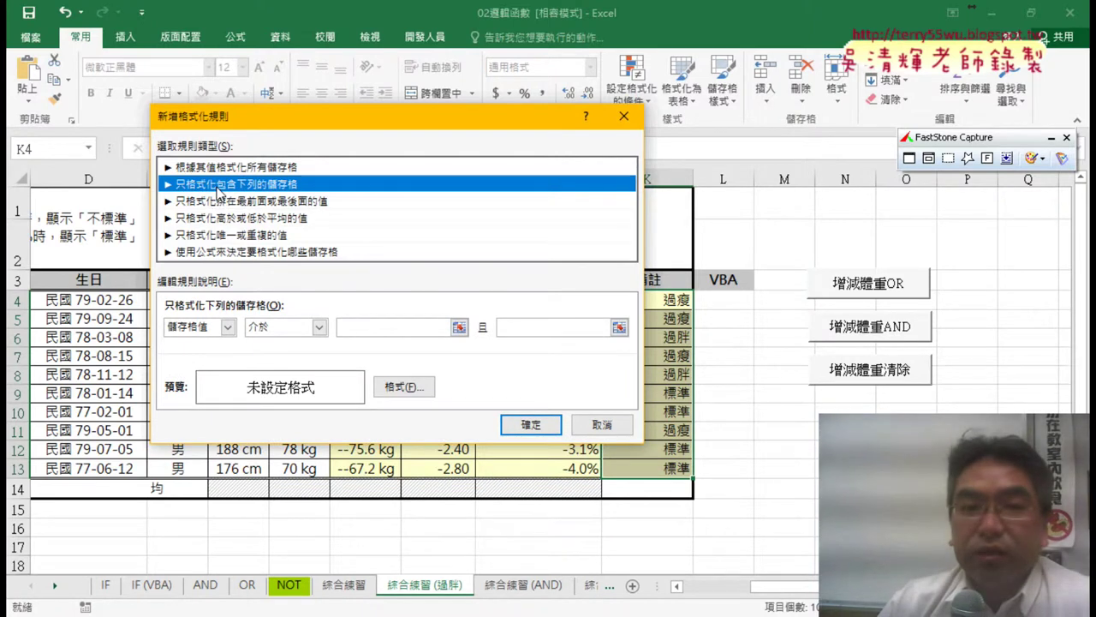
click(318, 326)
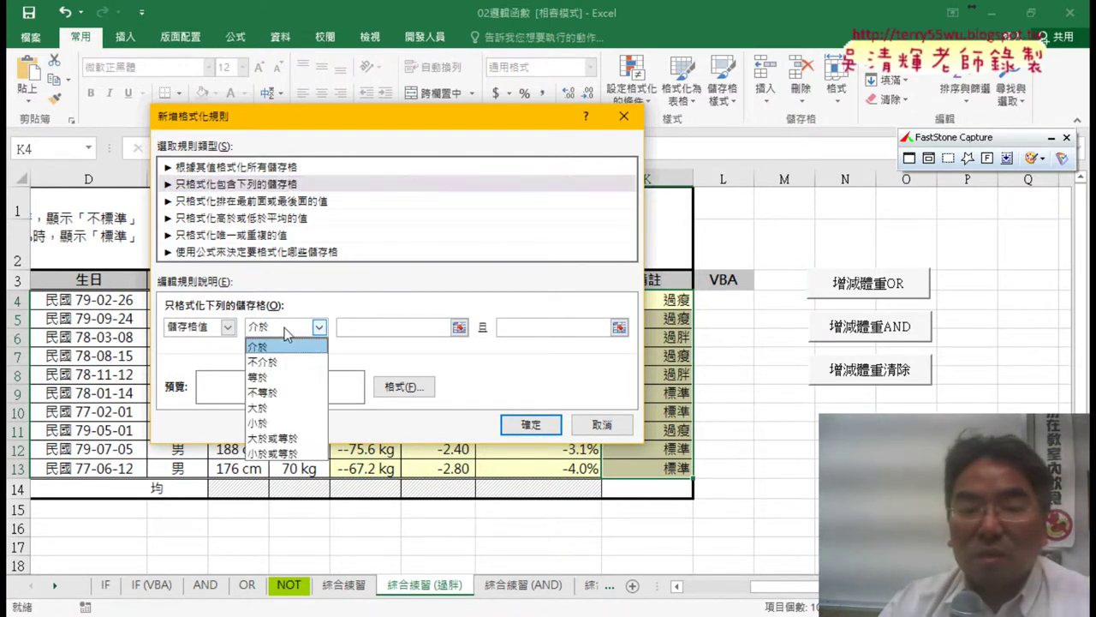
click(274, 370)
click(374, 326)
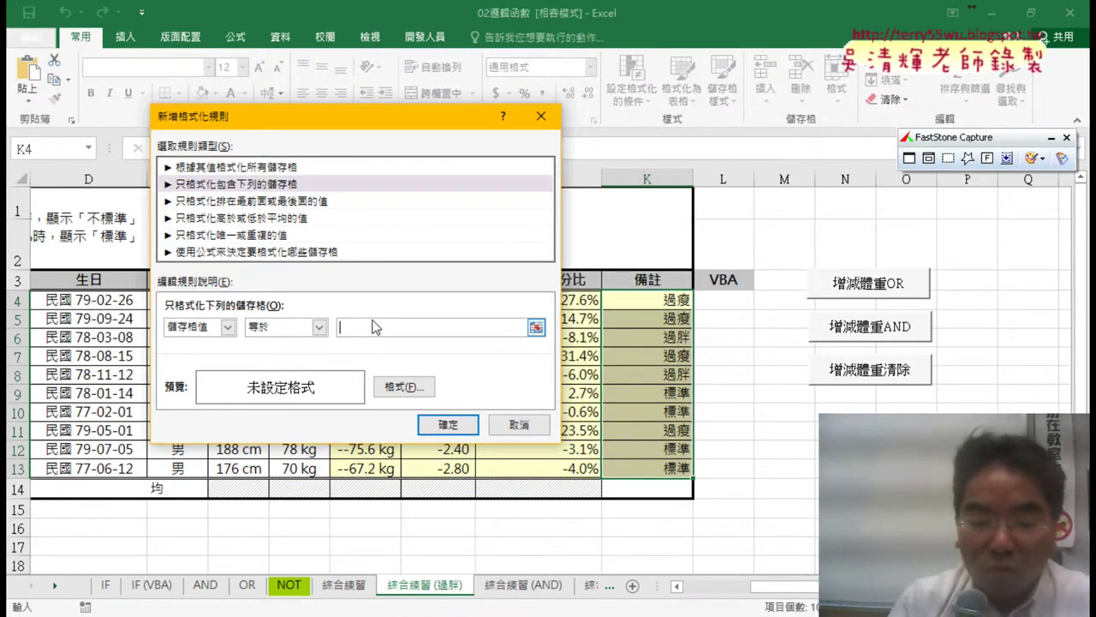
text(ㄍㄨㄛ)
key(Escape)
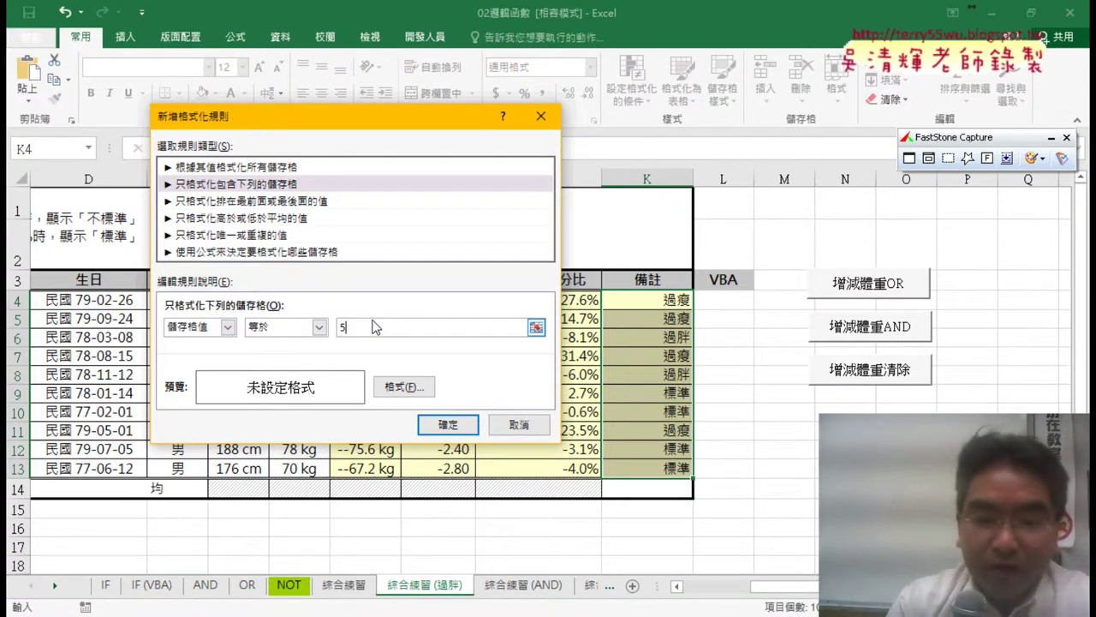
key(BackSpace)
text(ㄍㄨㄛ)
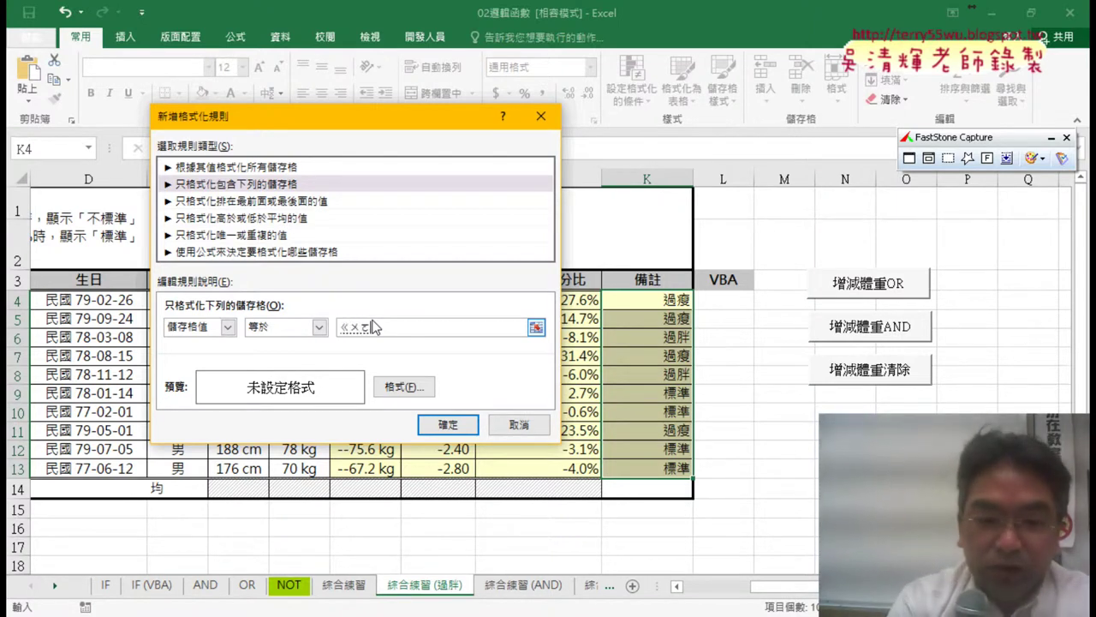
text(4)
text(ㄆㄤ)
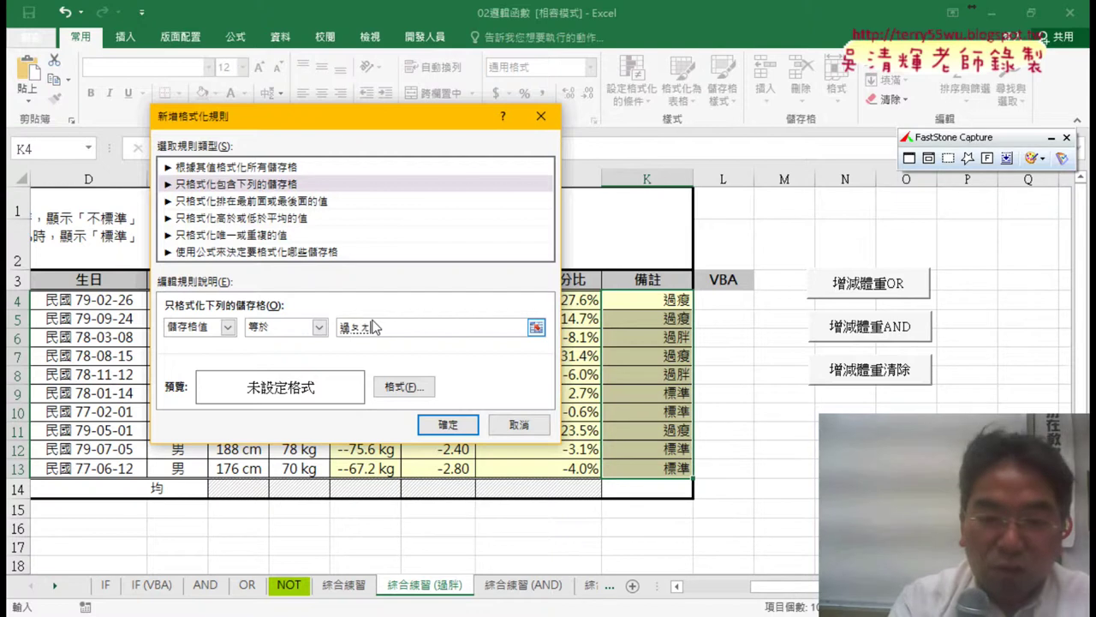
text(4)
key(Return)
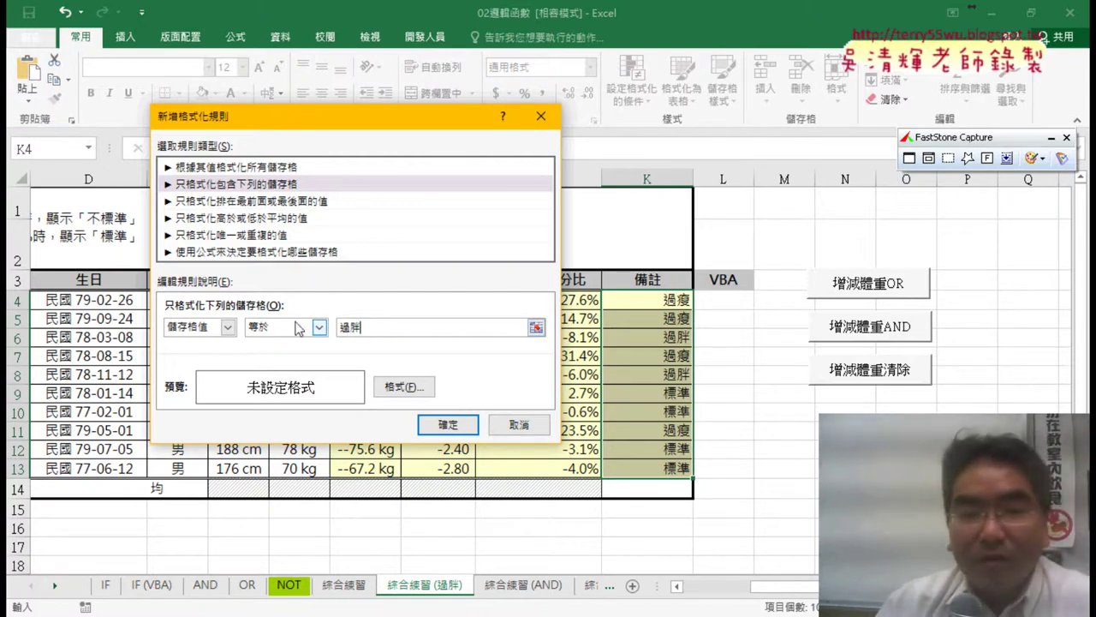
Step: Format matching cells with red font and yellow fill, and save the rule
click(403, 386)
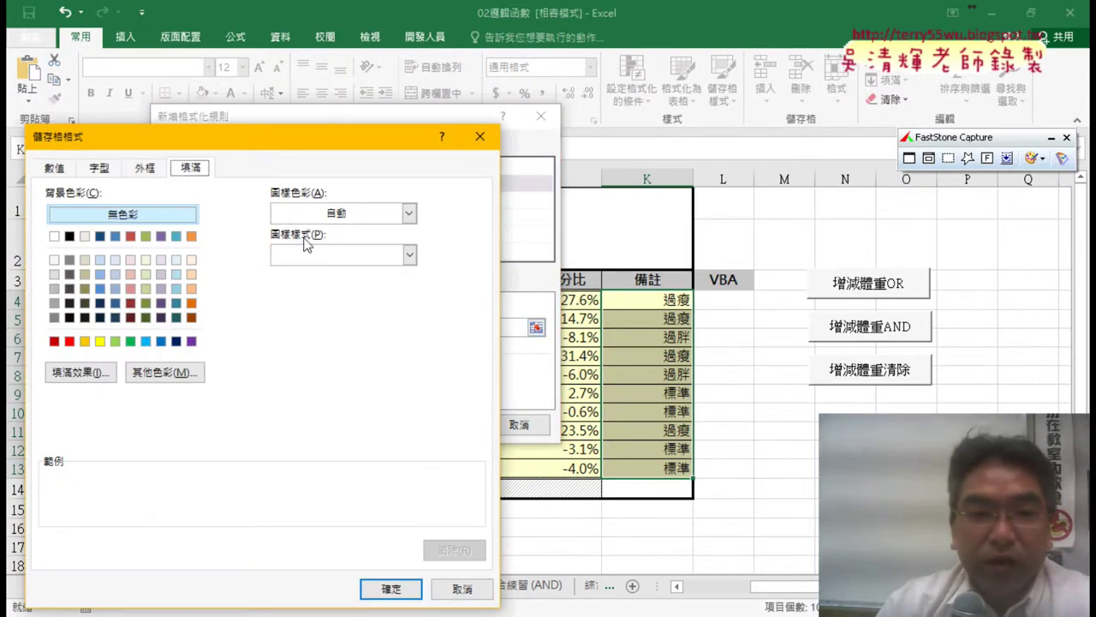
click(99, 167)
click(378, 331)
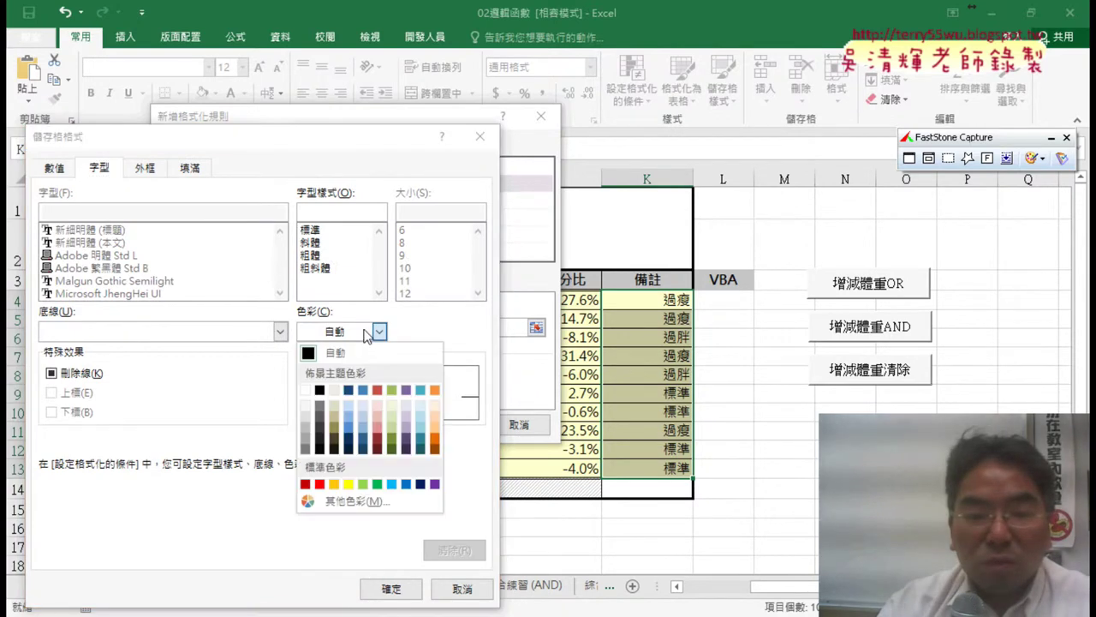
click(323, 483)
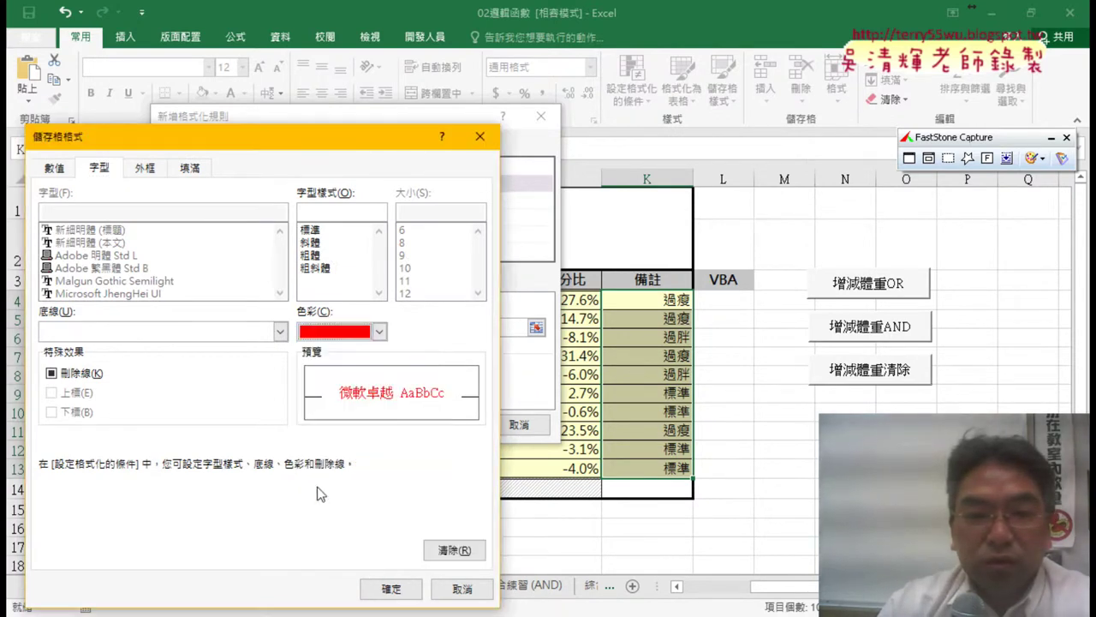
click(190, 168)
click(99, 342)
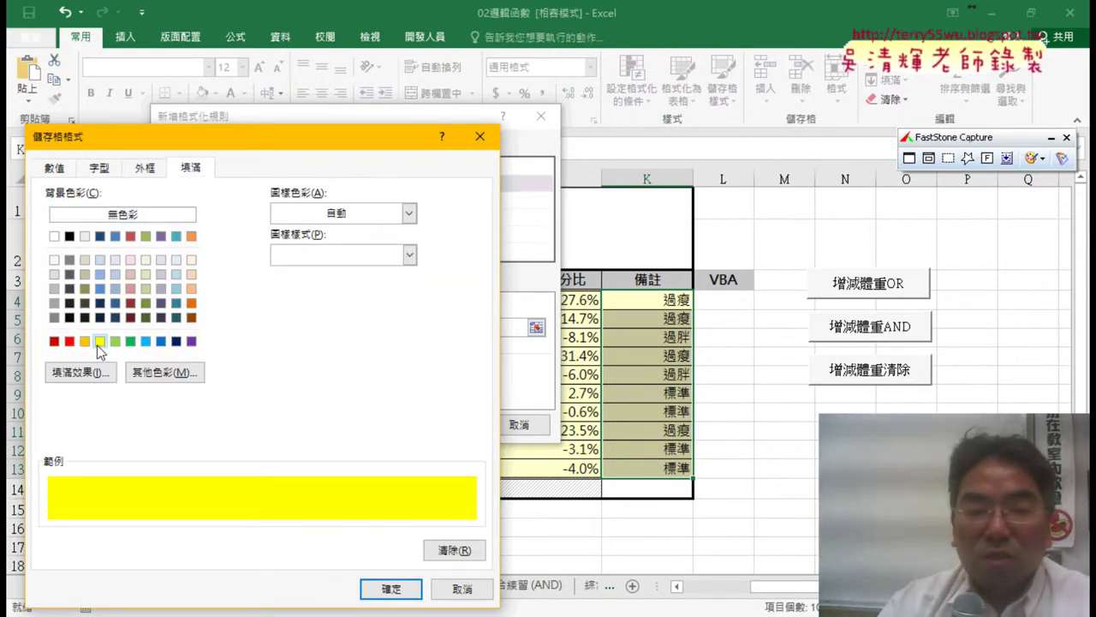
click(390, 588)
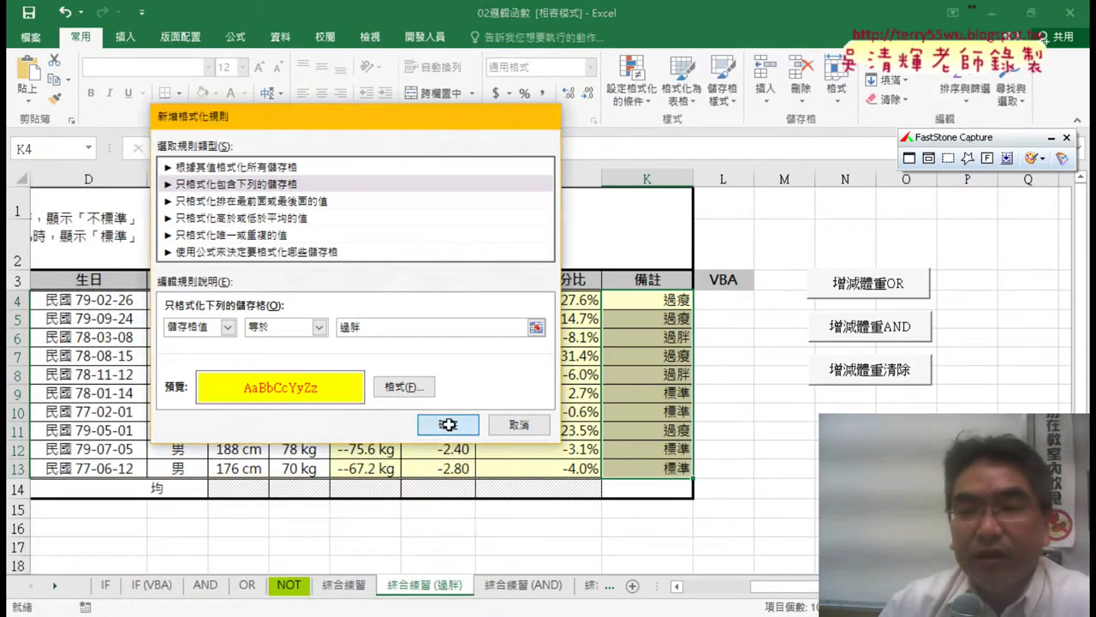
click(448, 423)
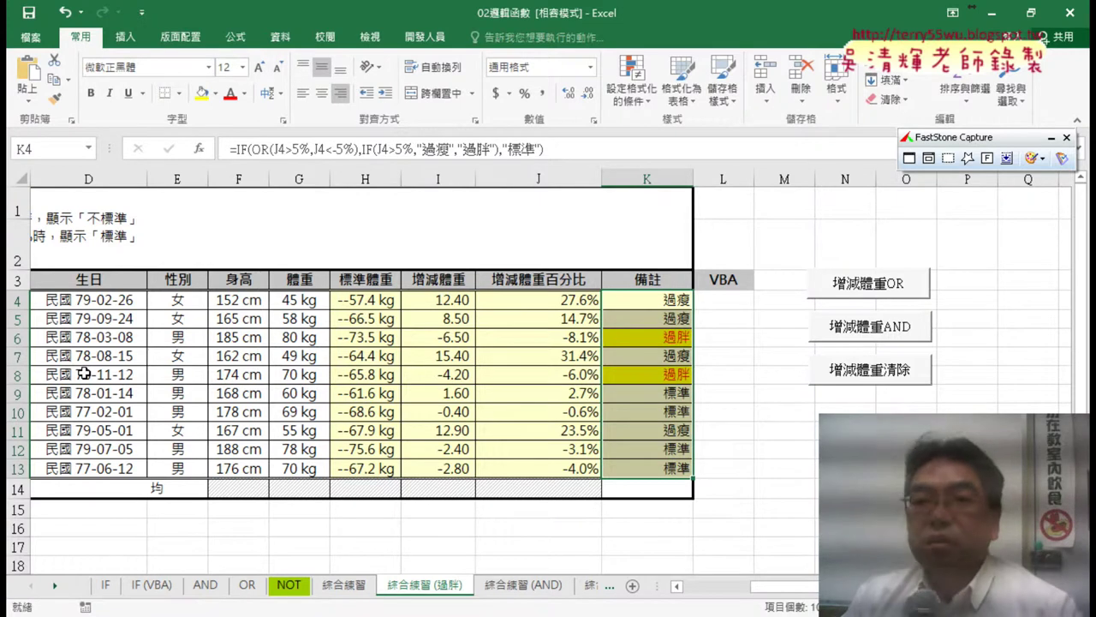
Step: Check the red-on-yellow 過胖 cells and K6's formula, then show the 開發人員 tab
click(783, 462)
click(733, 302)
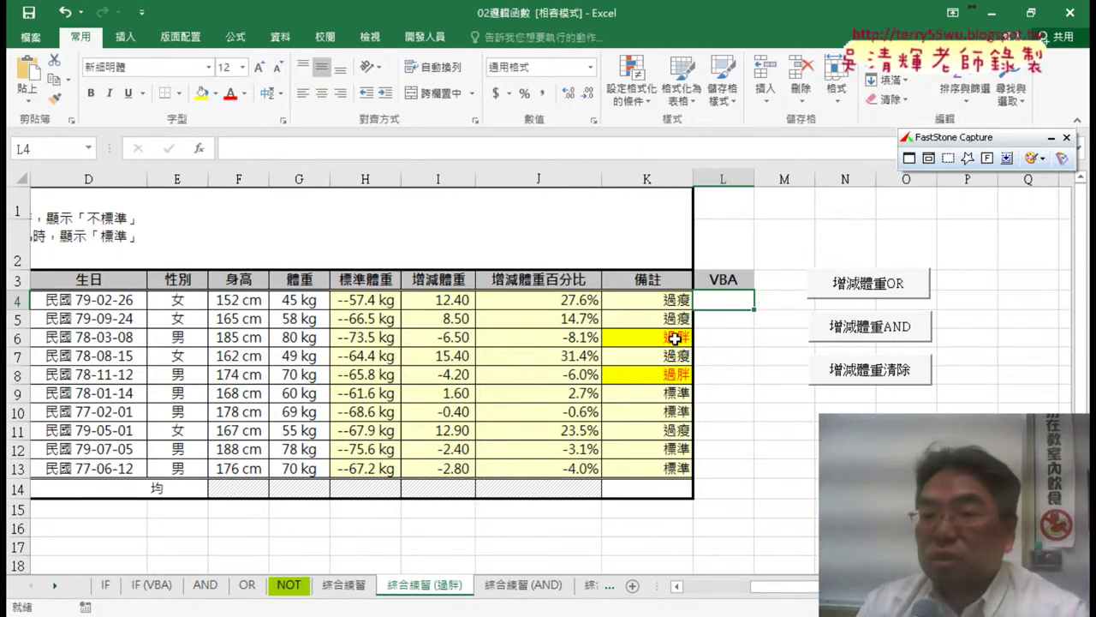
click(673, 339)
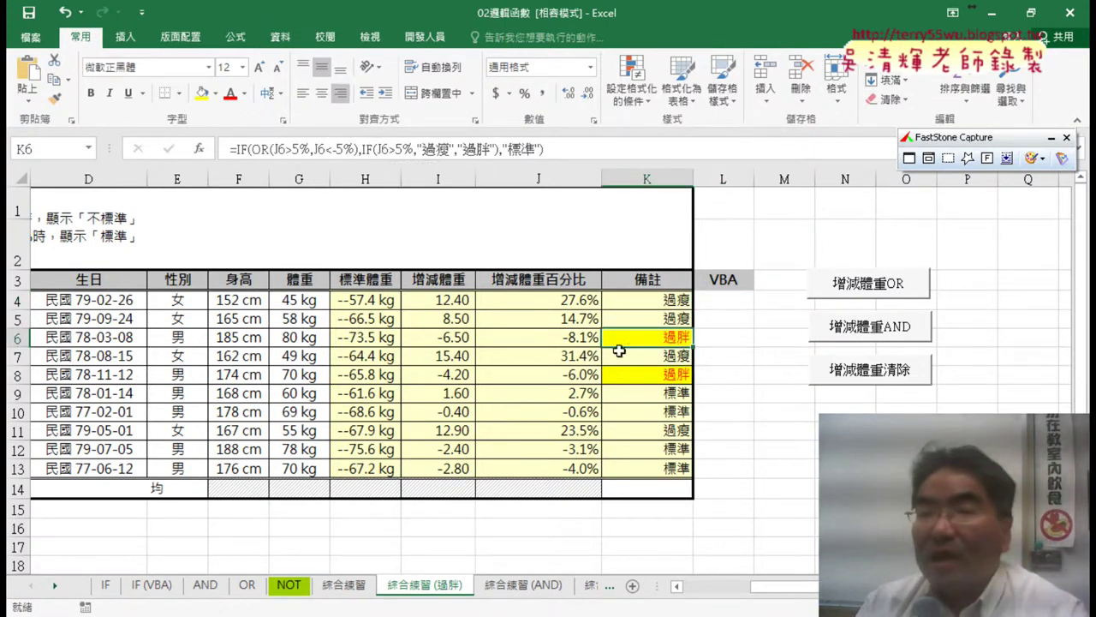
click(726, 302)
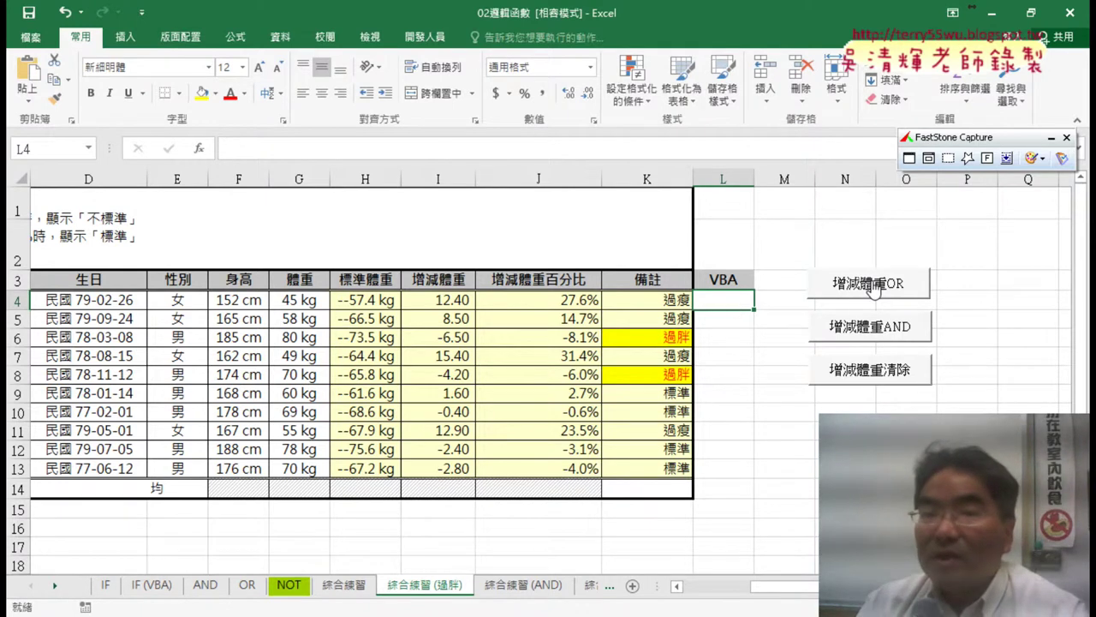
click(425, 37)
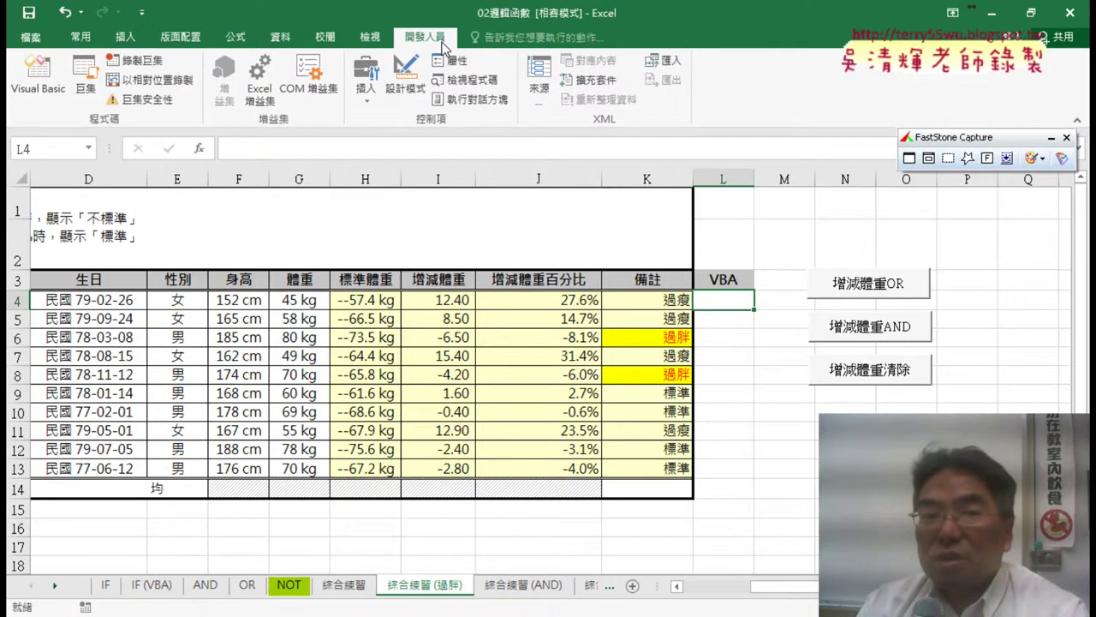
Step: In the VBA editor, paste a duplicate of the 增減體重OR procedure below the original
click(36, 77)
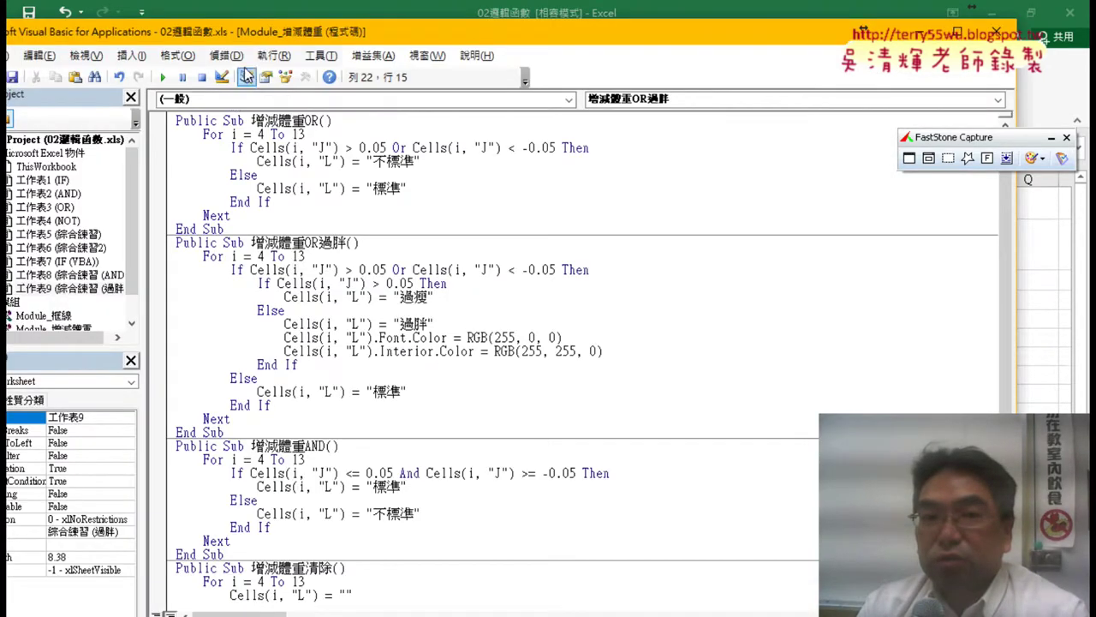
drag(258, 29, 438, 31)
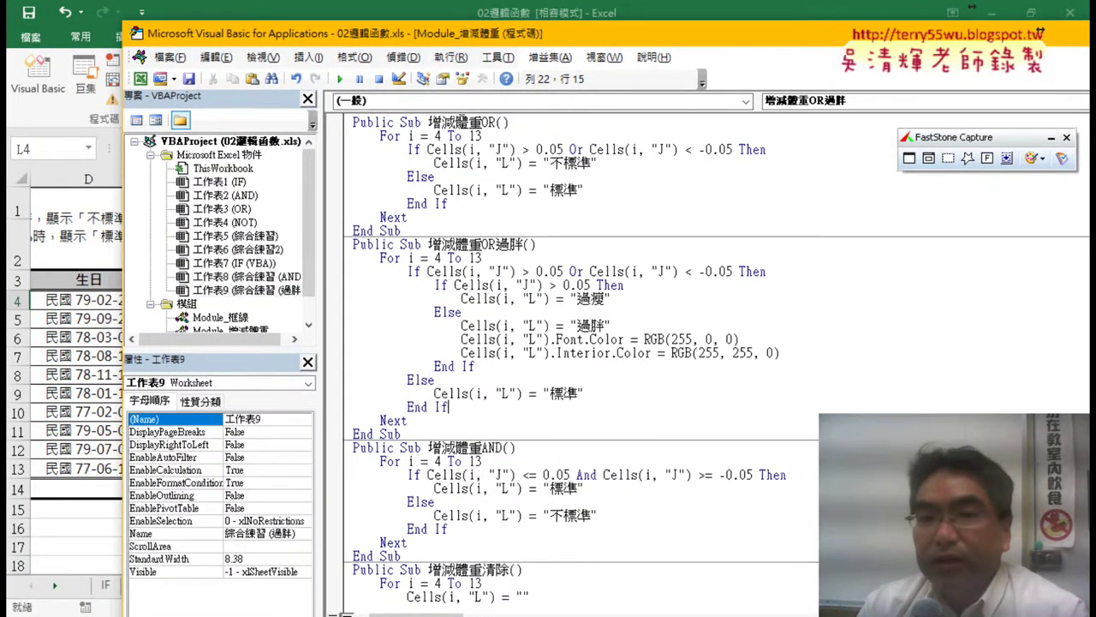
drag(419, 230, 353, 123)
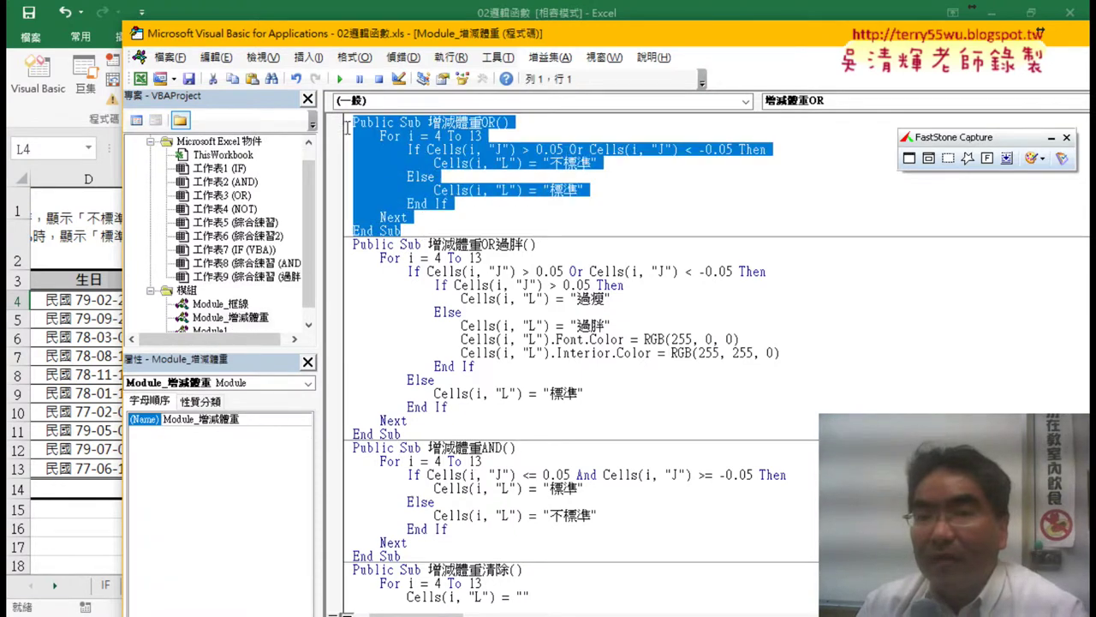
click(417, 230)
key(Return)
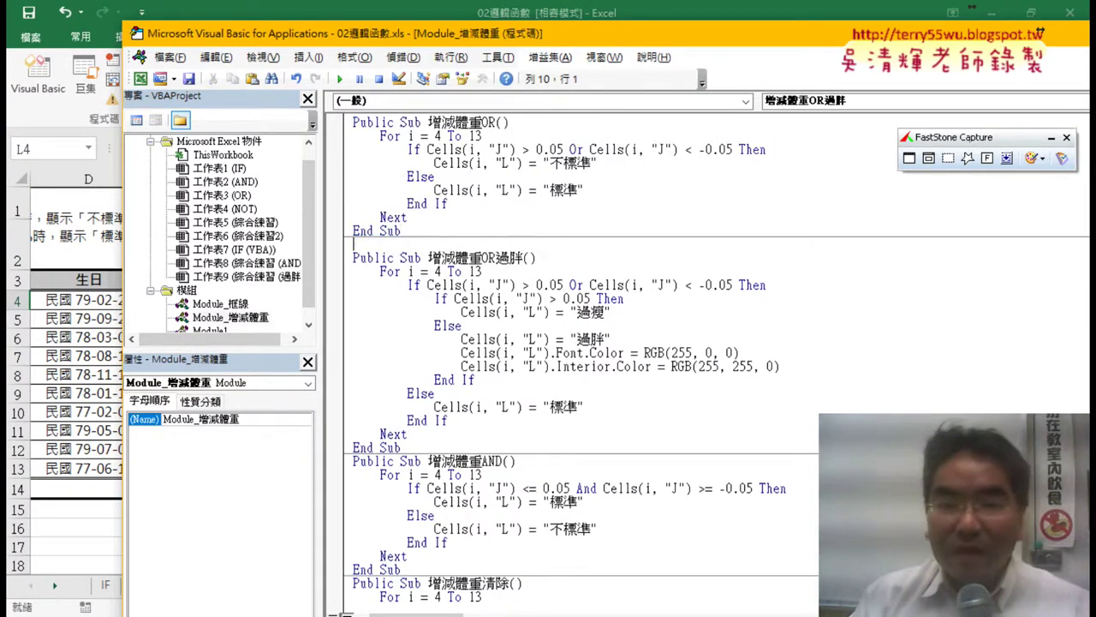
mouse_move(403, 230)
mouse_down()
mouse_move(374, 210)
mouse_move(353, 122)
mouse_up()
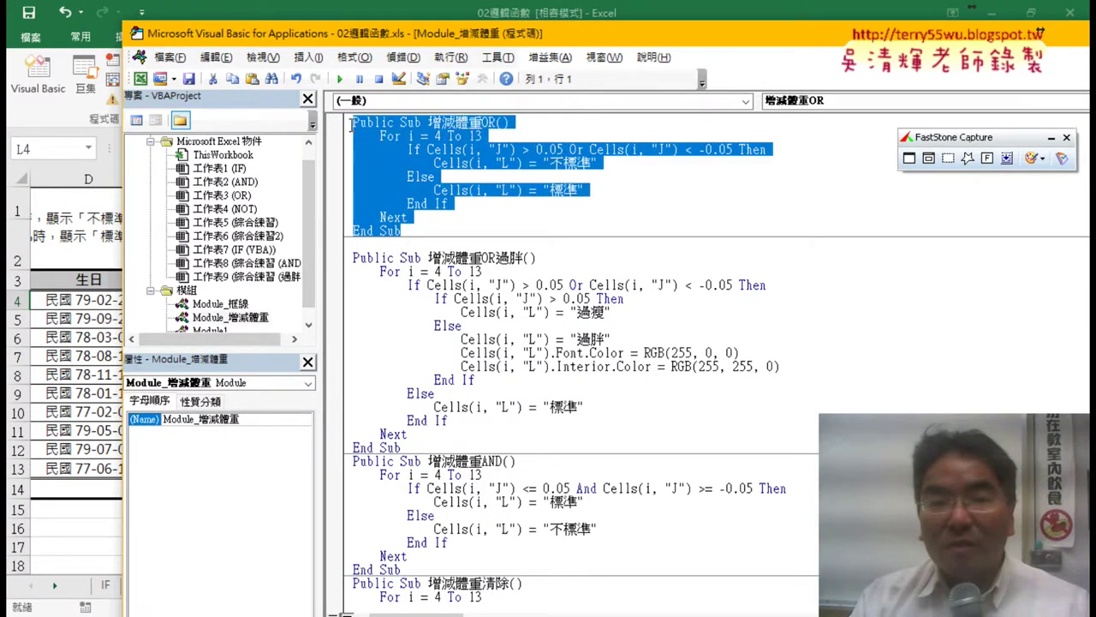
key(ctrl+c)
click(369, 247)
key(ctrl+v)
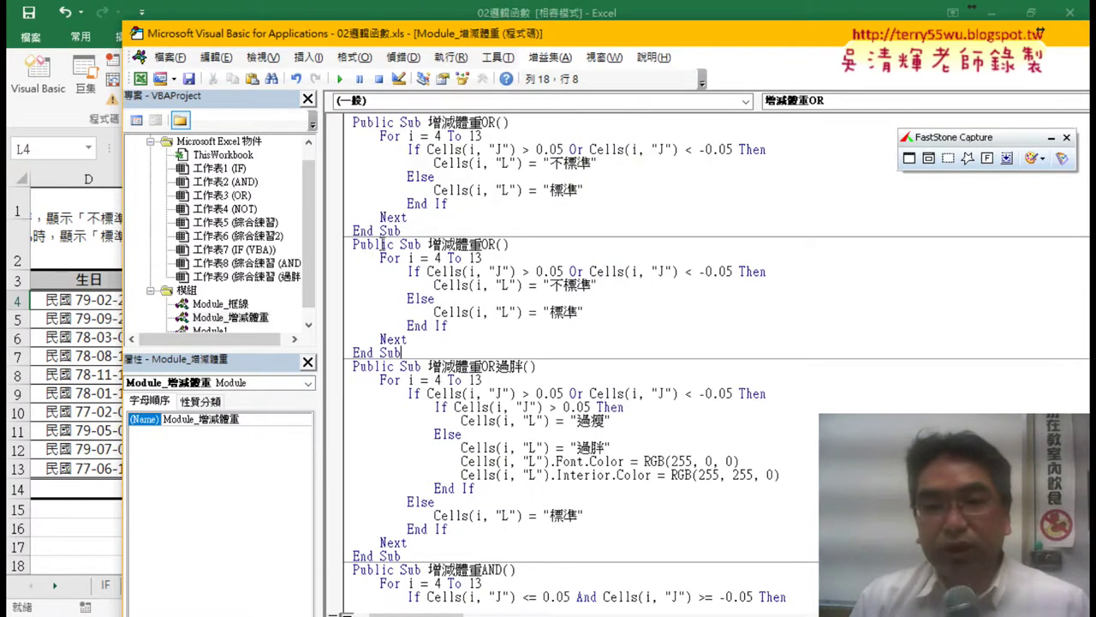
Step: Rename the duplicated procedure to 增減體重OR過胖()
click(502, 245)
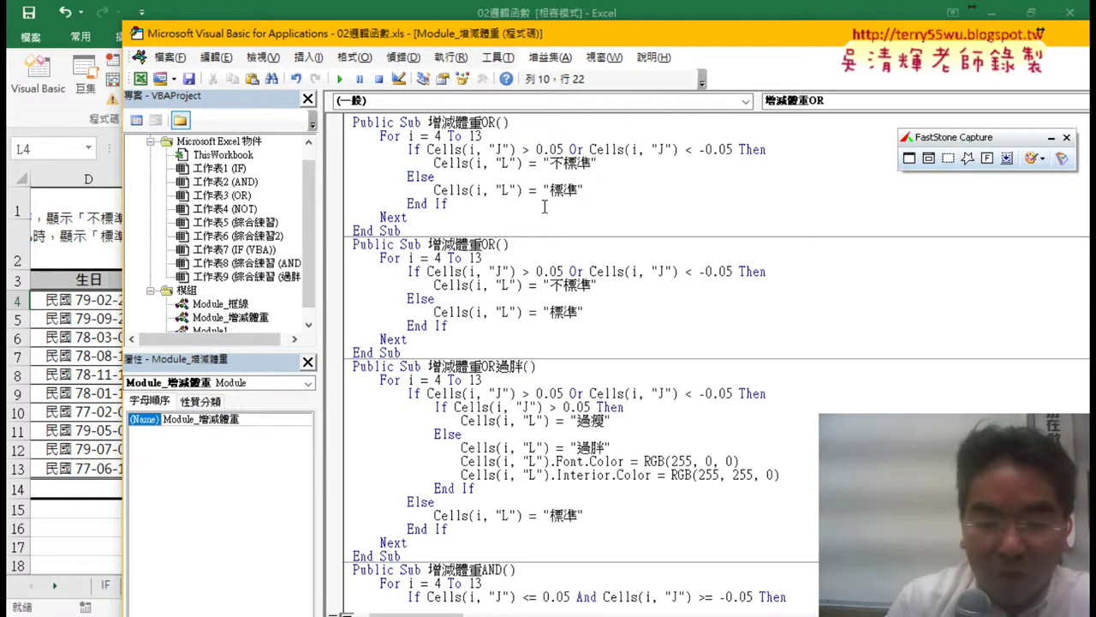
text(eji4)
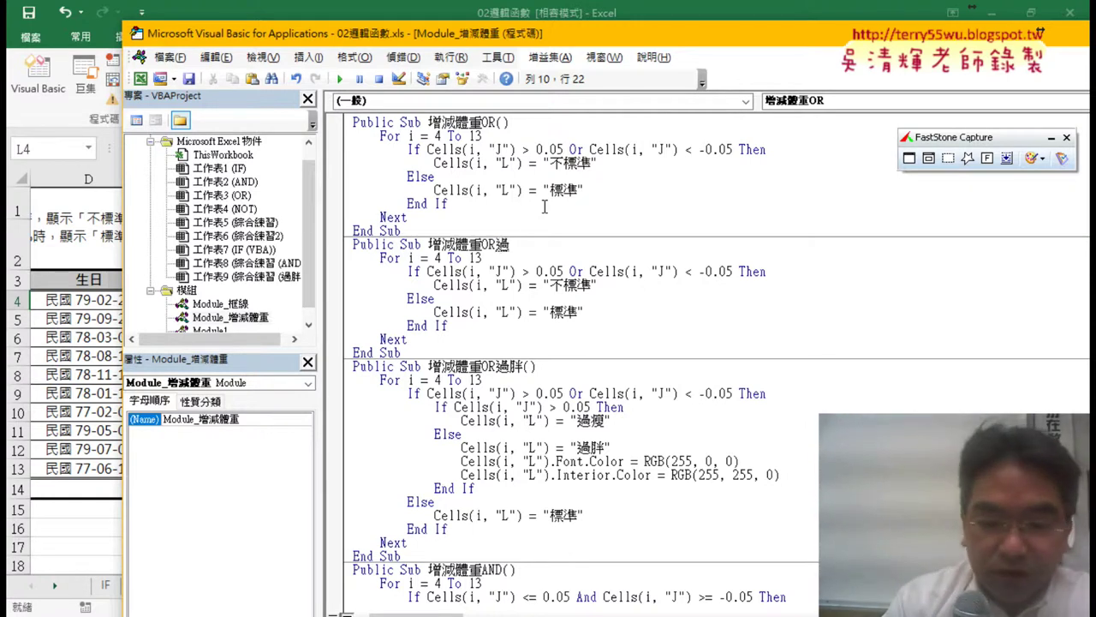
text(q;4())
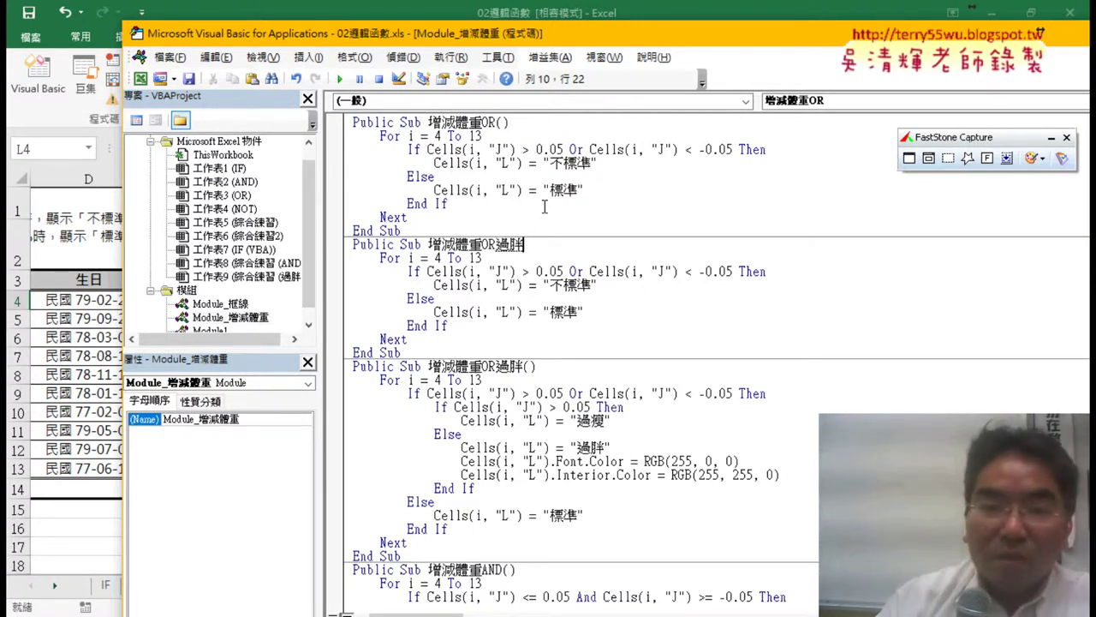
click(773, 273)
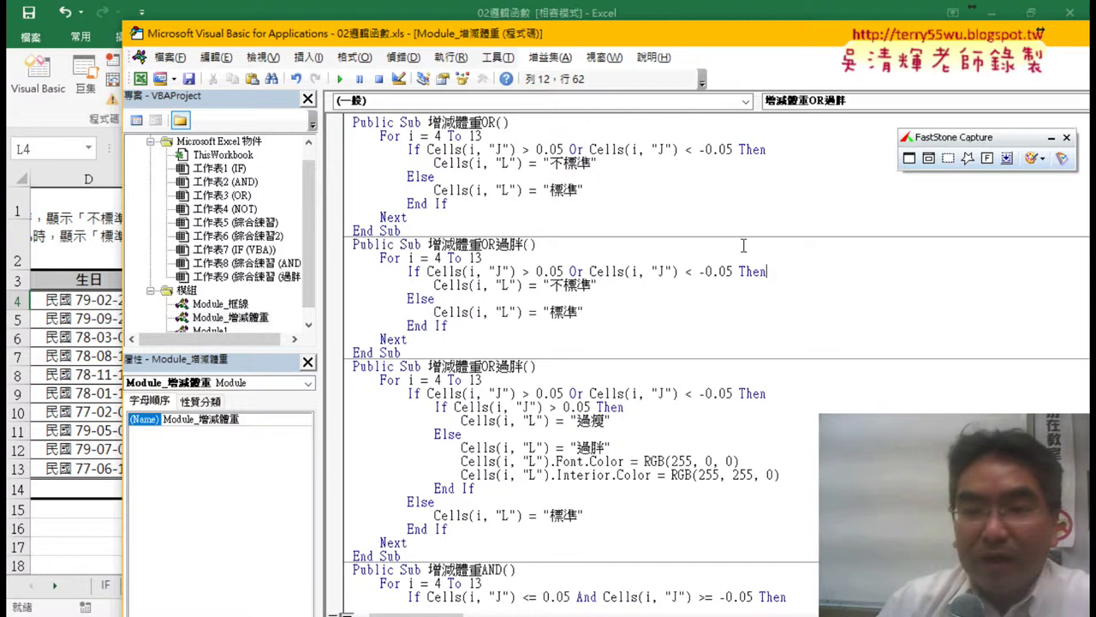
Step: Add an inner If line testing only J > 0.05 under the outer If
key(Return)
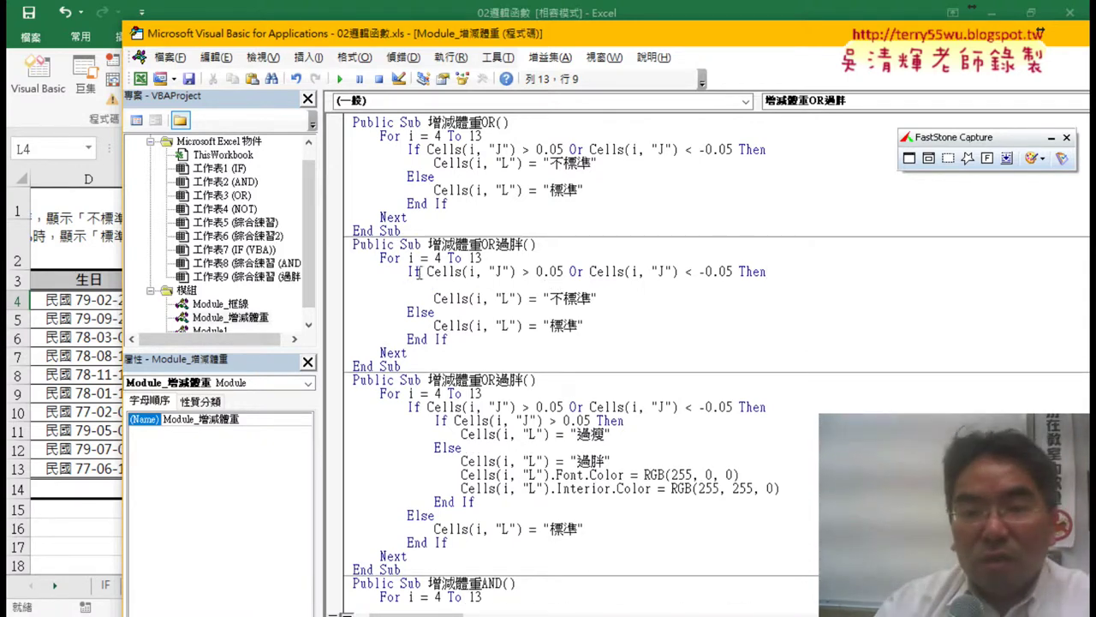
drag(430, 272, 738, 272)
drag(648, 301, 434, 300)
click(489, 288)
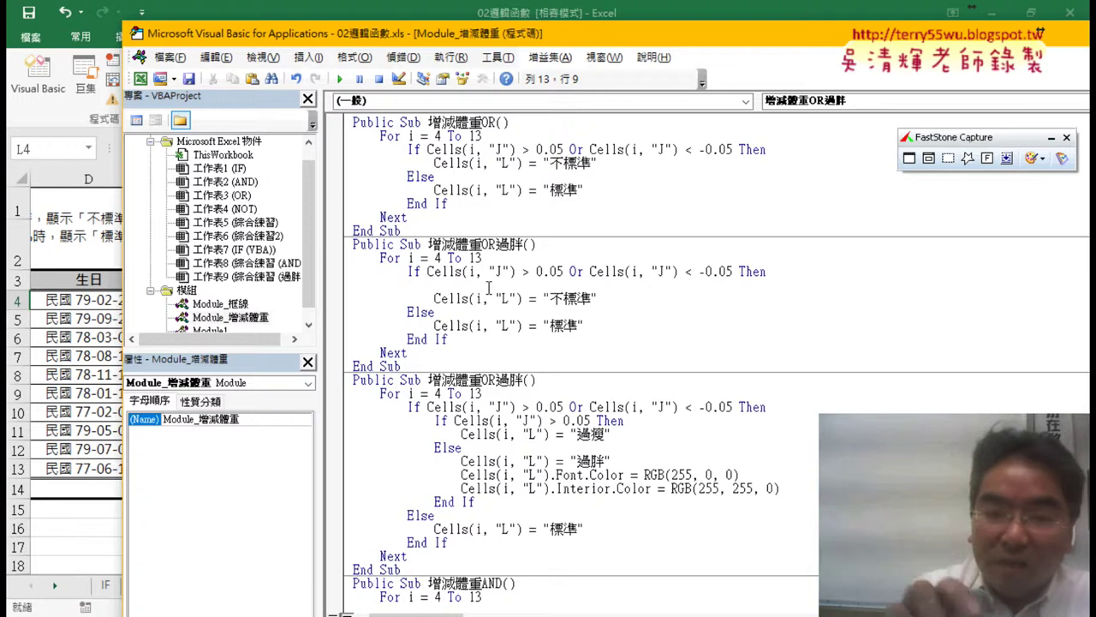
key(Tab)
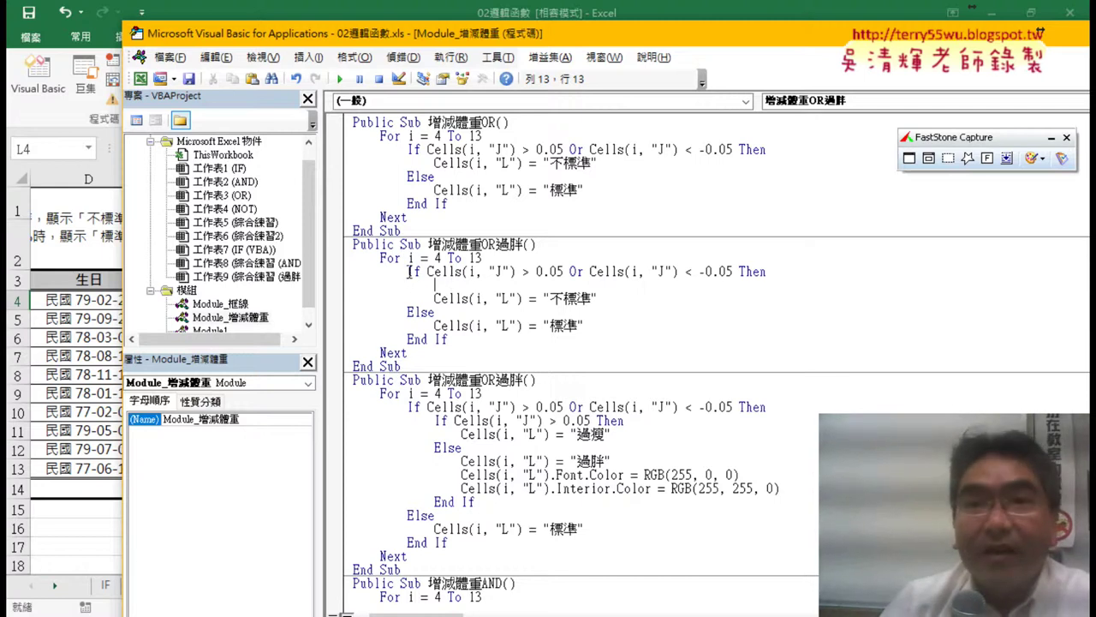
drag(408, 272, 766, 272)
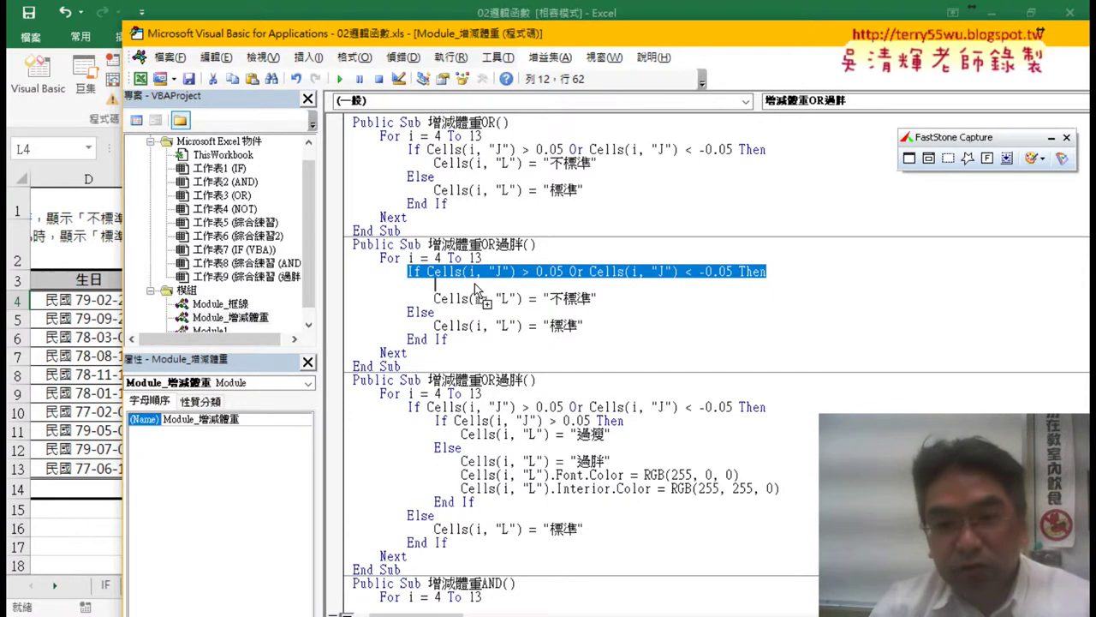
key(ctrl+c)
click(506, 285)
key(ctrl+v)
drag(593, 285, 766, 286)
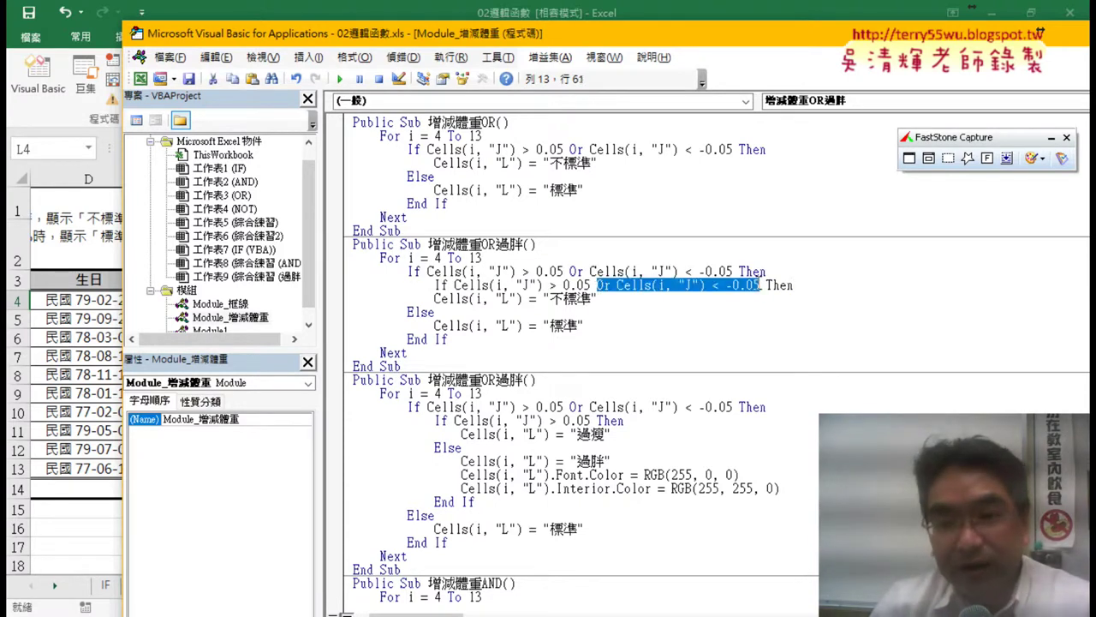
key(Delete)
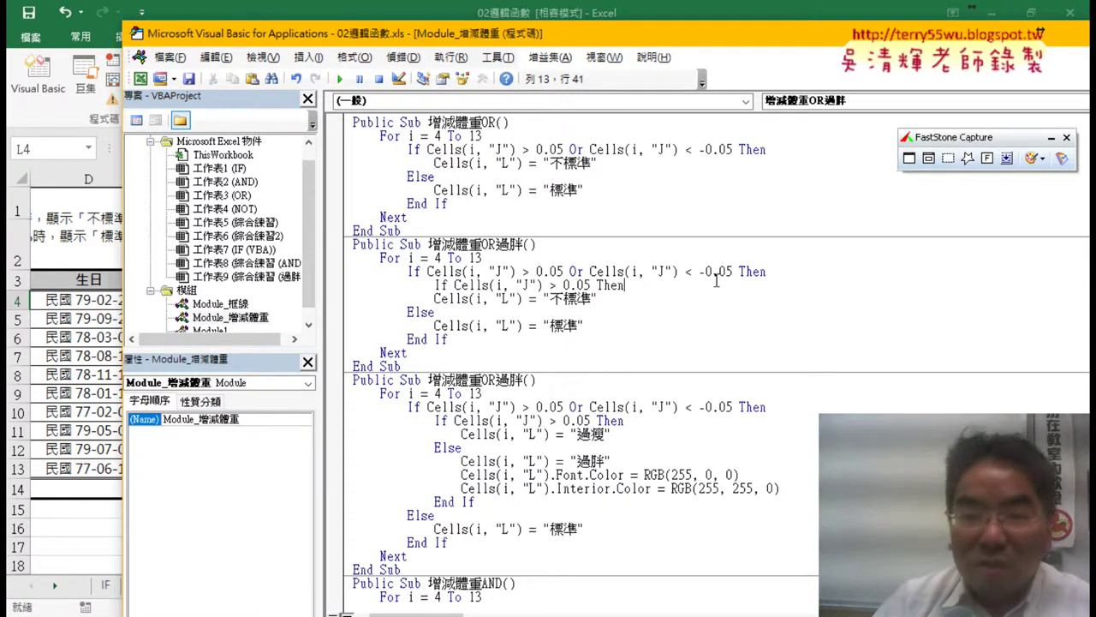
Step: Add Else and End If to the inner If, moving the 不標準 assignment under it
click(716, 284)
key(Return)
key(Return)
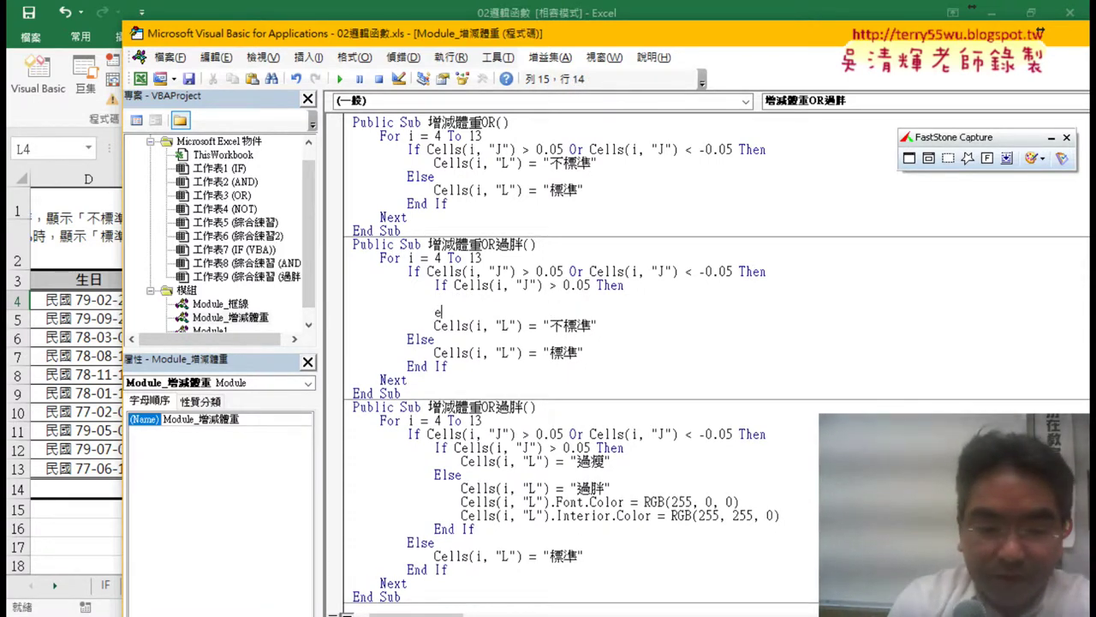
text(lse)
key(Return)
key(Return)
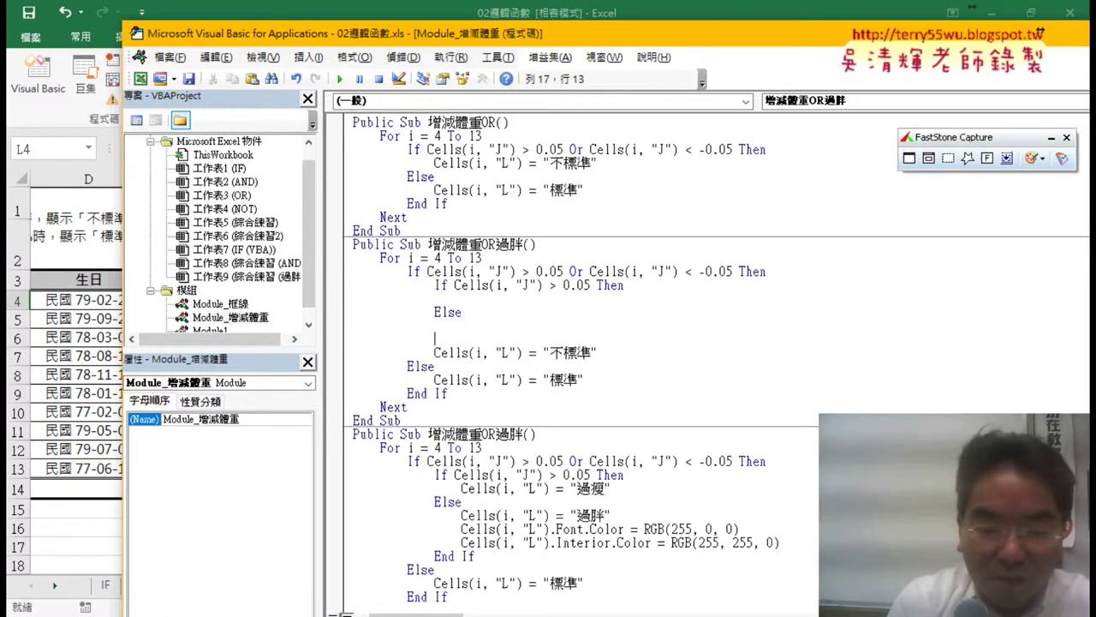
text(end if)
drag(597, 352, 441, 353)
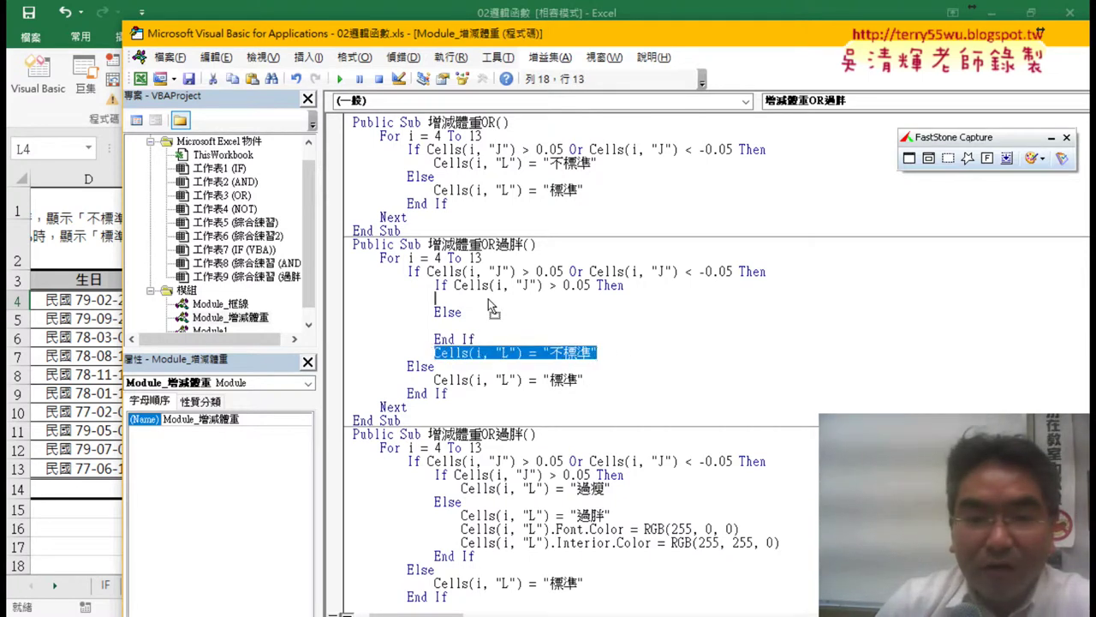
key(ctrl+x)
click(461, 298)
key(ctrl+v)
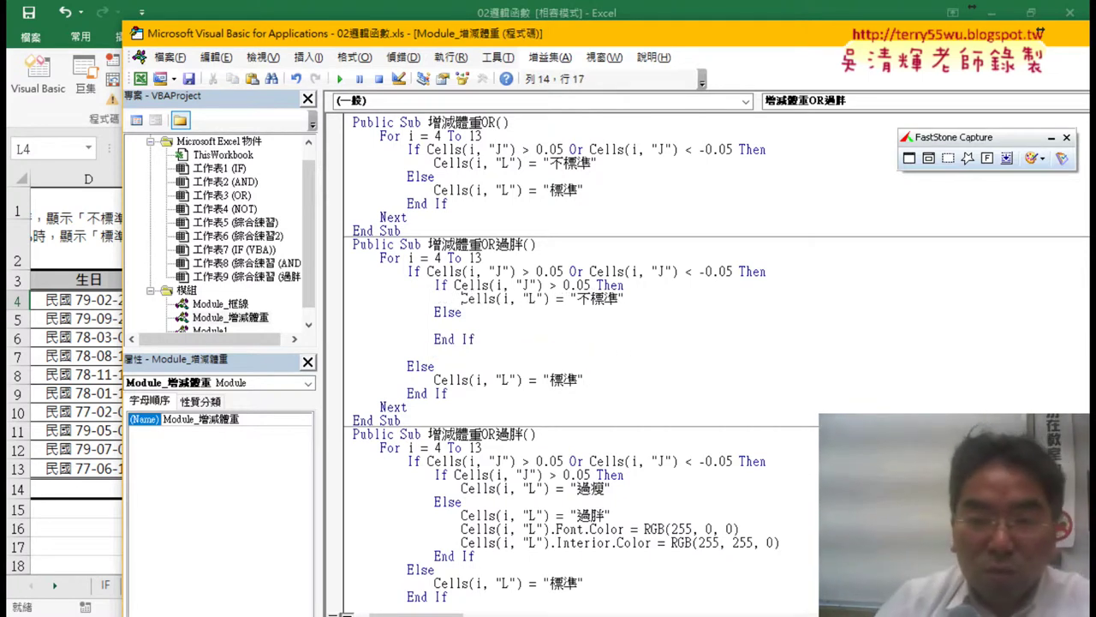
click(489, 340)
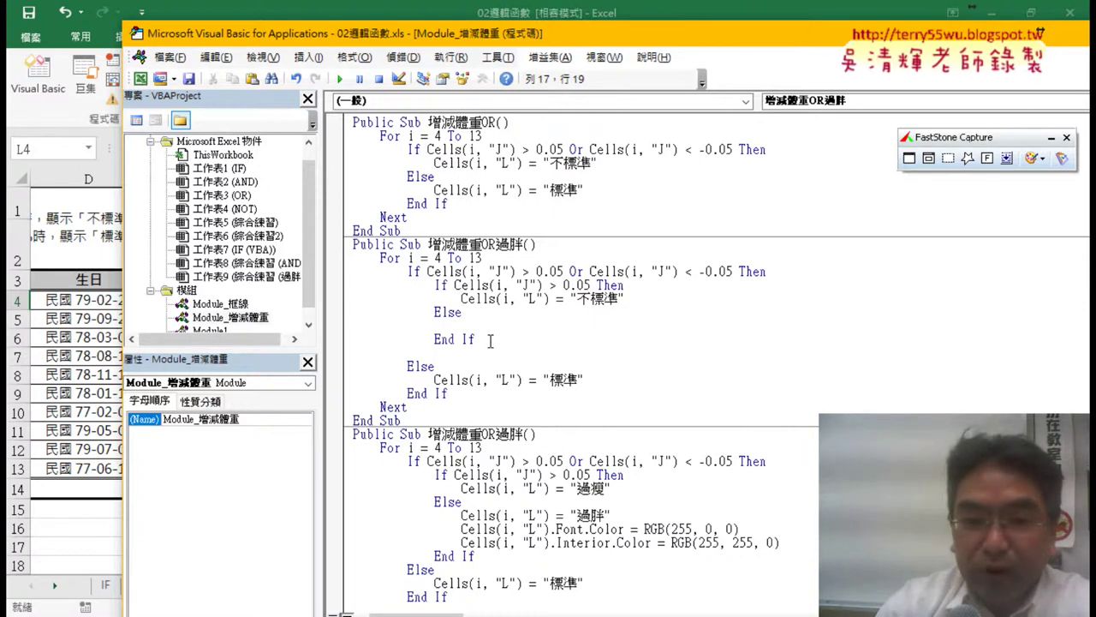
key(Delete)
Step: Change the inner label to 過瘦 and add a 過胖 assignment under Else
drag(575, 298, 623, 298)
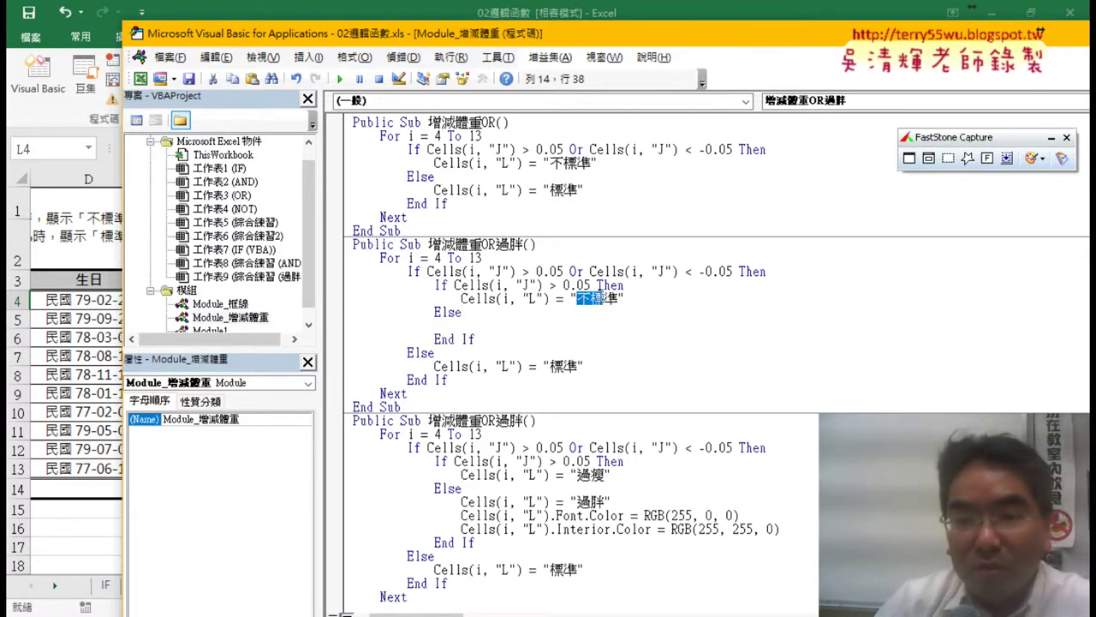
text(v)
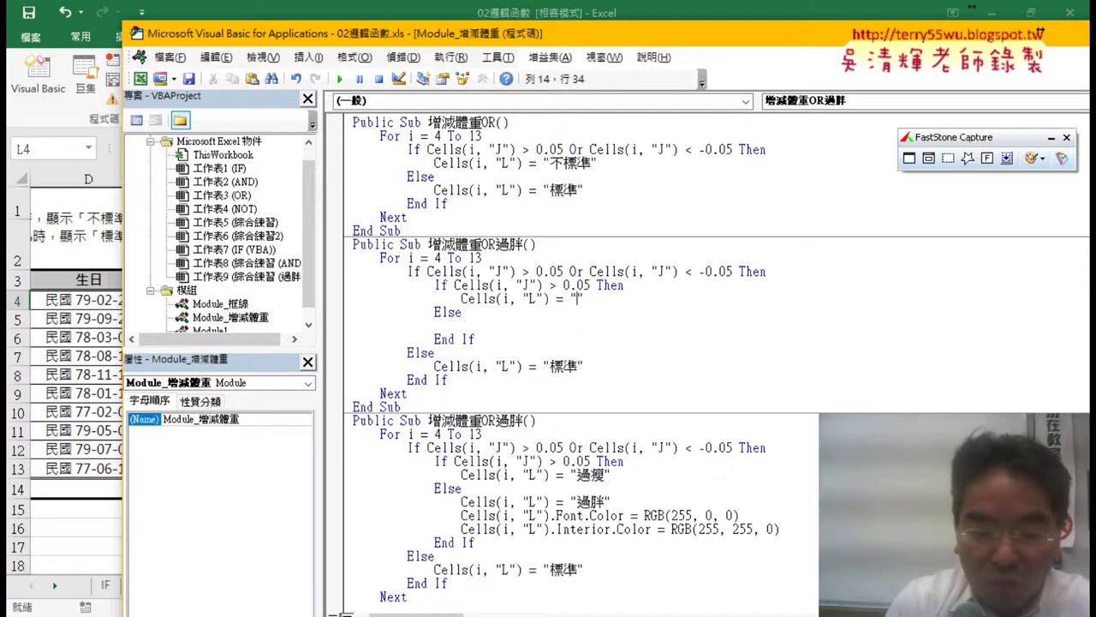
text(ㄛ4)
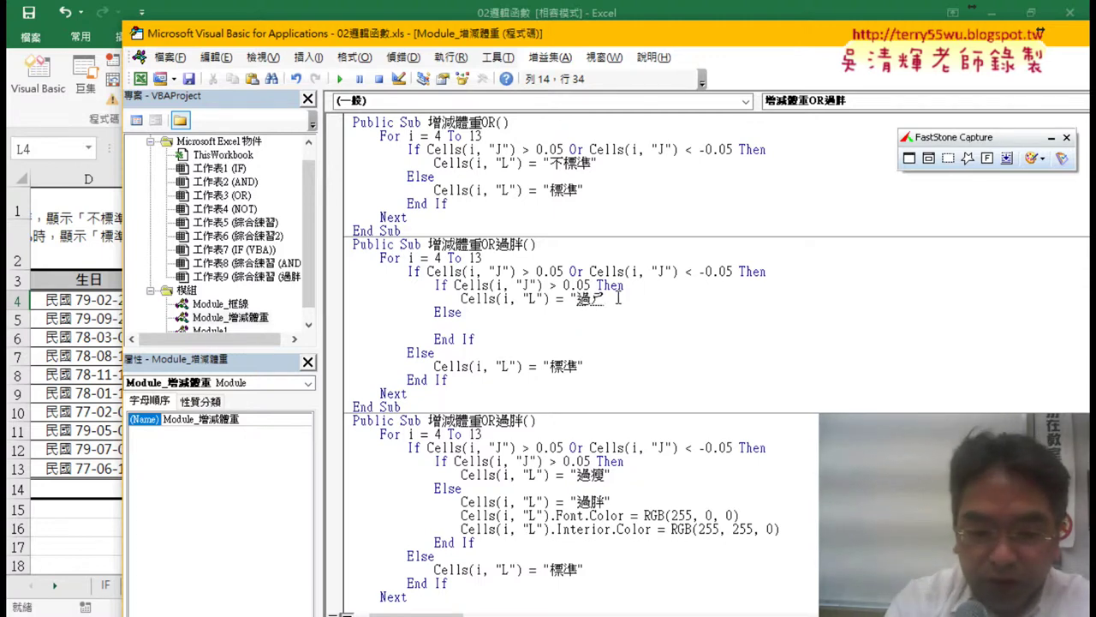
text(4)
key(Return)
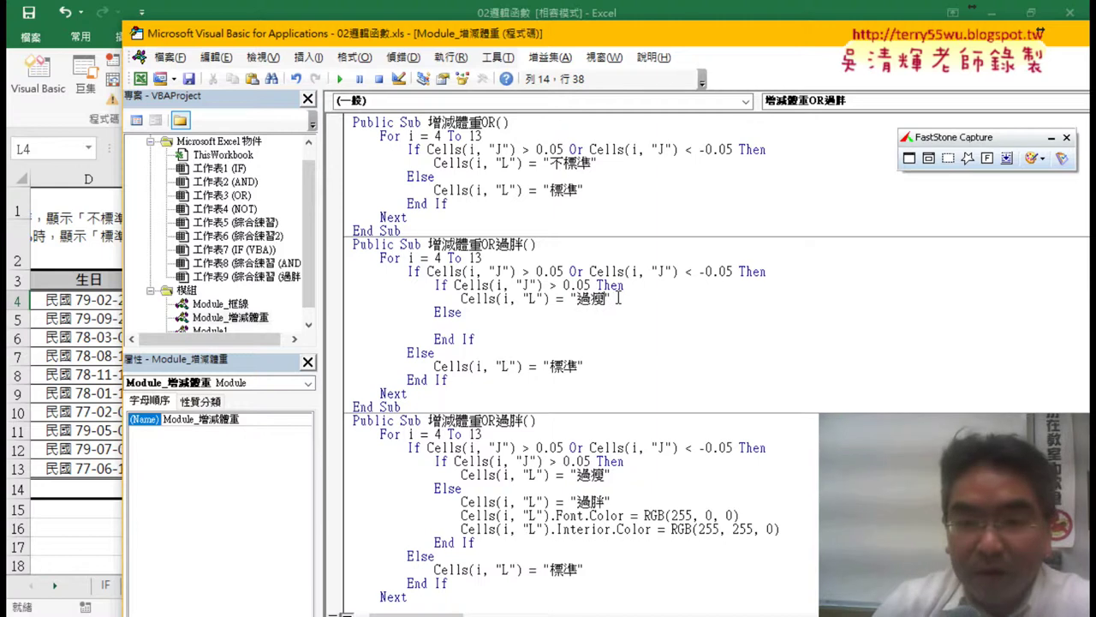
drag(619, 298, 442, 305)
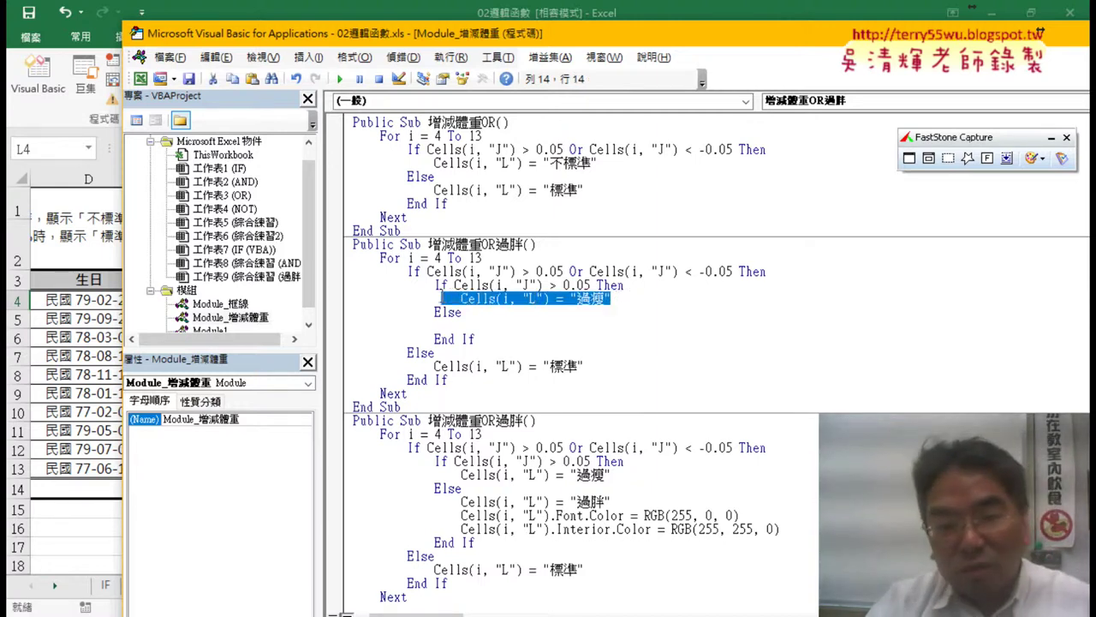
key(ctrl+c)
click(442, 329)
key(ctrl+v)
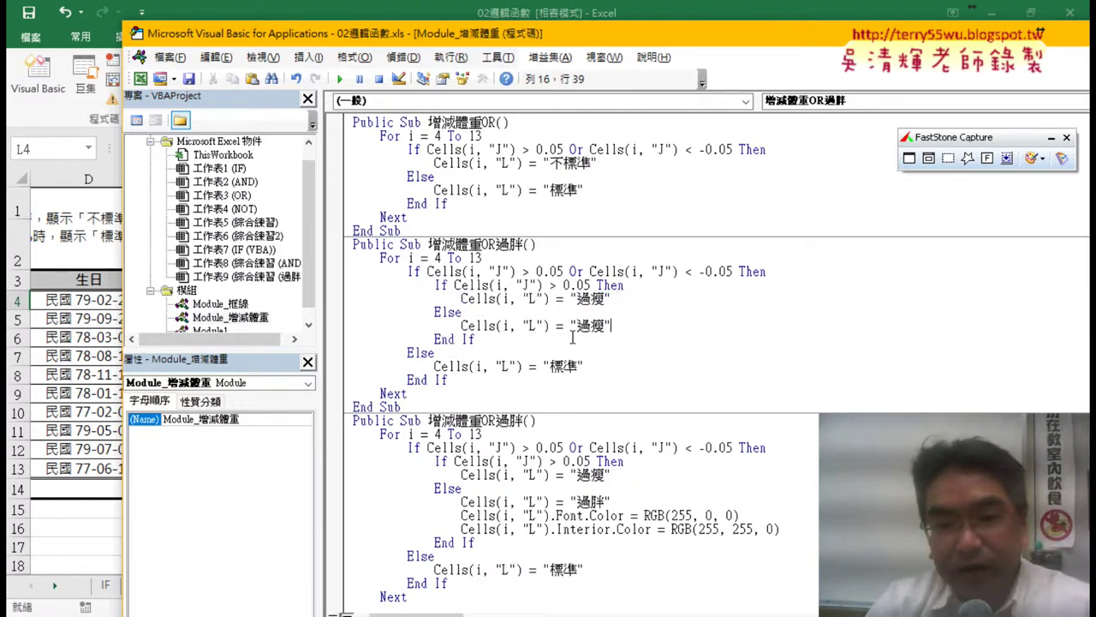
double_click(595, 325)
text(q;)
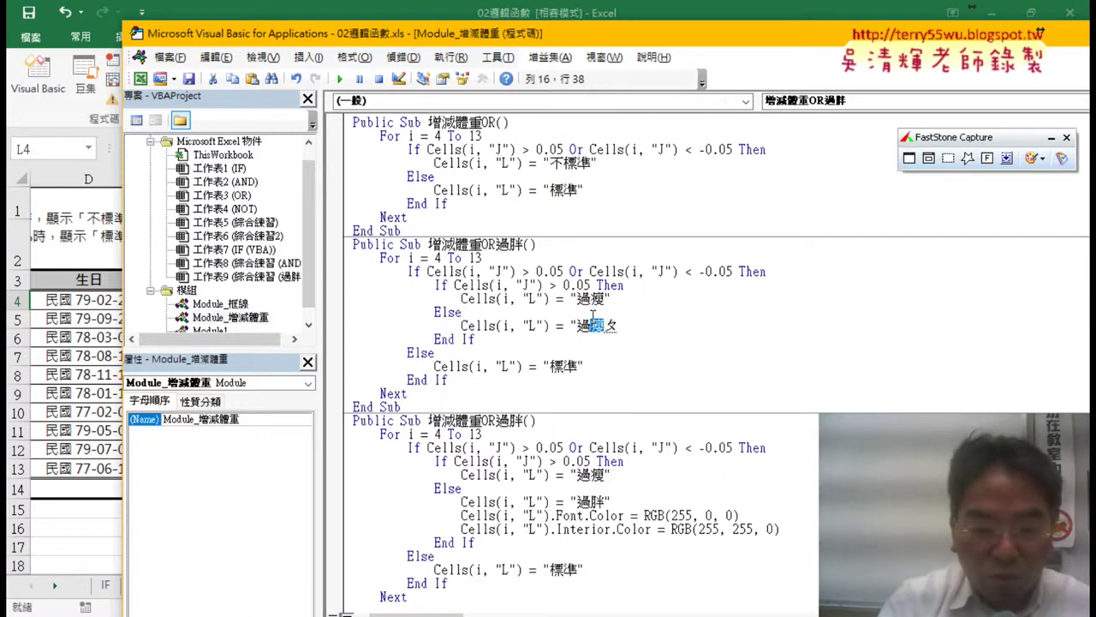
text(4)
key(Return)
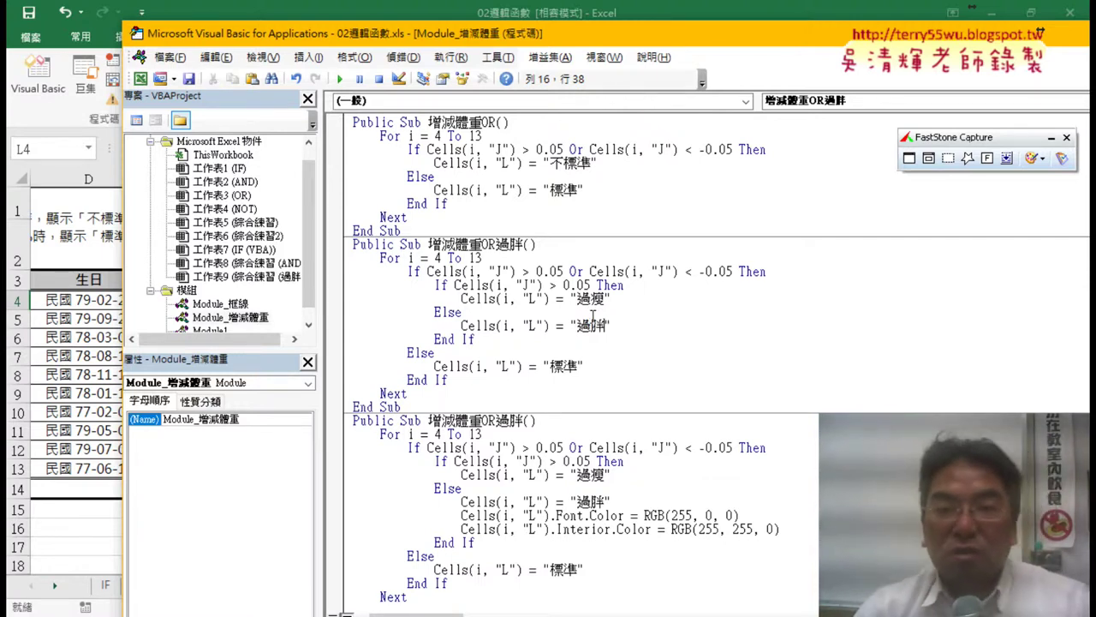
drag(610, 325, 462, 329)
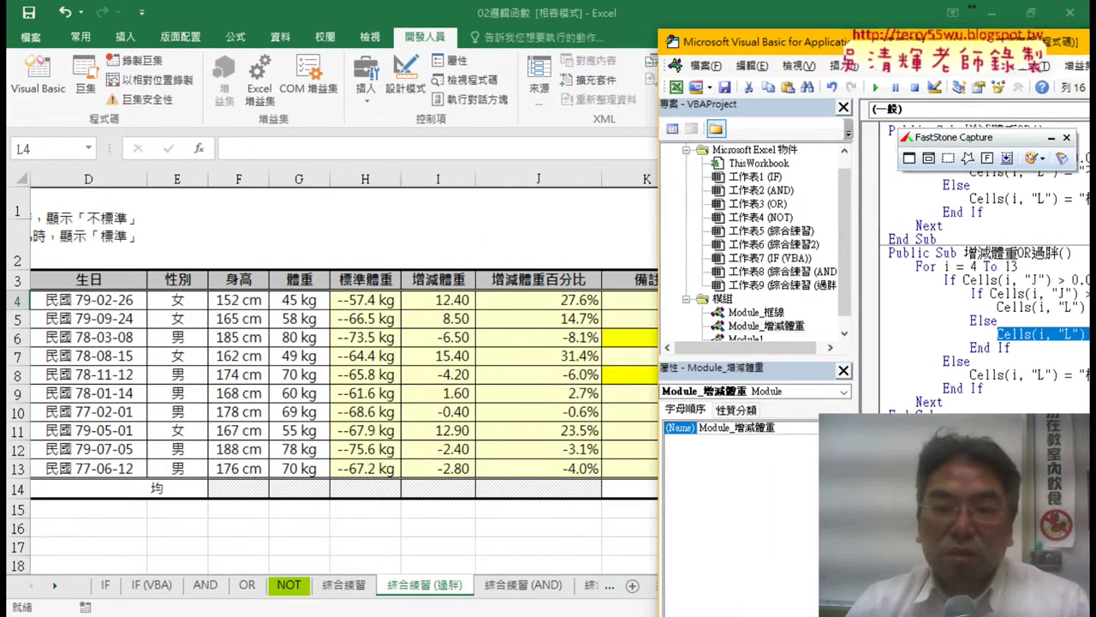
Step: Check the sheet results behind the editor, then add a blank line after the 過胖 line
drag(493, 41, 1079, 50)
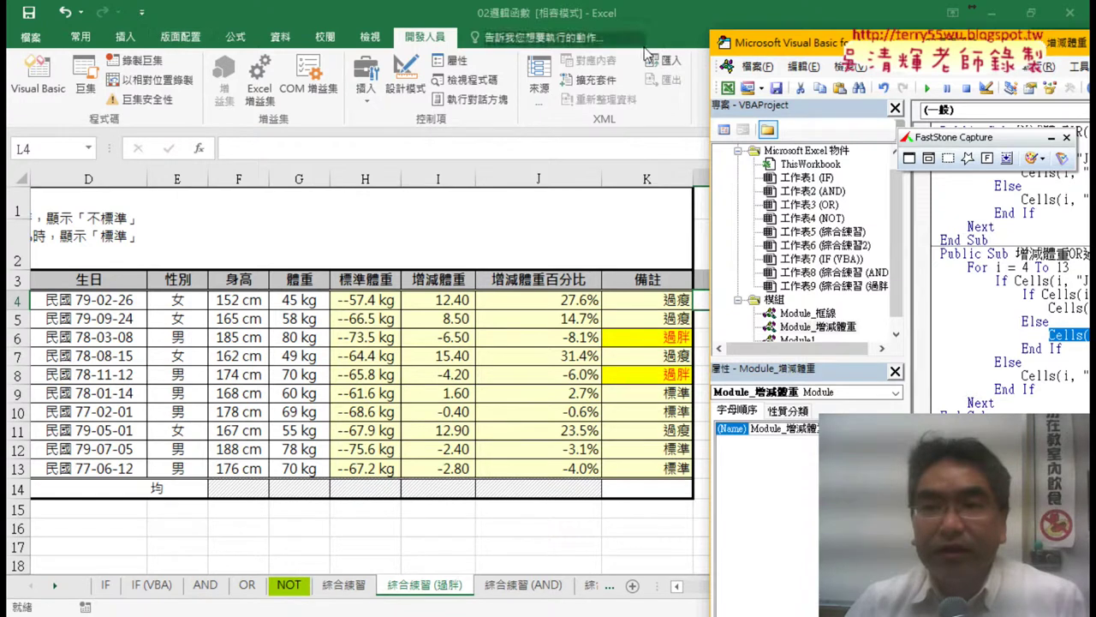
drag(824, 43, 208, 14)
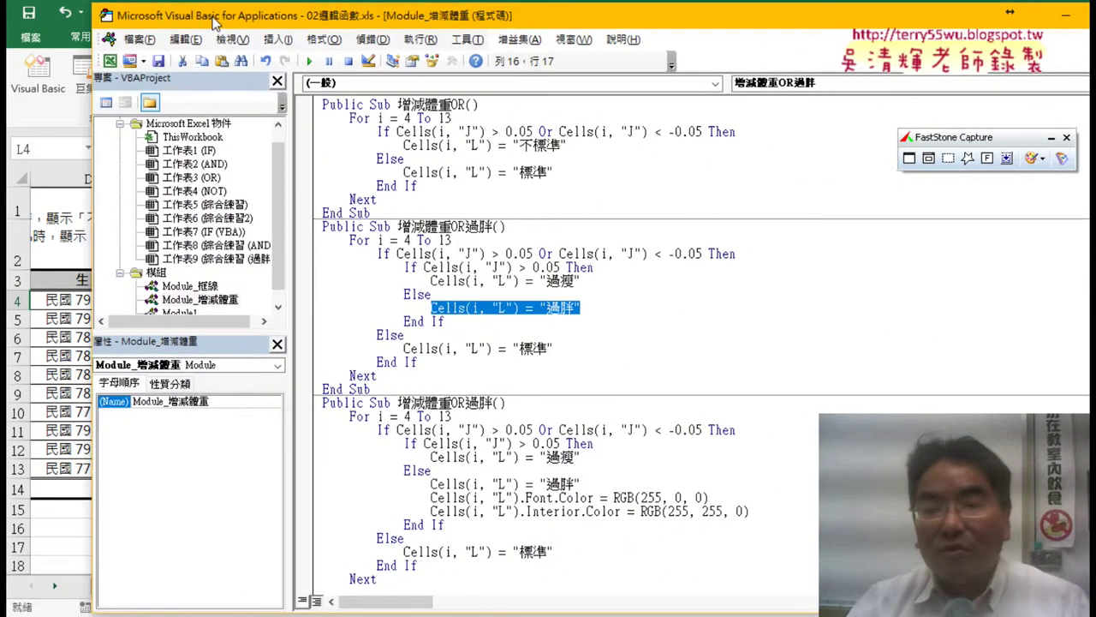
click(615, 307)
key(Return)
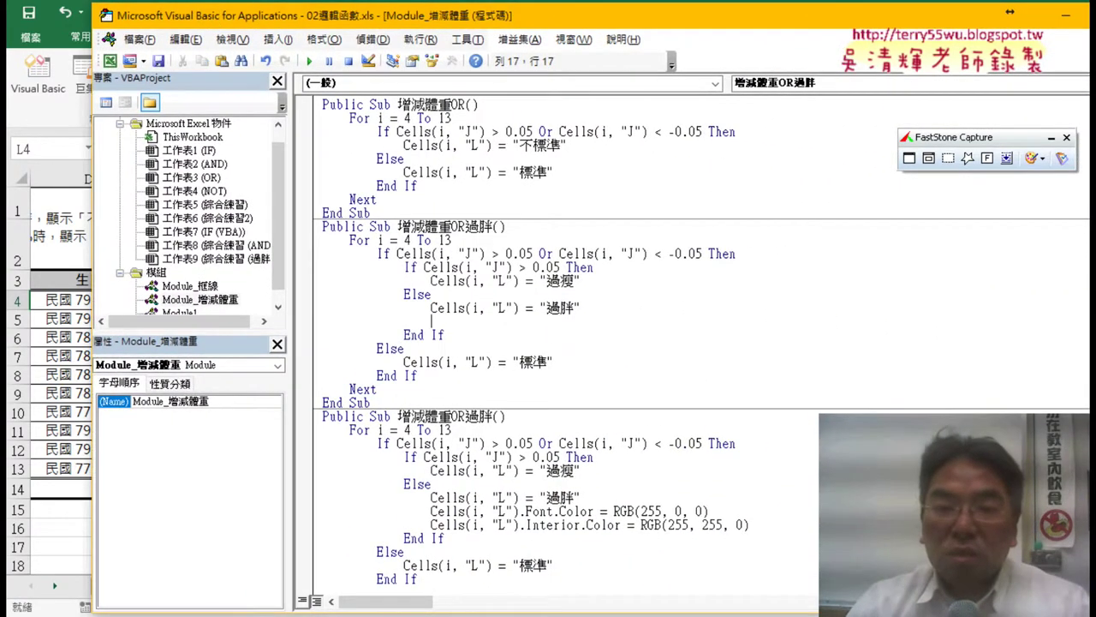
Step: Add the line Cells.Font.Color = RGB(255, 0, 0) under the 過胖 assignment
mouse_move(431, 308)
mouse_down()
mouse_move(473, 308)
mouse_move(478, 323)
mouse_up()
text(Cells()
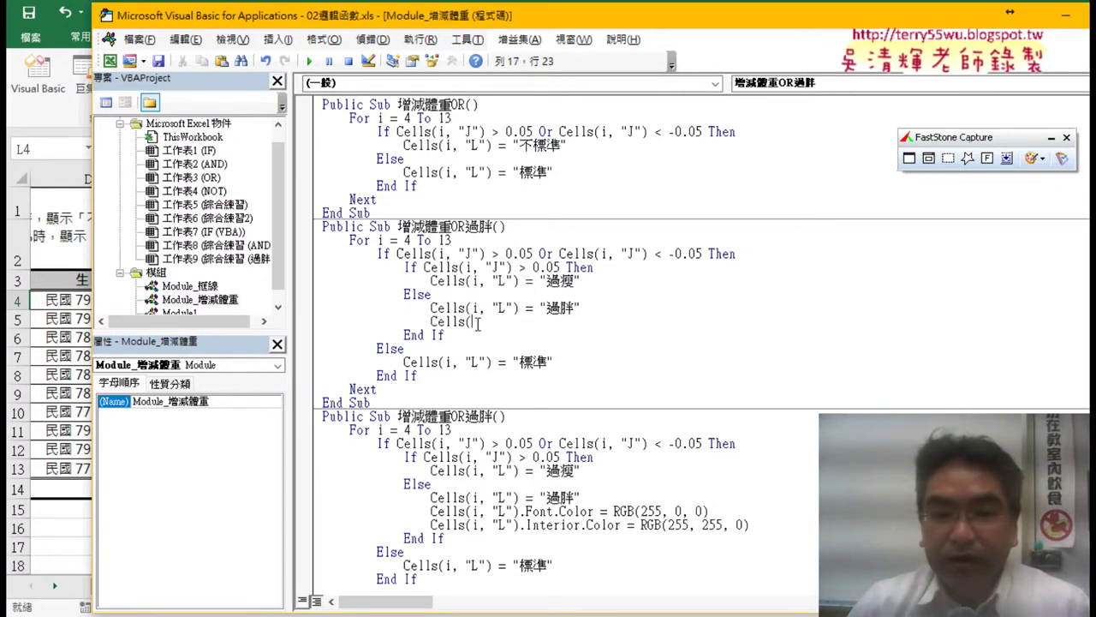
key(BackSpace)
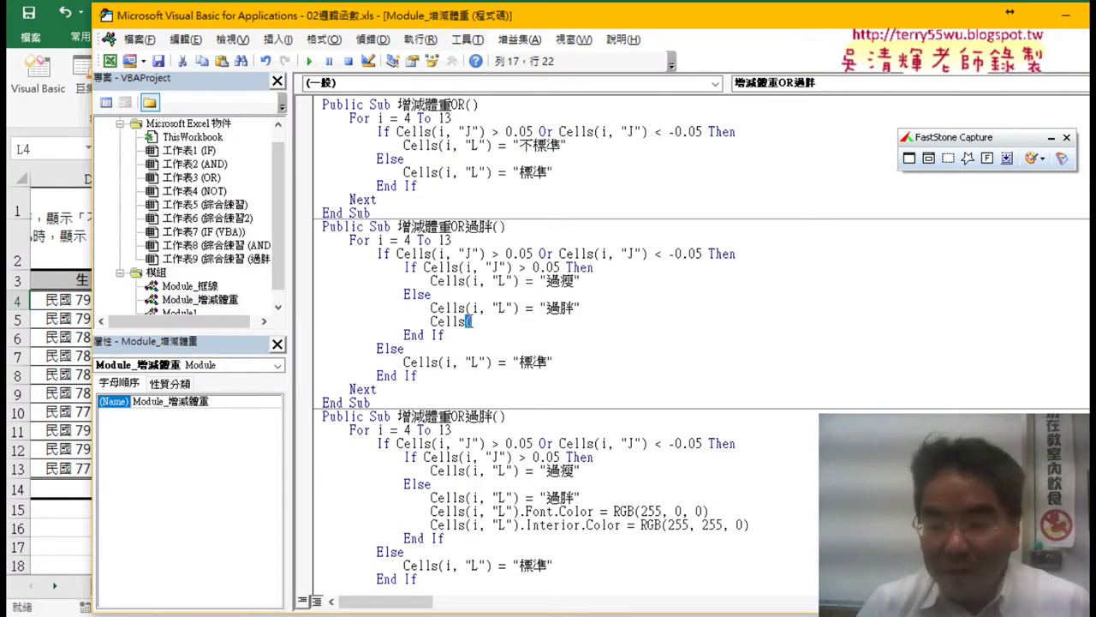
text(.)
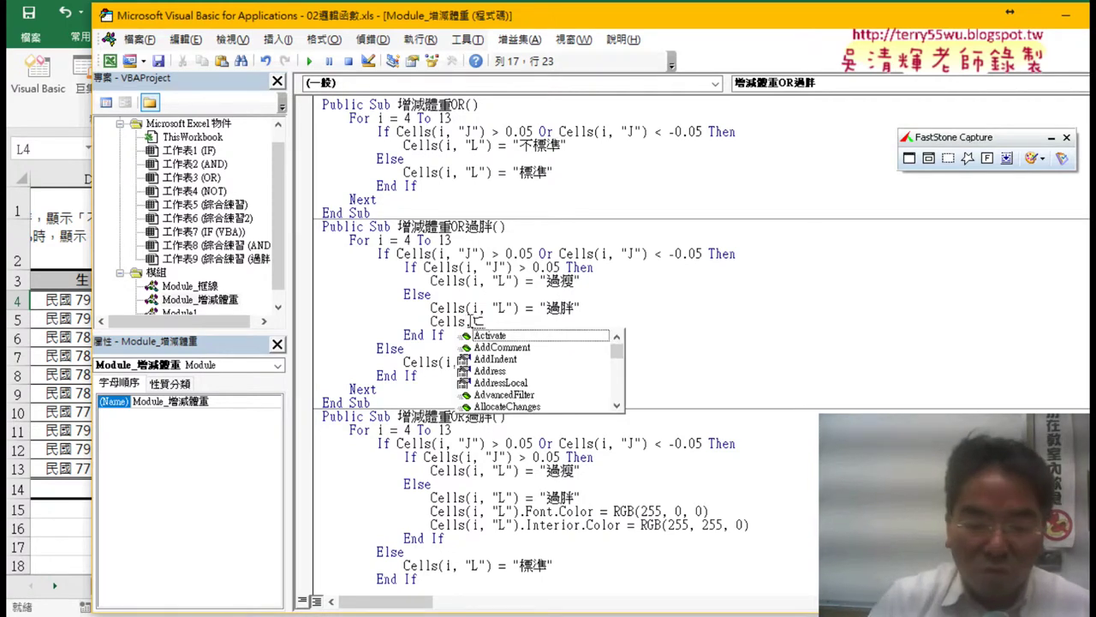
text(f)
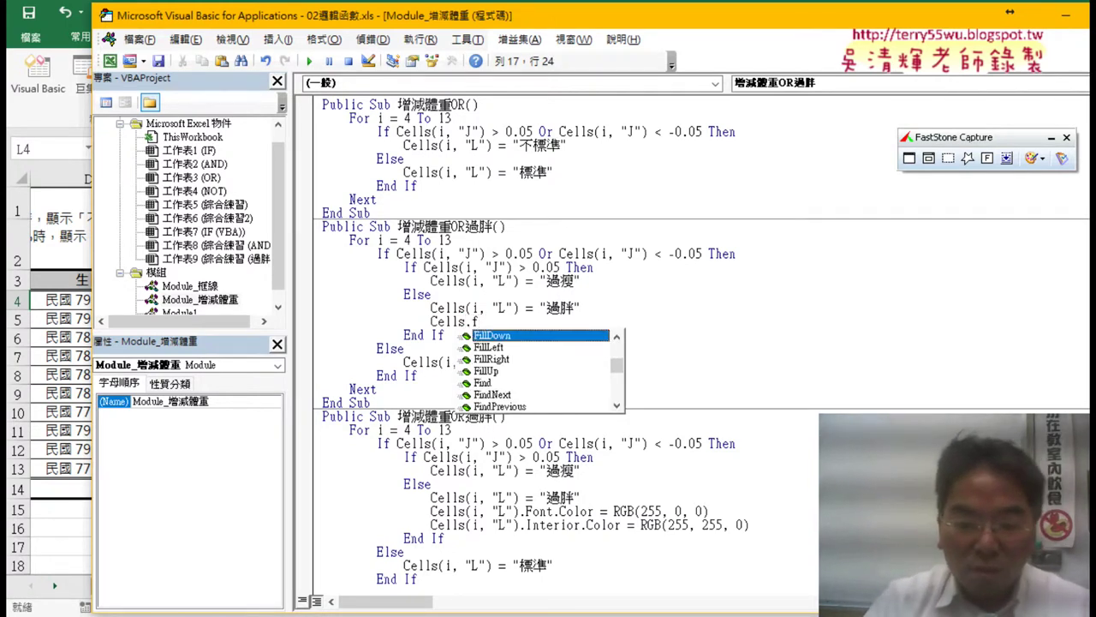
text(o)
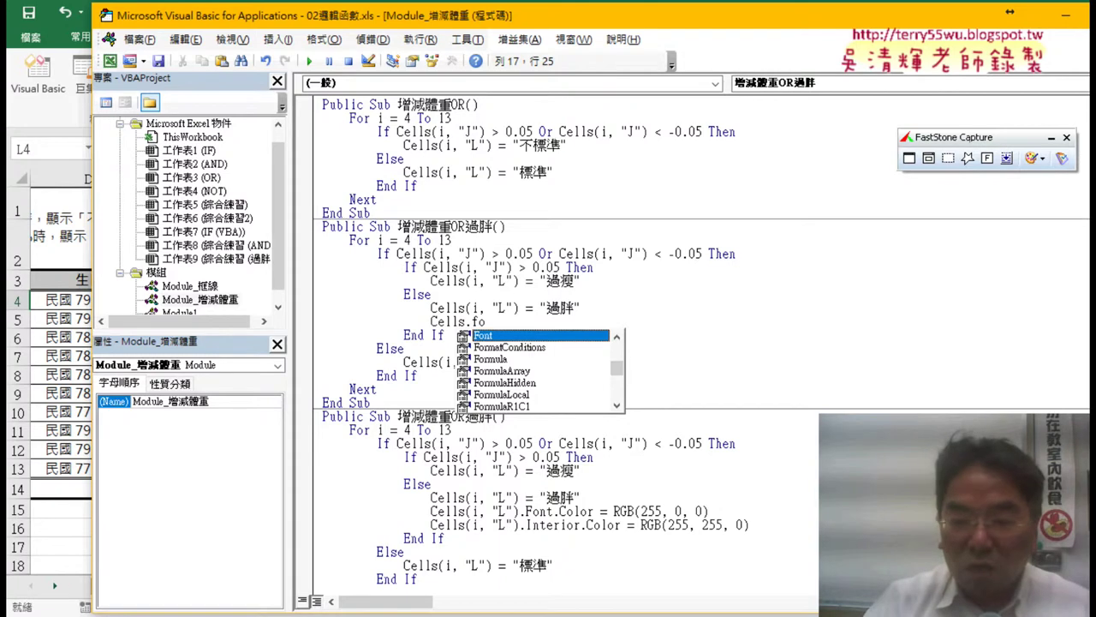
text( .)
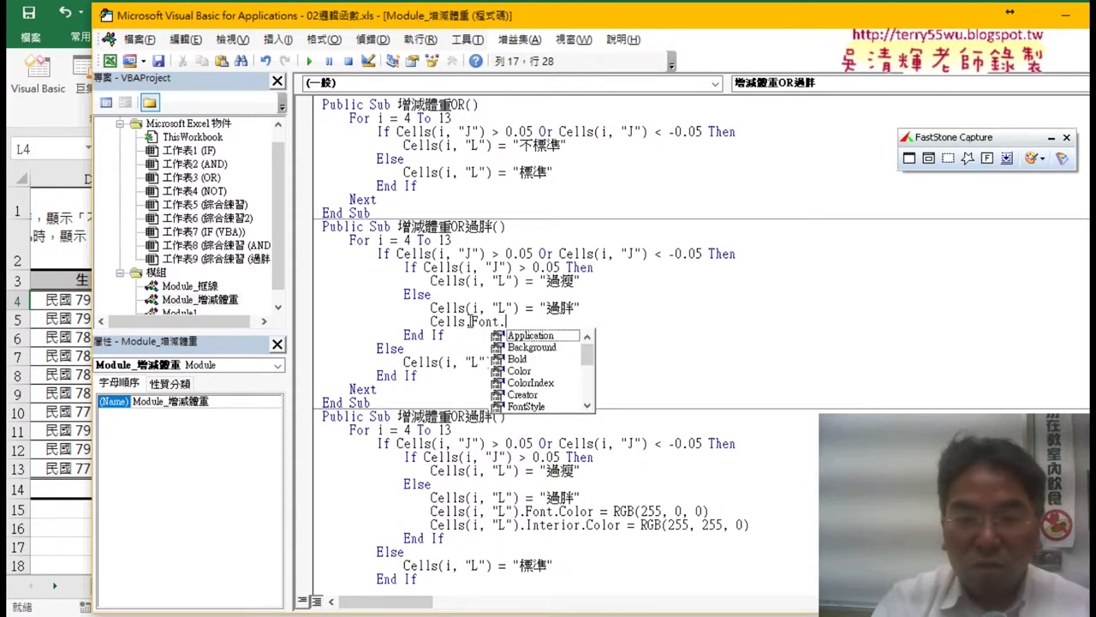
text(c)
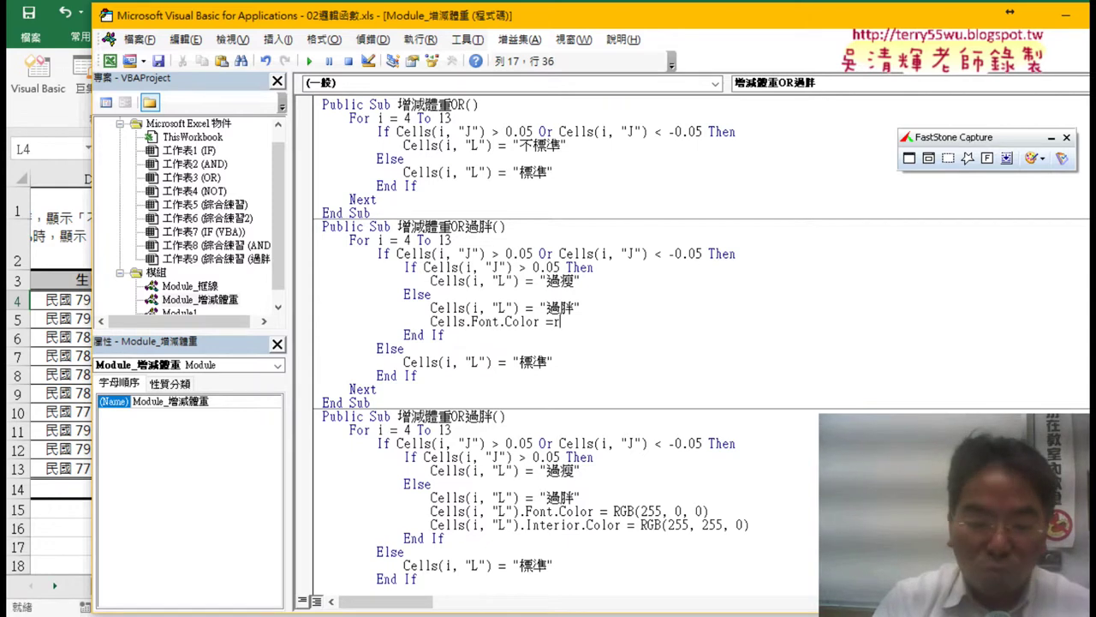
text( ()
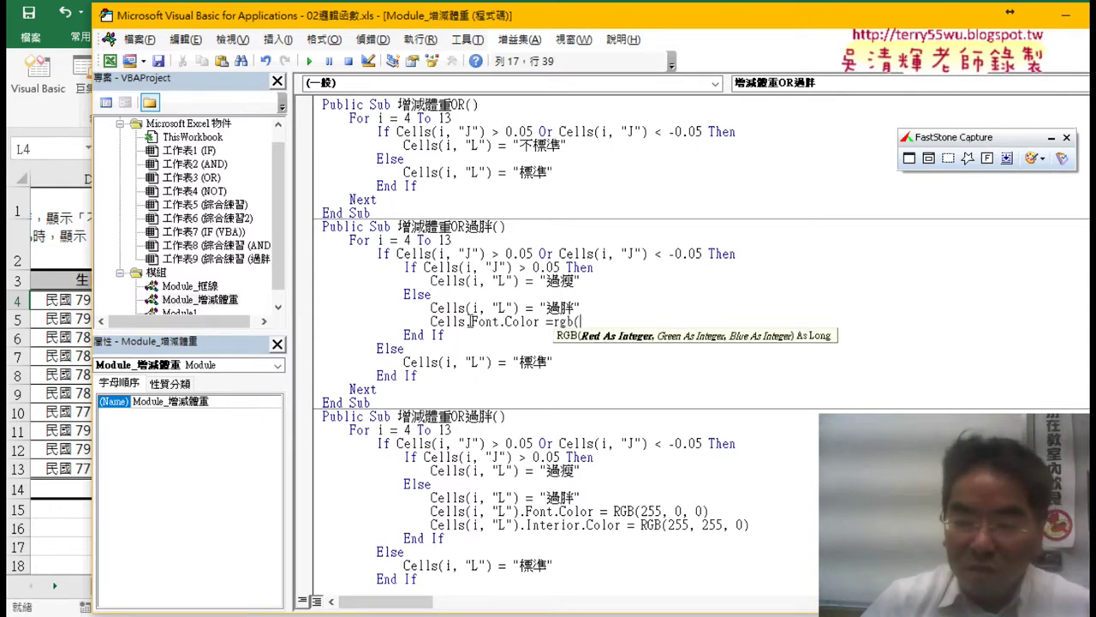
text(255,0,0)
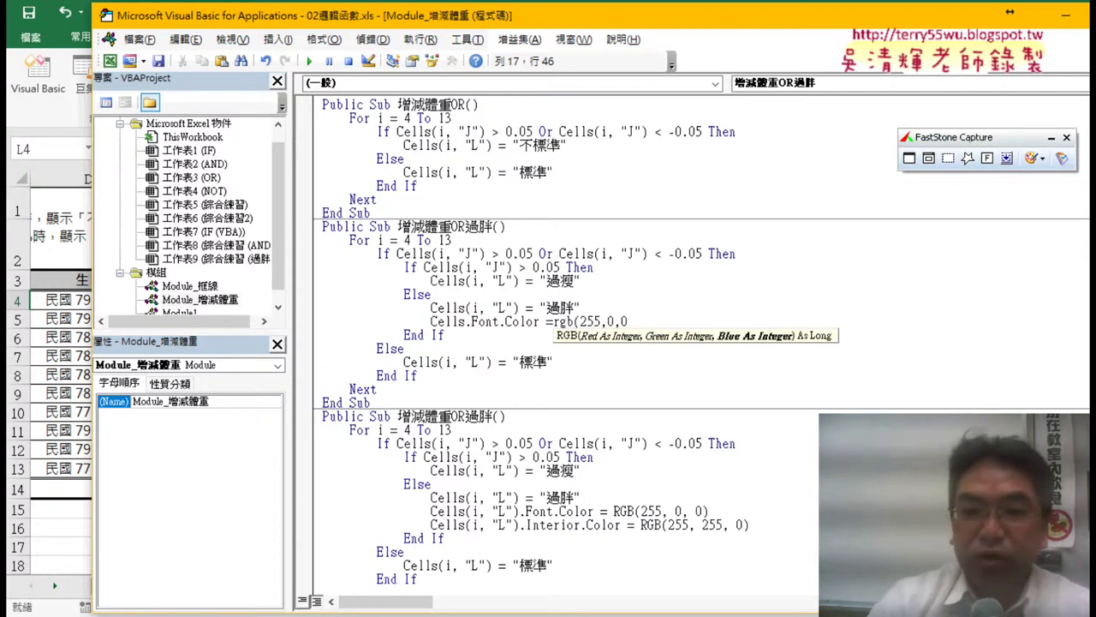
text())
key(Return)
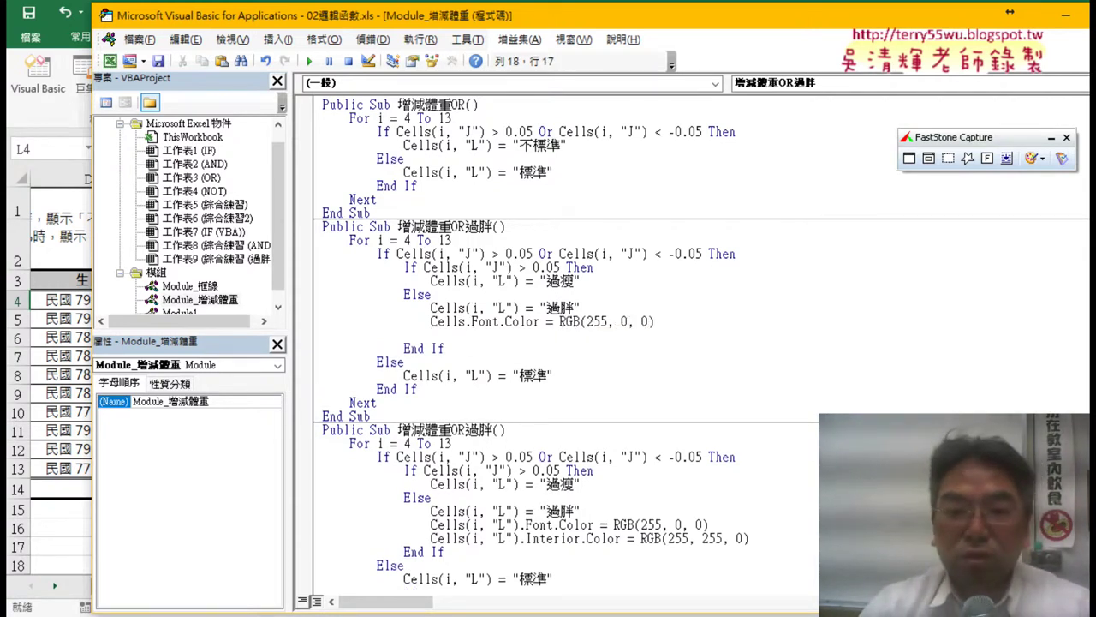
Step: Add Cells.Interior.Color = RGB(255, 255, 0) on the next line using IntelliSense
double_click(434, 322)
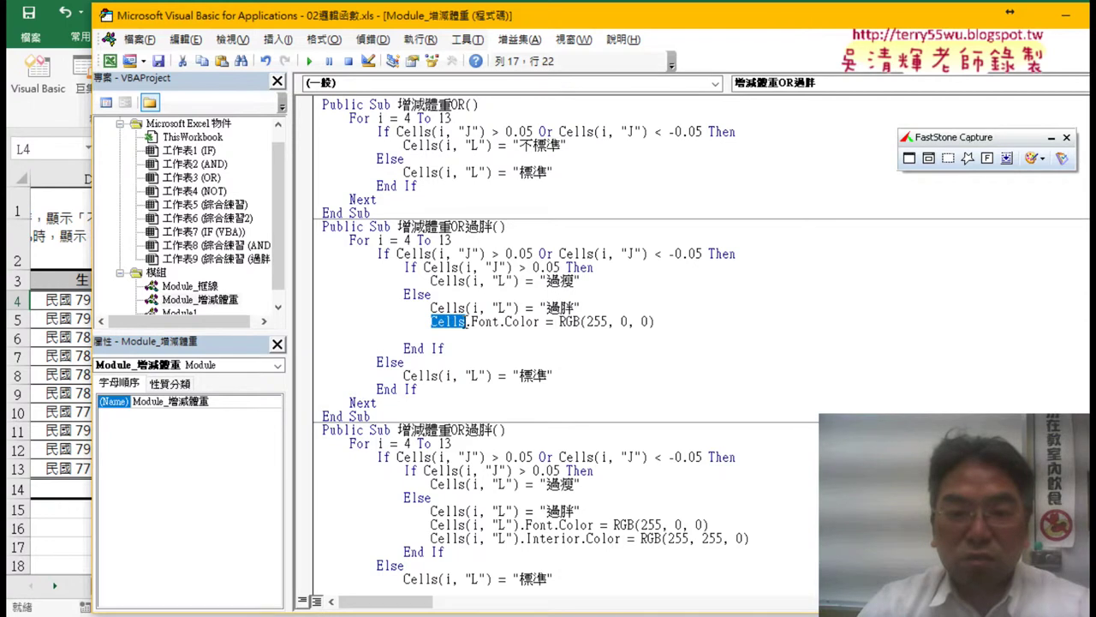
drag(463, 322, 447, 341)
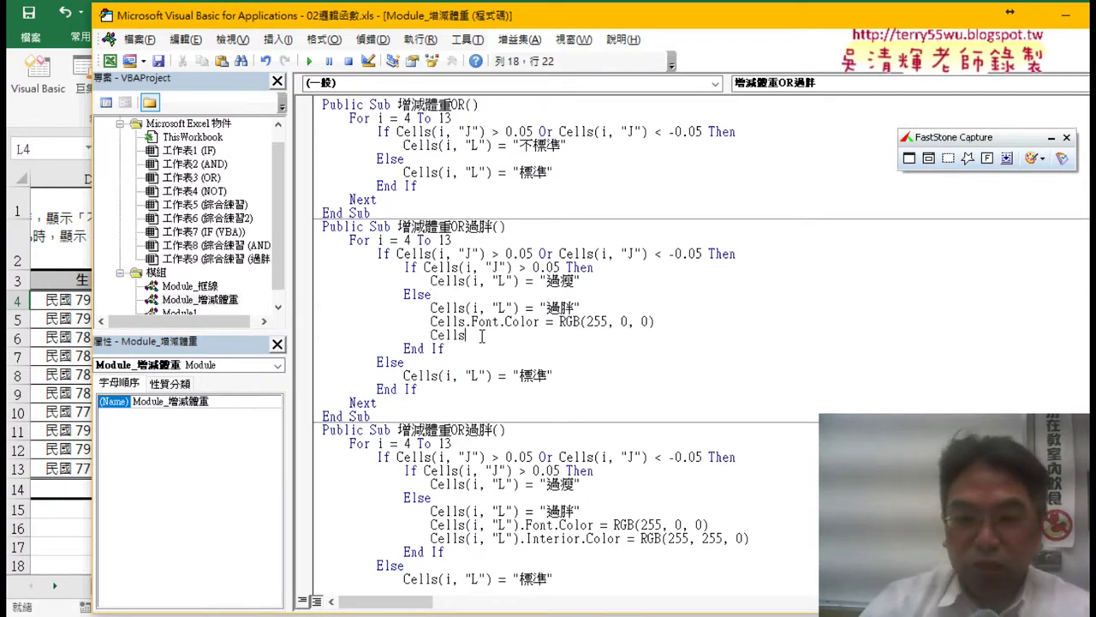
click(480, 331)
text(.in)
key(Down)
key(Down)
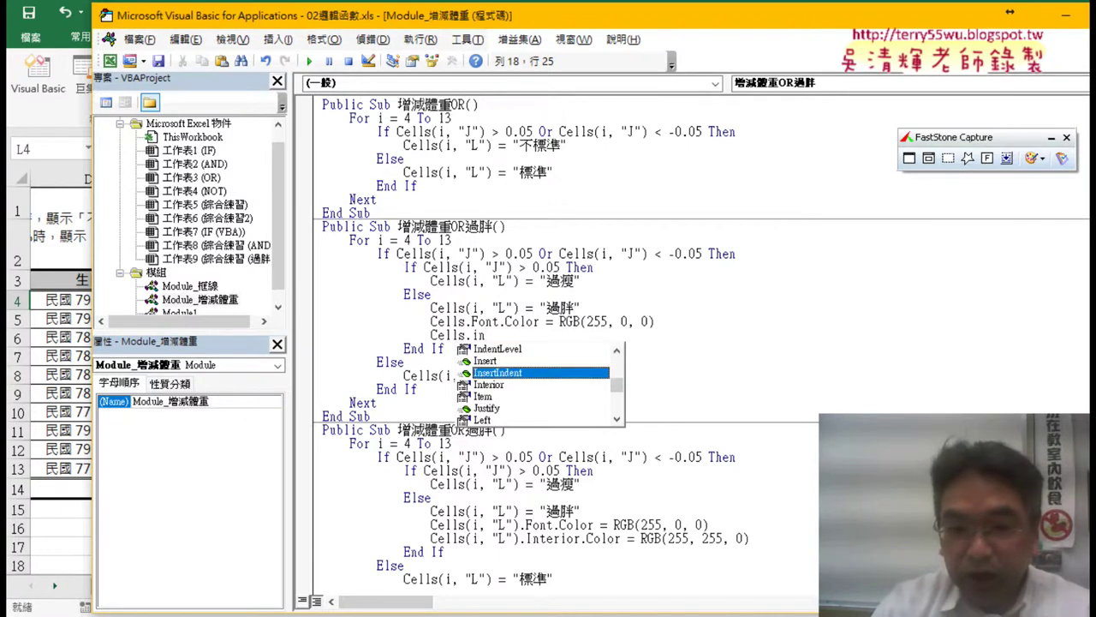
key(Down)
key(space)
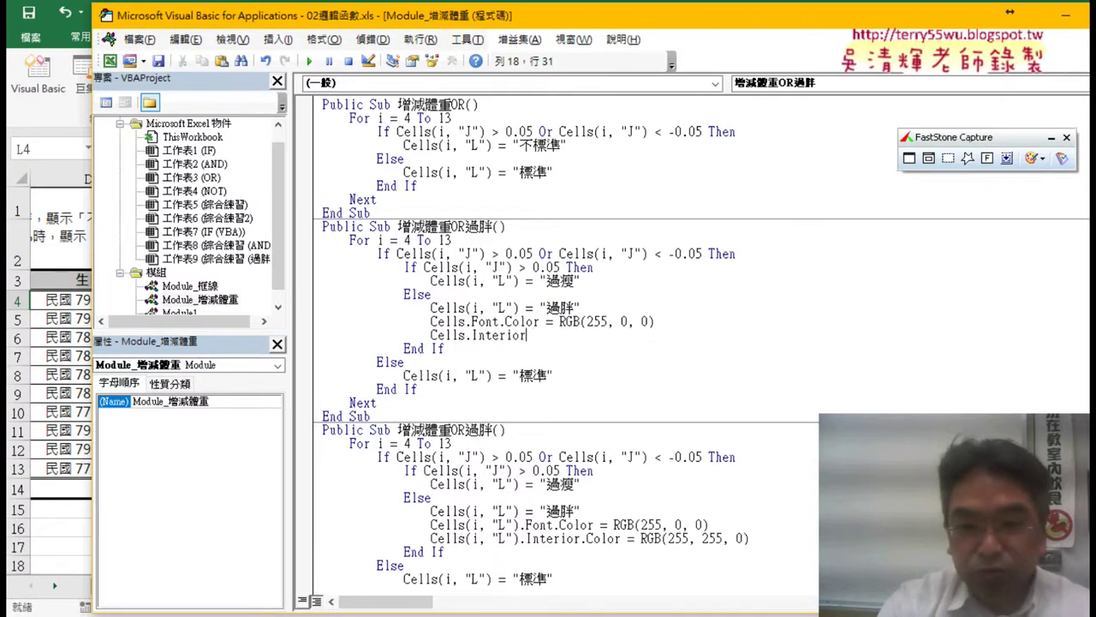
text(.c)
key(space)
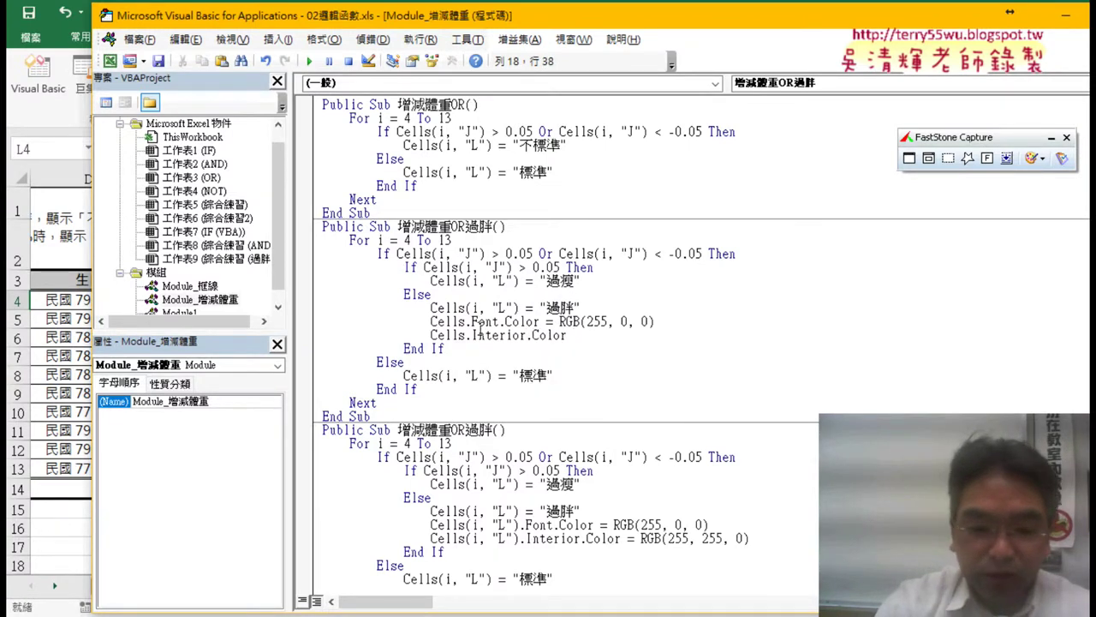
text(gb)
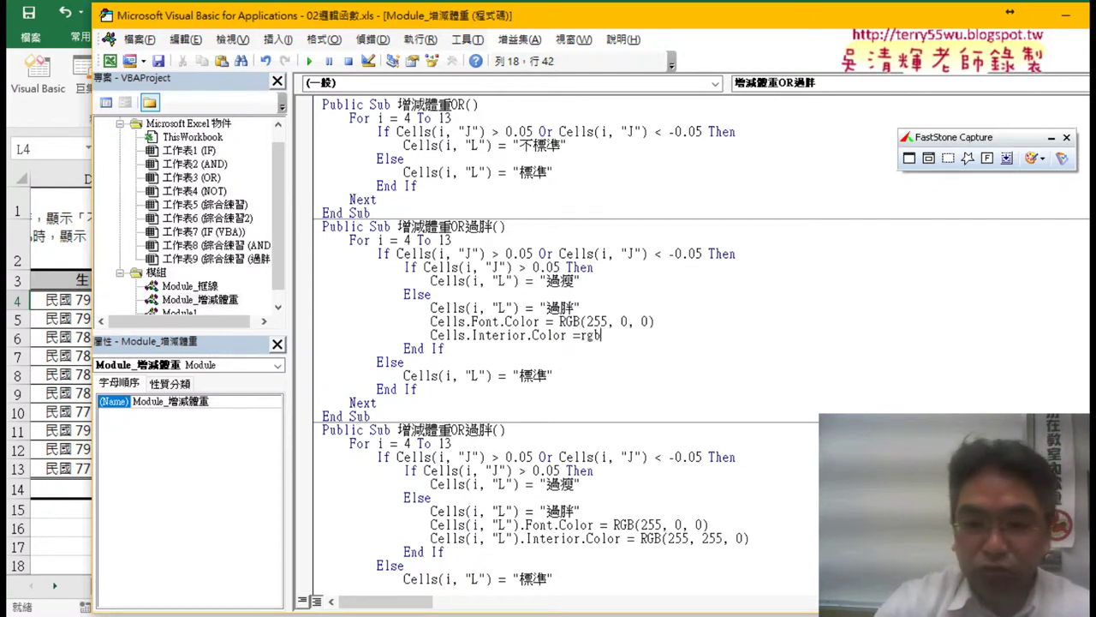
text(()
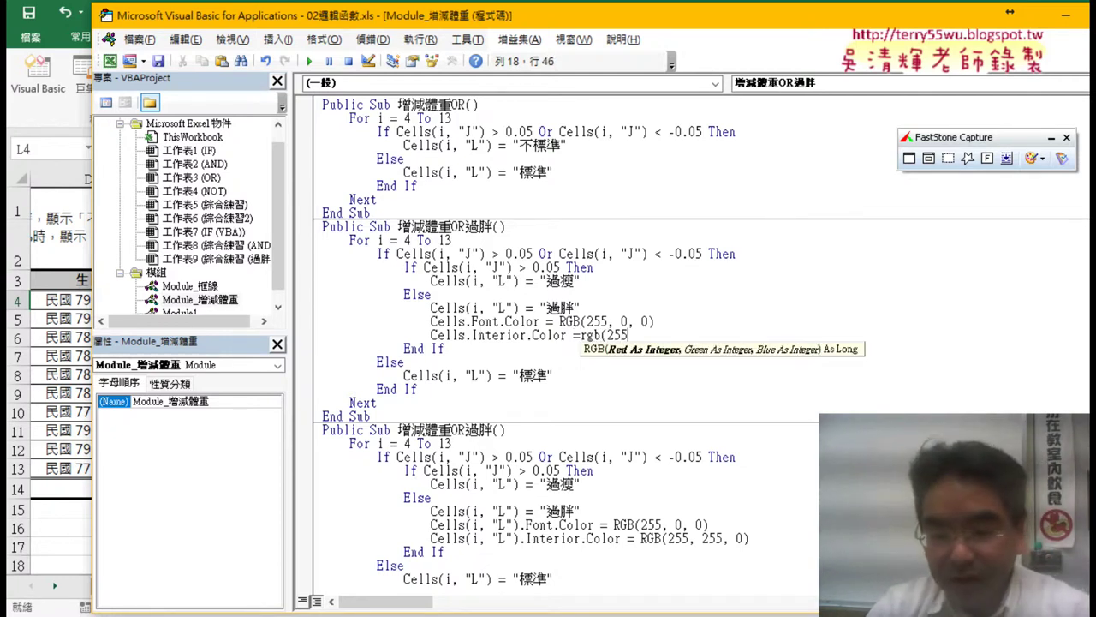
text(255)
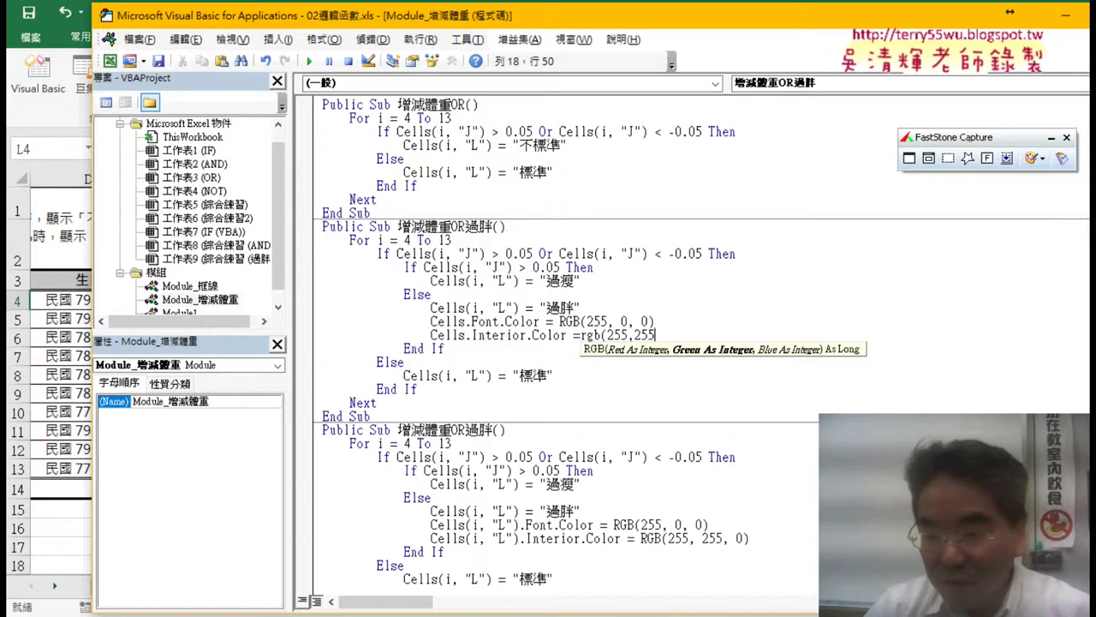
text(,0))
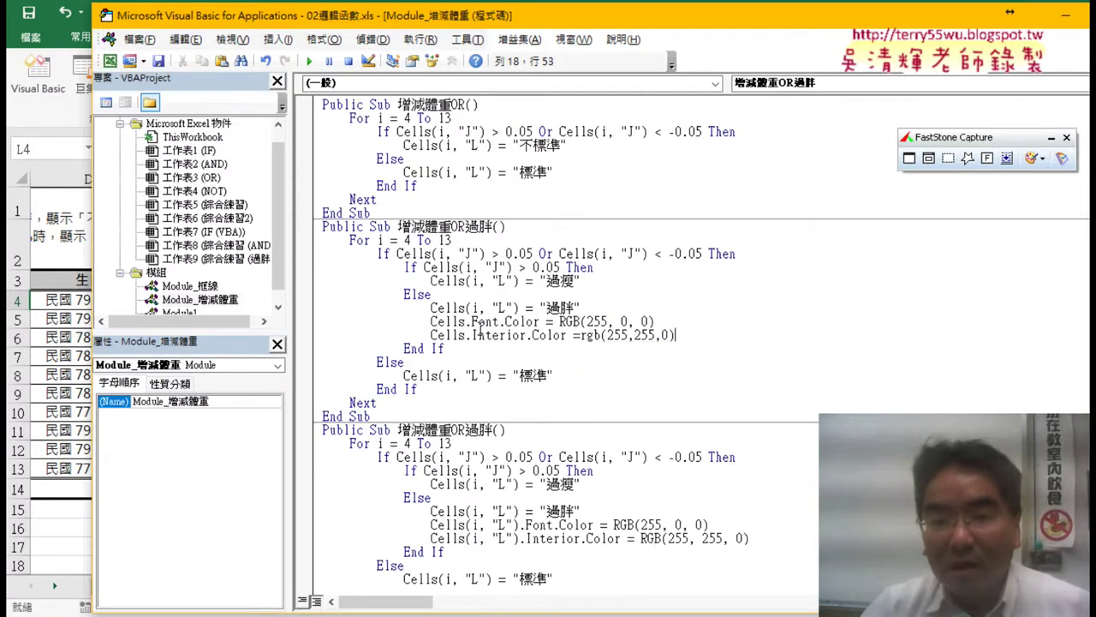
click(528, 390)
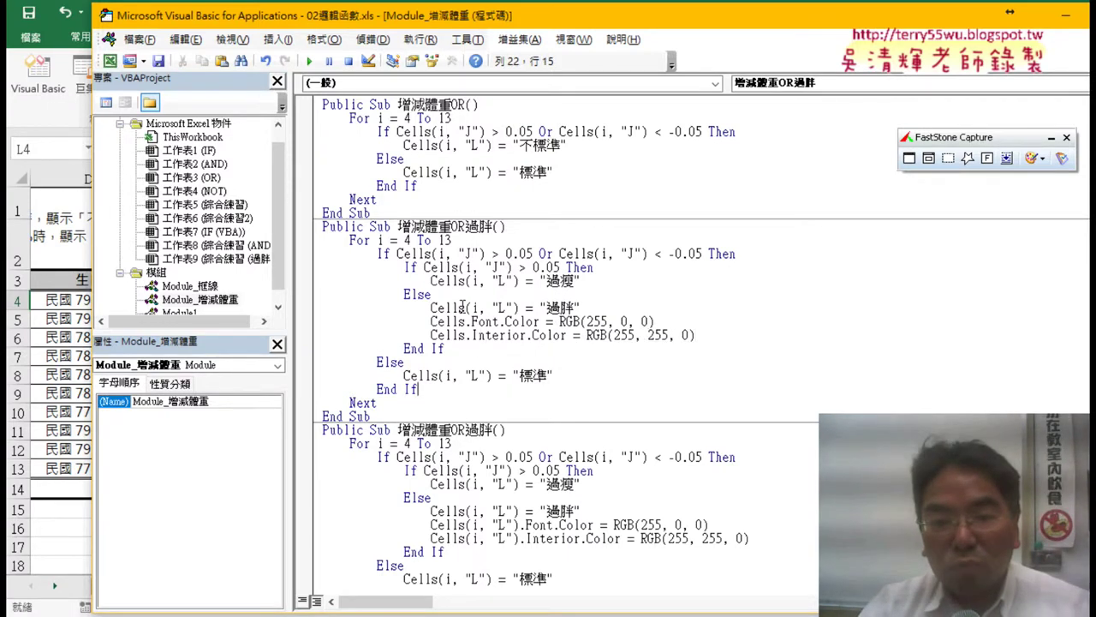
drag(464, 308, 521, 308)
key(ctrl+c)
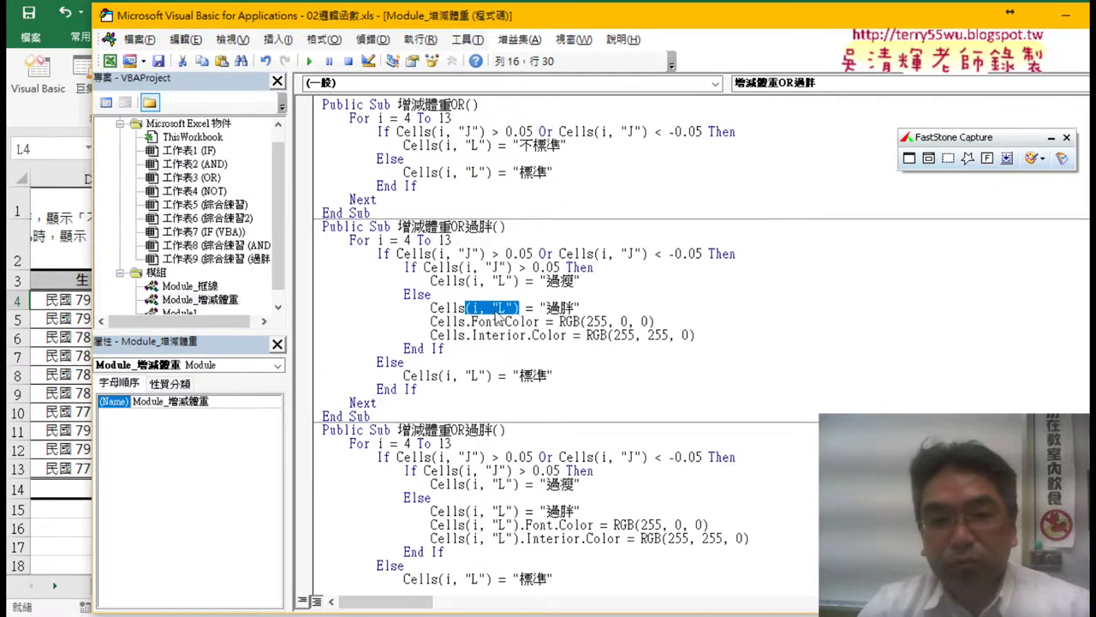
Step: Paste (i, "L") after Cells on both the .Font.Color and .Interior.Color lines, then select them
click(470, 322)
key(ctrl+v)
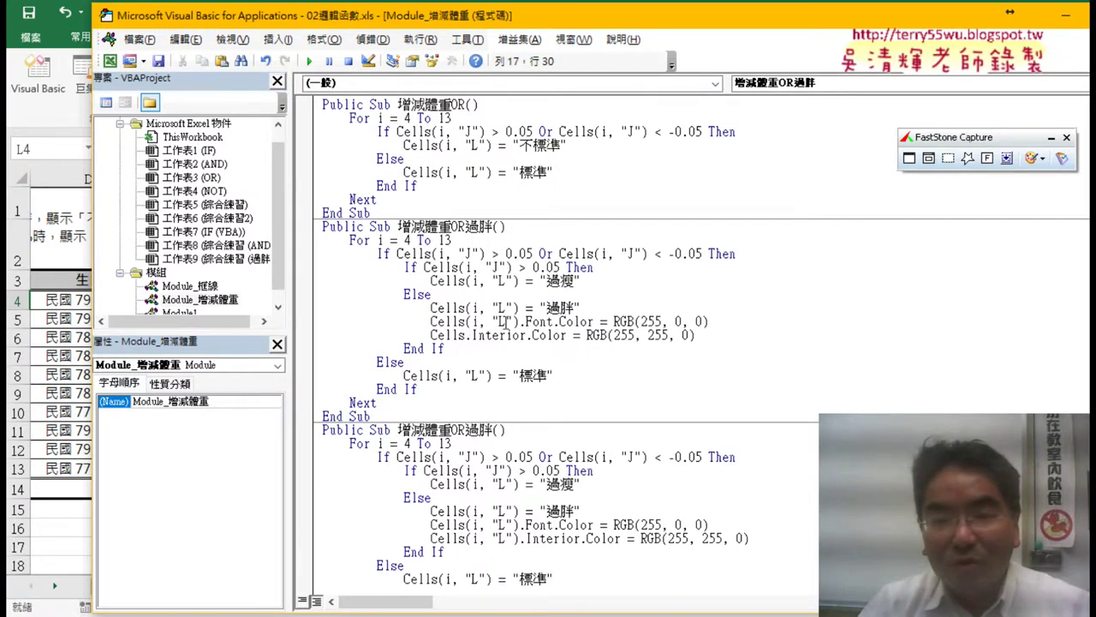
mouse_move(518, 322)
mouse_down()
mouse_move(466, 322)
mouse_move(469, 339)
mouse_up()
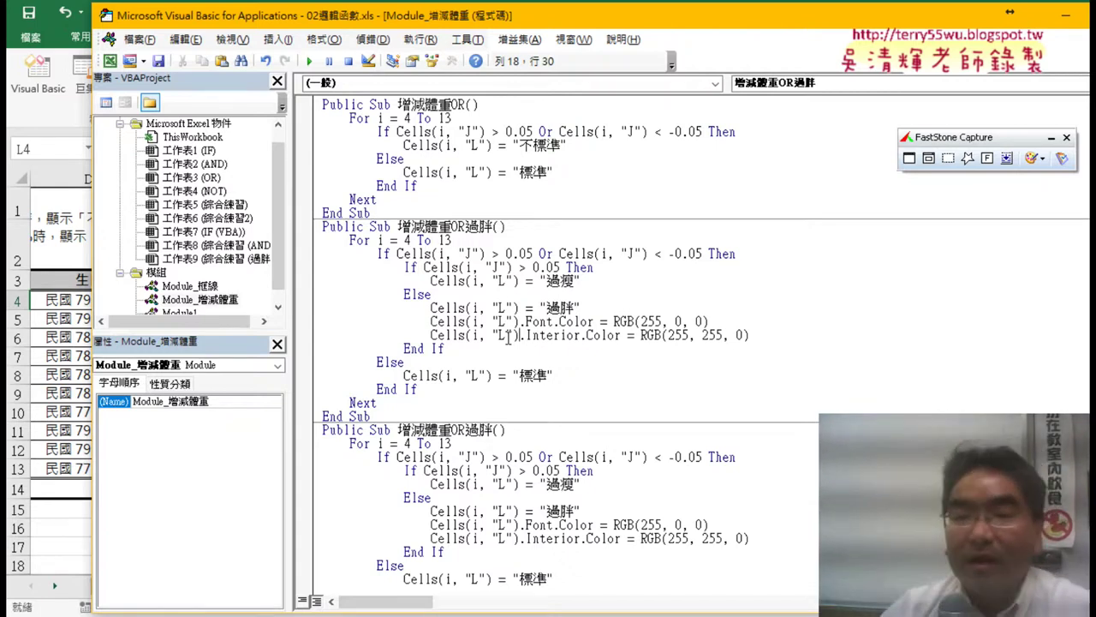
mouse_move(760, 335)
mouse_down()
mouse_move(394, 335)
mouse_move(306, 320)
mouse_up()
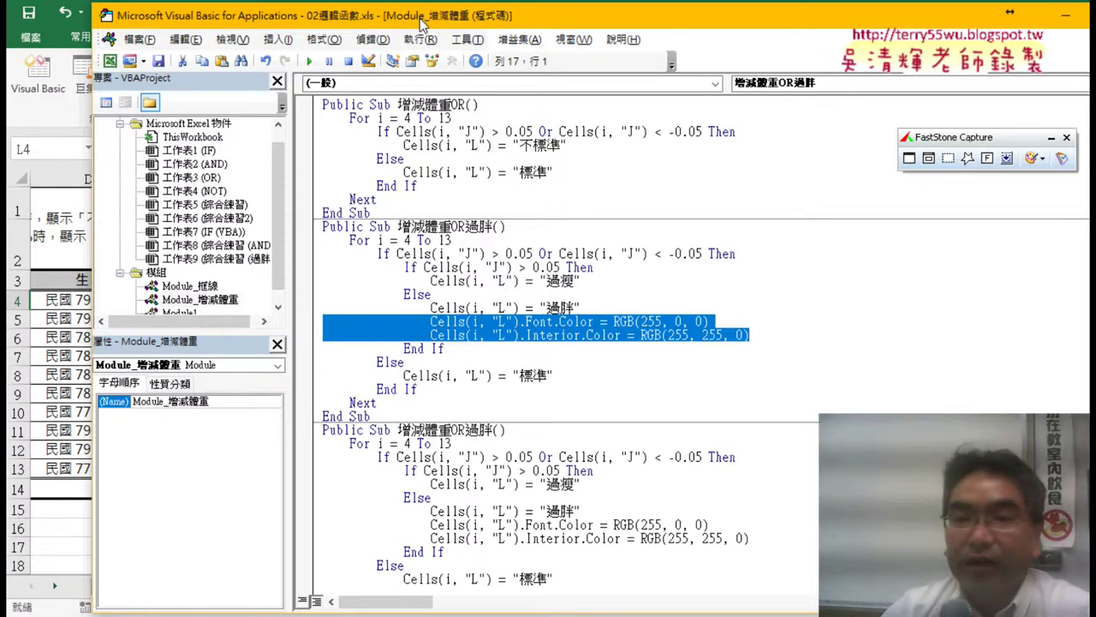
mouse_move(420, 24)
mouse_down()
mouse_move(1055, 24)
mouse_move(946, 23)
mouse_up()
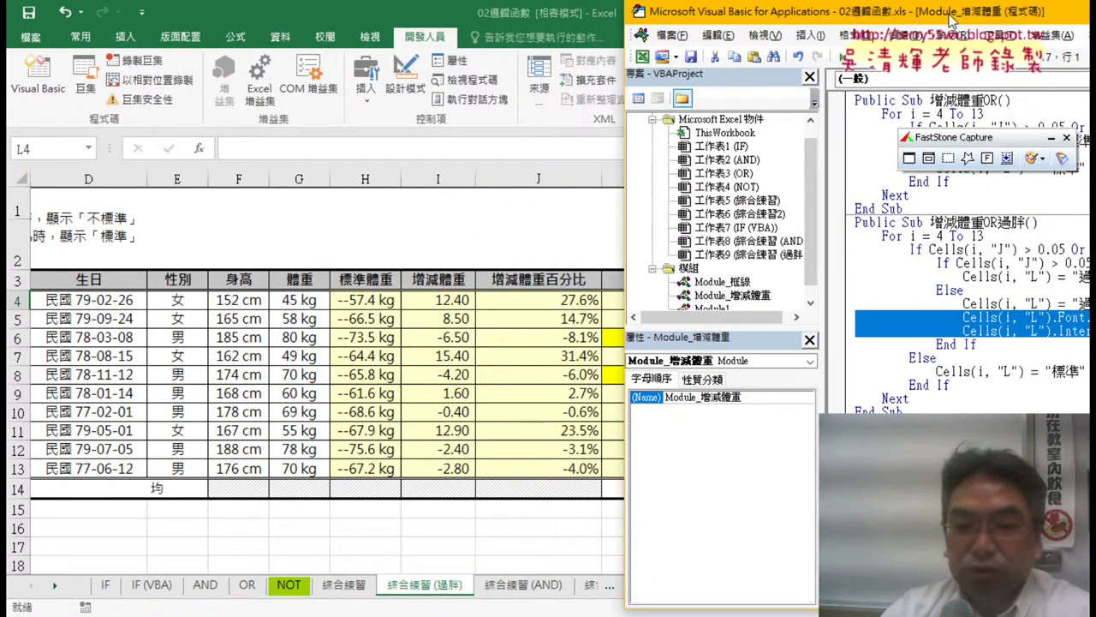
Step: Bring the 綜合練習 (過胖) worksheet forward and scroll right to view its columns
click(538, 526)
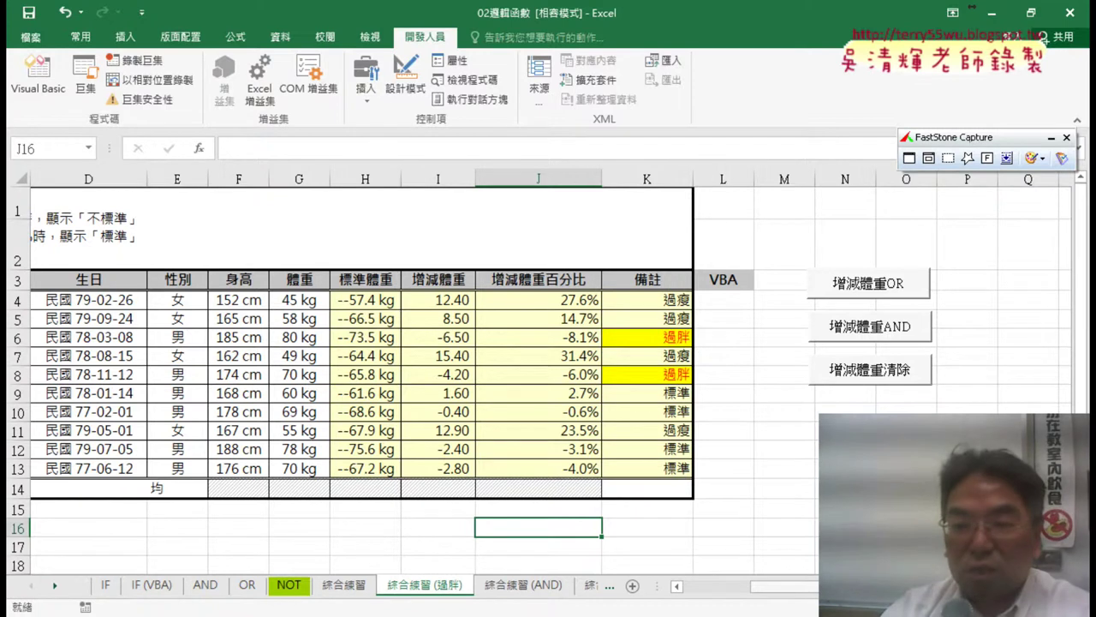
scroll(548, 377, right, 3)
scroll(548, 376, right, 2)
scroll(548, 377, right, 1)
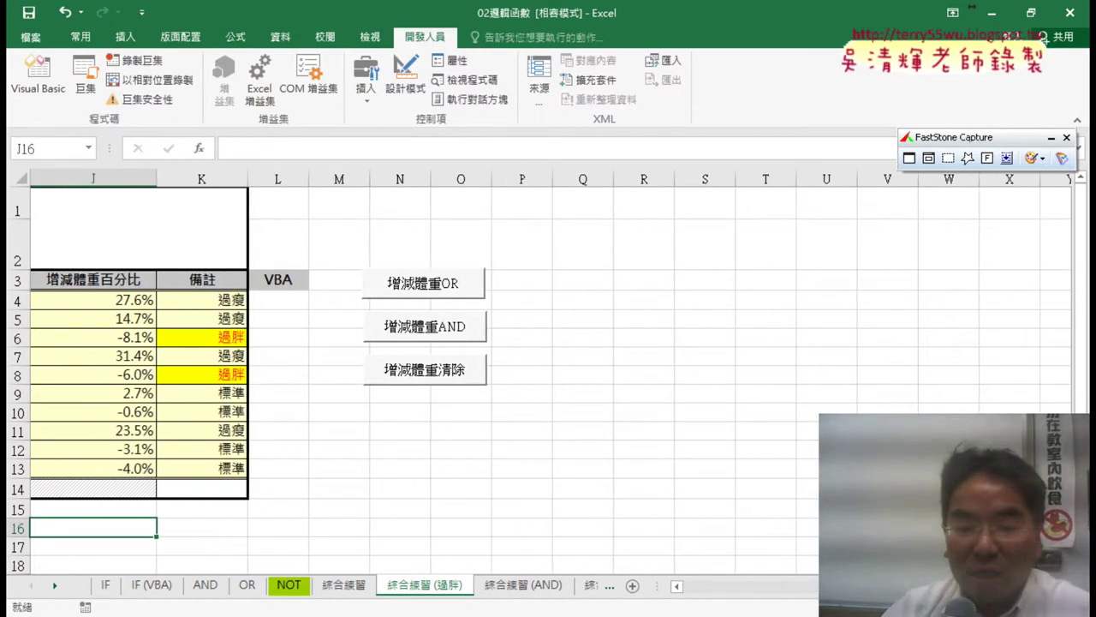
Step: Run the macro from the VBA editor and dismiss the ambiguous-name compile error
click(492, 556)
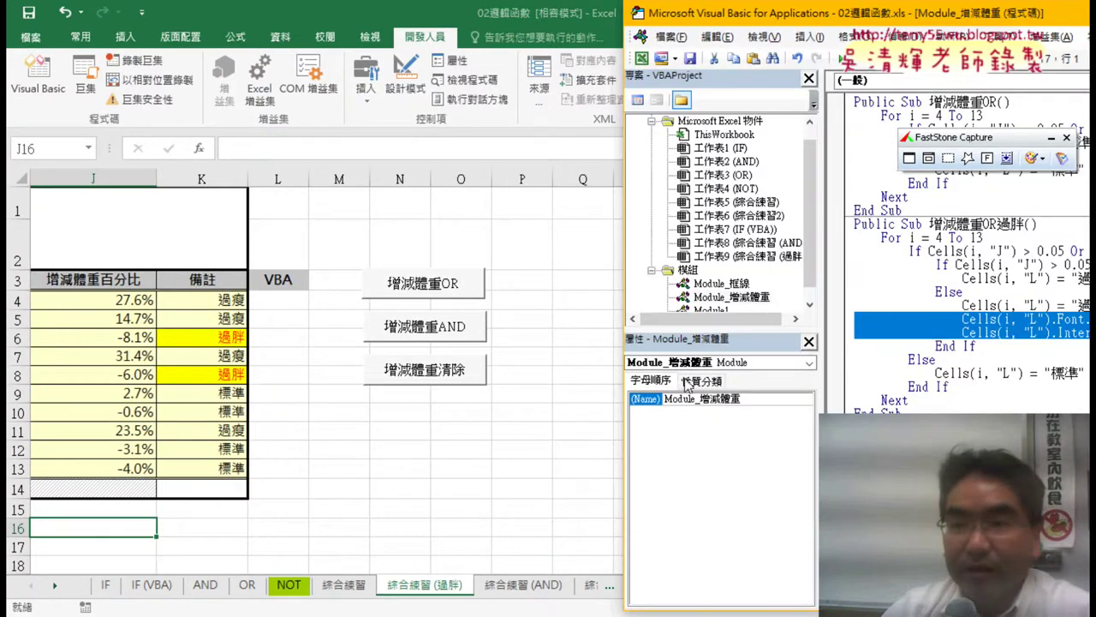
click(919, 324)
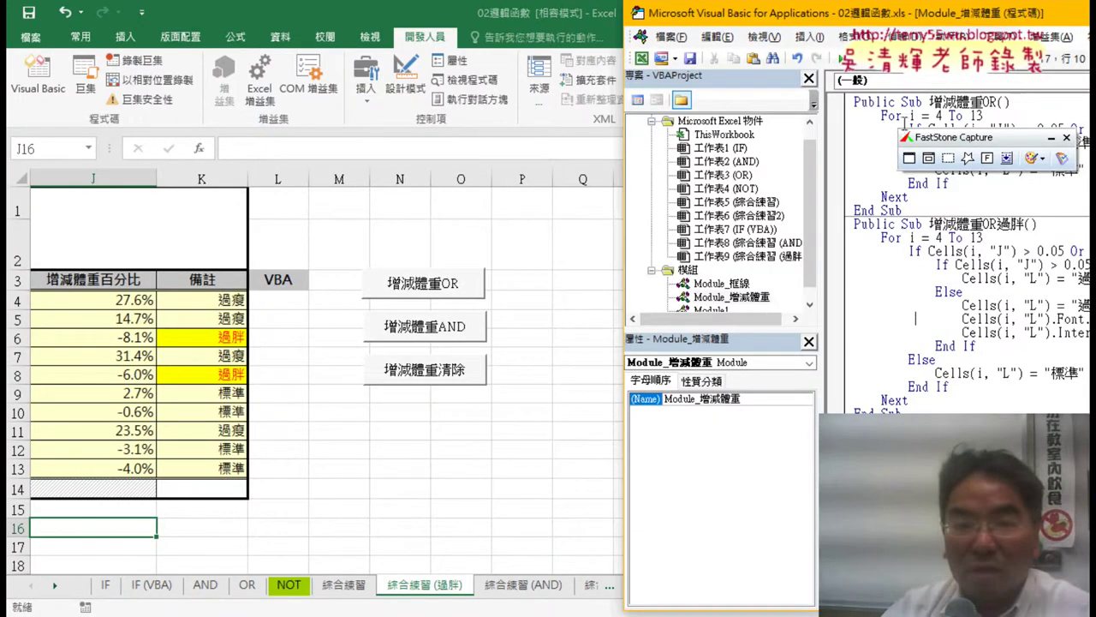
click(837, 58)
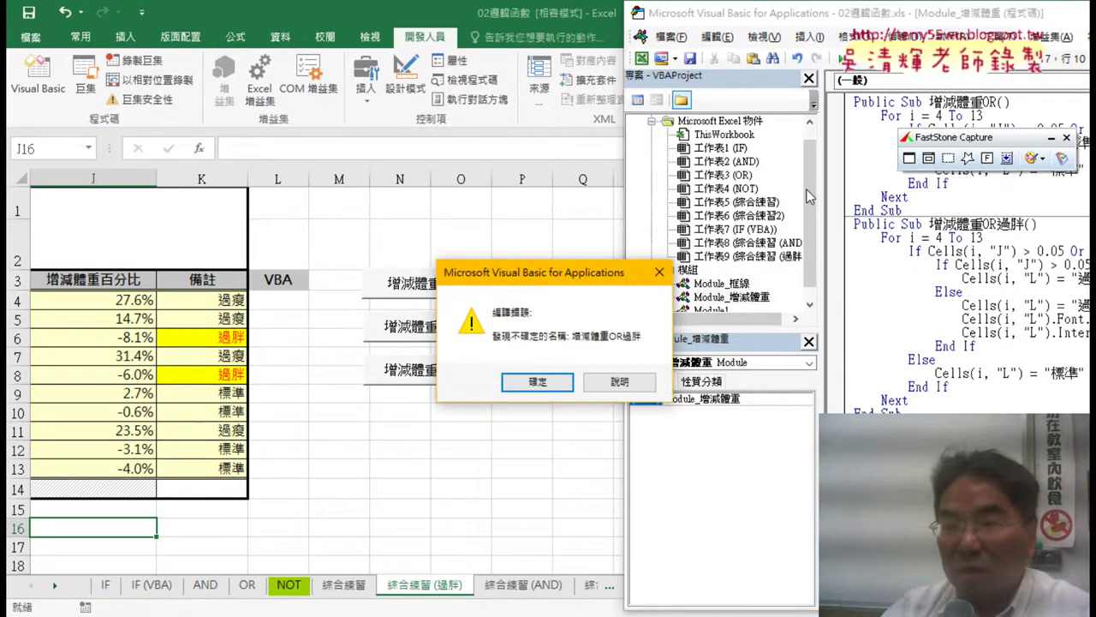
click(538, 382)
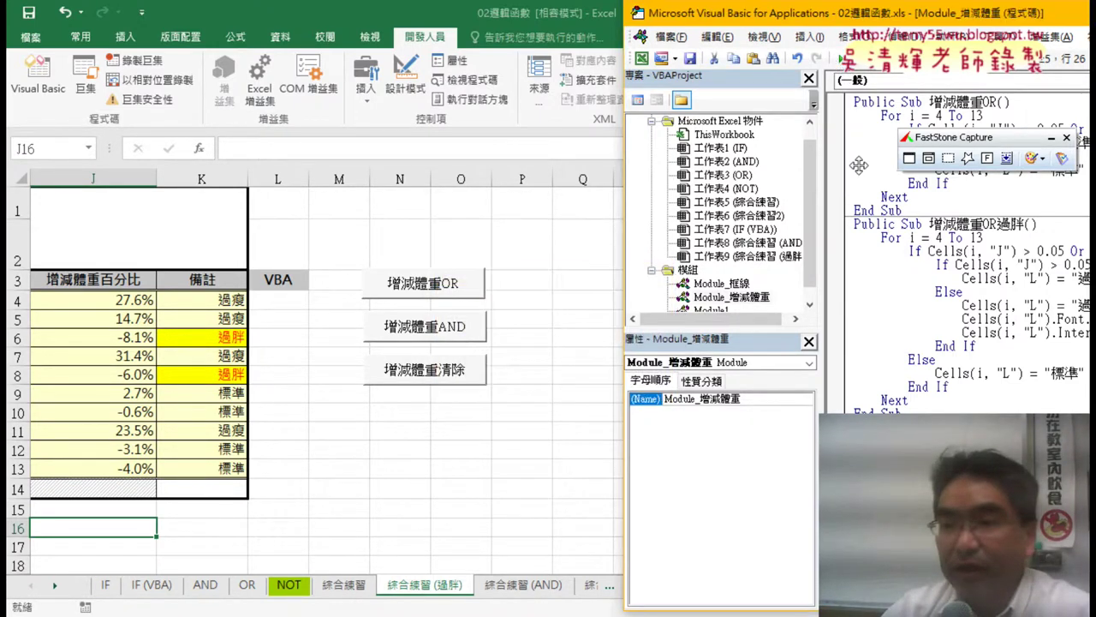
drag(924, 26, 723, 25)
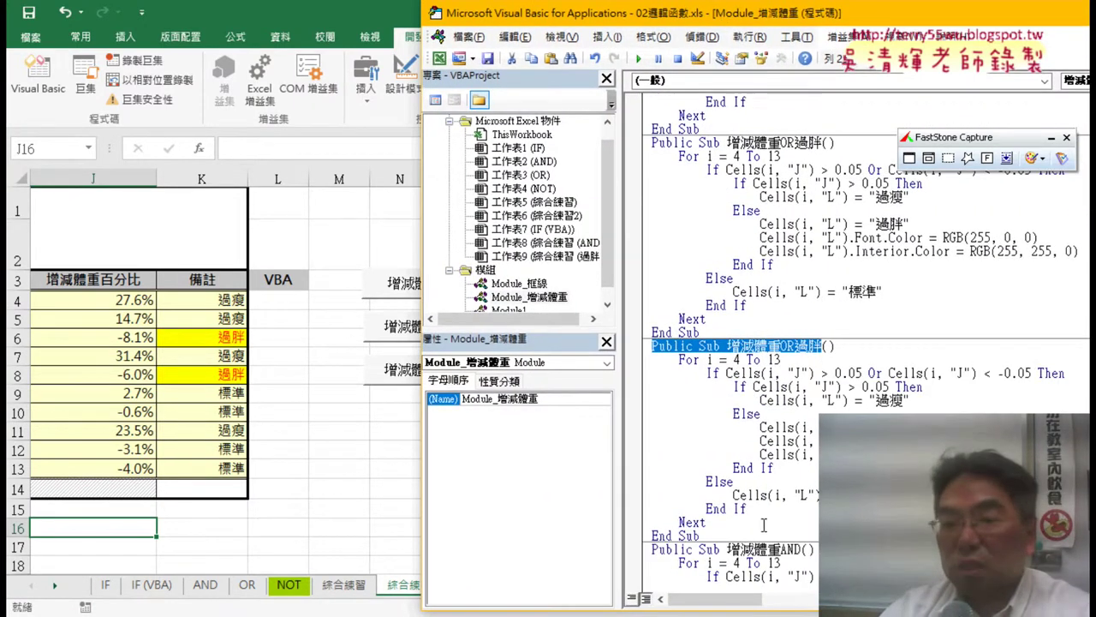
Step: Delete the duplicate 增減體重OR過胖 procedure and run the remaining macro to label column L
drag(637, 536, 638, 349)
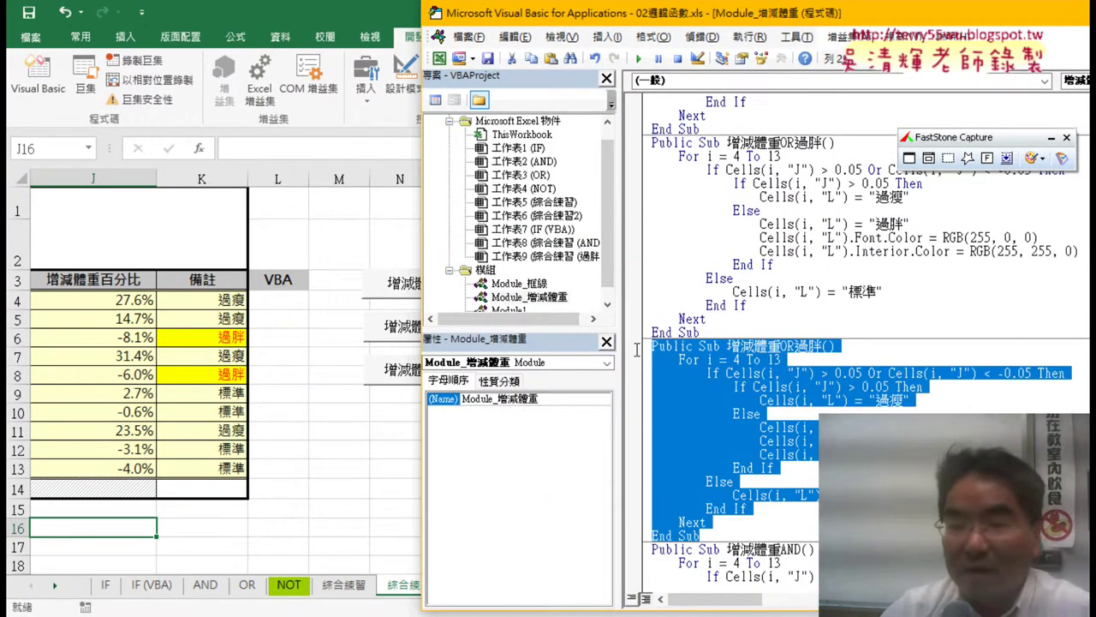
key(Delete)
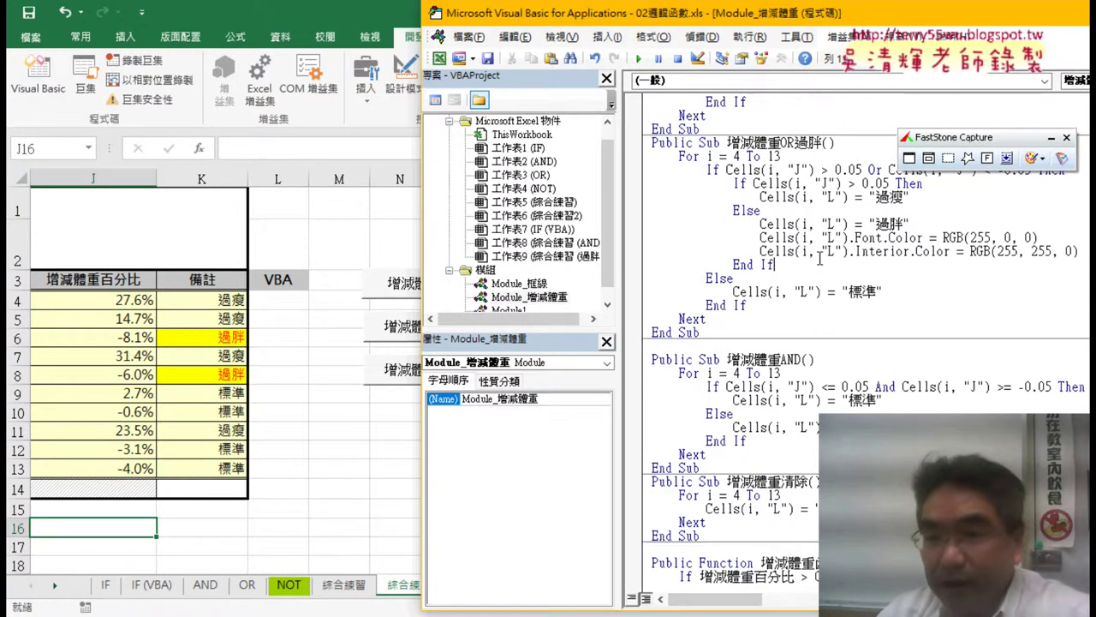
click(815, 261)
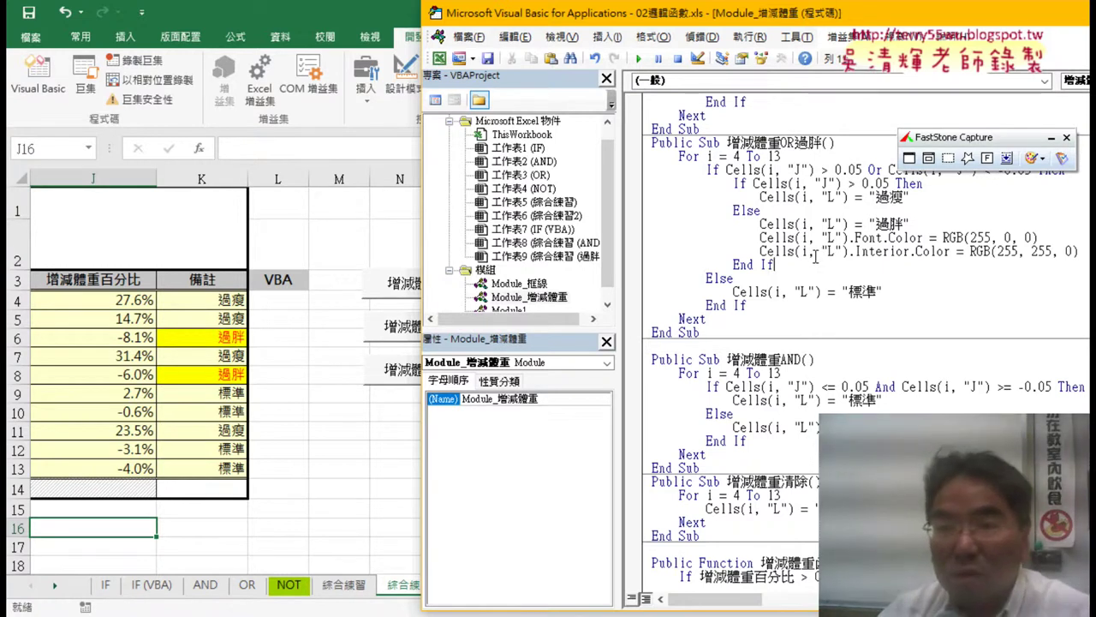
click(638, 58)
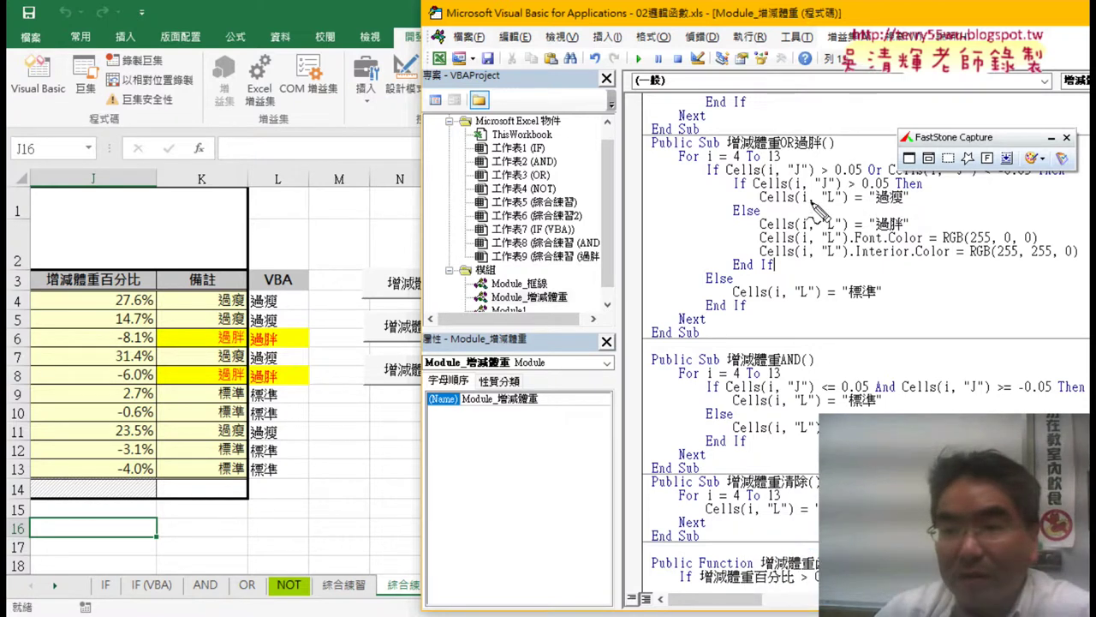
Step: Mark the 備註 column and VBA column L with the pen for comparison, then erase the marks
mouse_move(726, 183)
mouse_down()
mouse_move(1062, 174)
mouse_move(1066, 279)
mouse_move(723, 282)
mouse_up()
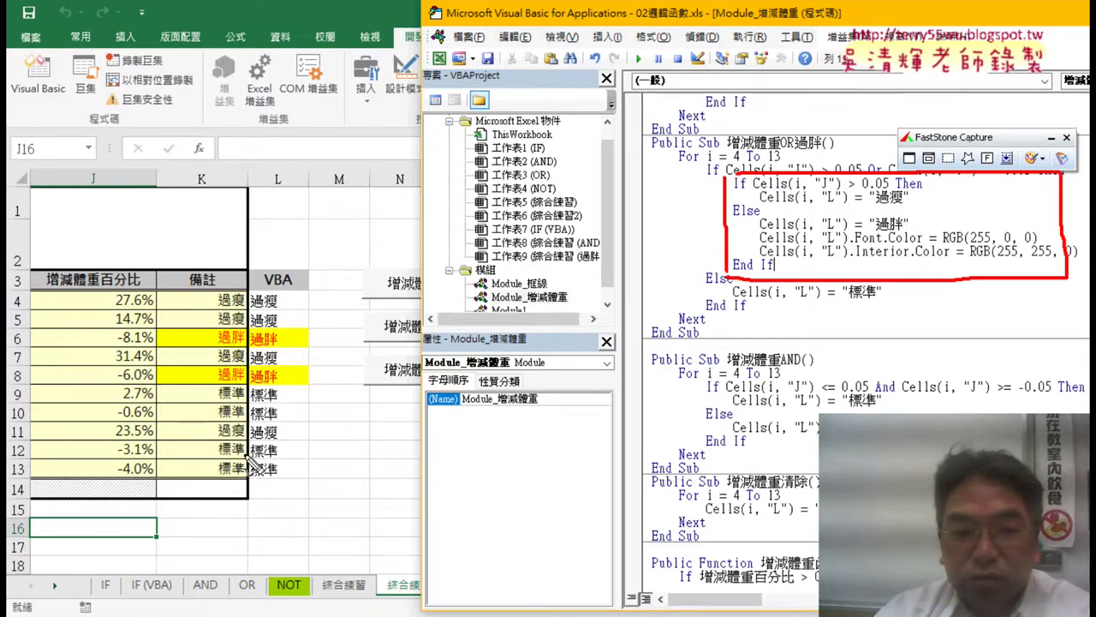
mouse_move(244, 493)
mouse_down()
mouse_move(224, 261)
mouse_move(283, 390)
mouse_move(239, 497)
mouse_up()
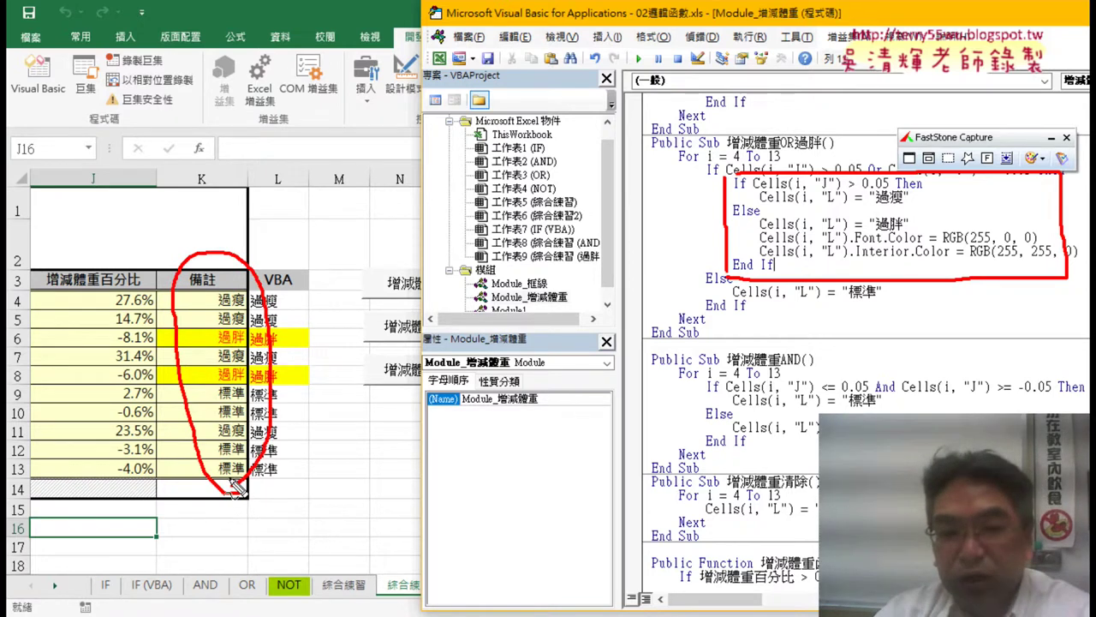
mouse_move(244, 490)
mouse_down()
mouse_move(283, 255)
mouse_move(300, 495)
mouse_up()
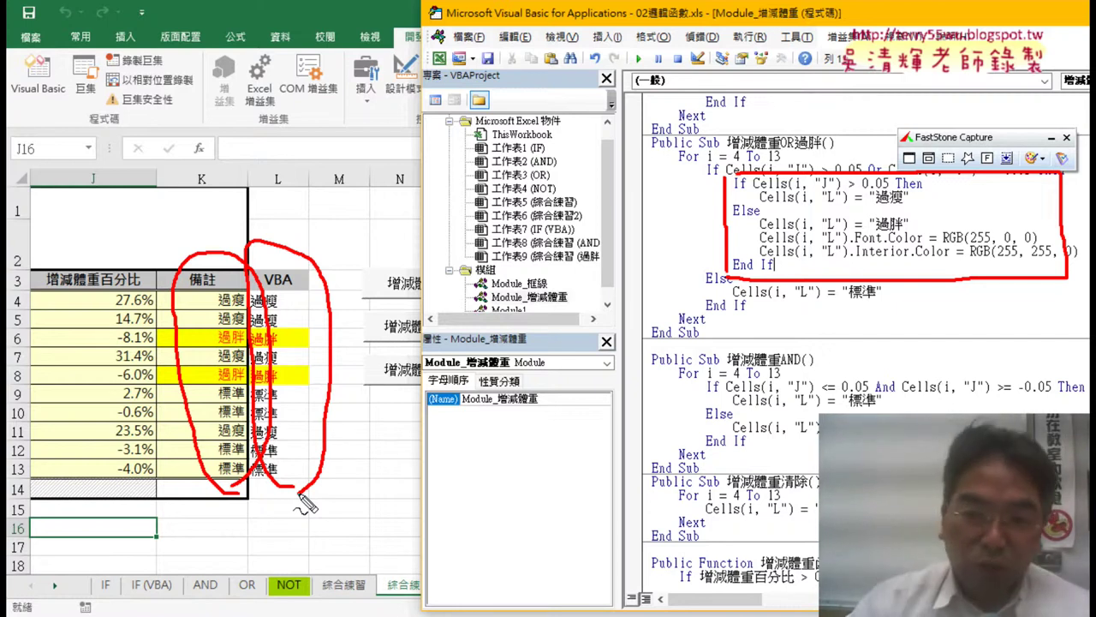
key(Escape)
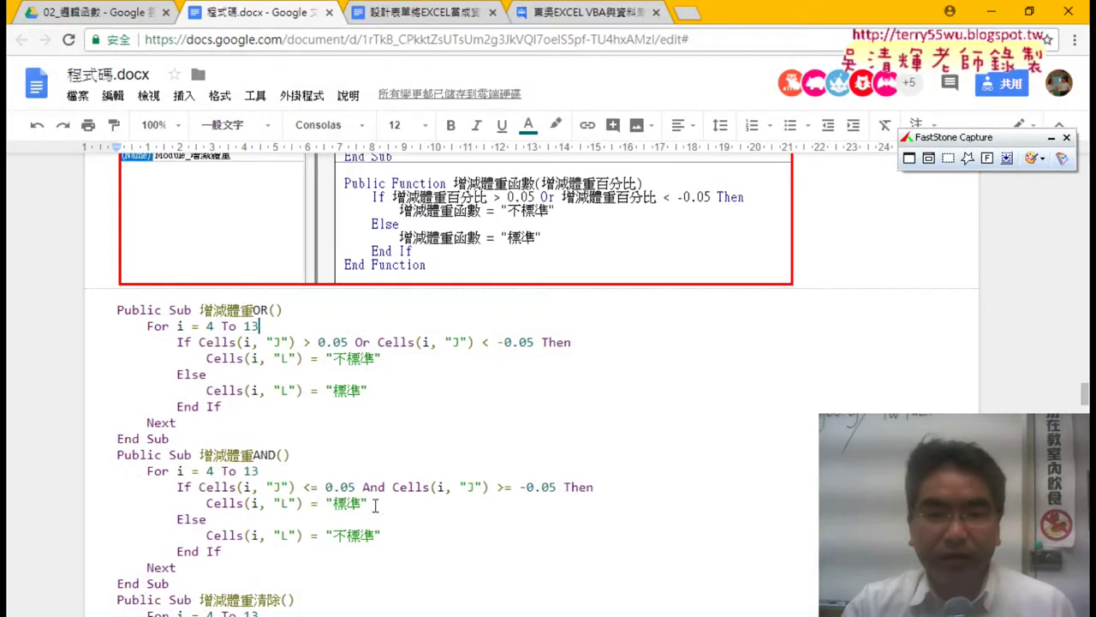
Step: Scroll the 程式碼.docx notes and highlight the AND and OR versions of the IF formula
scroll(388, 486, up, 5)
scroll(388, 486, up, 5)
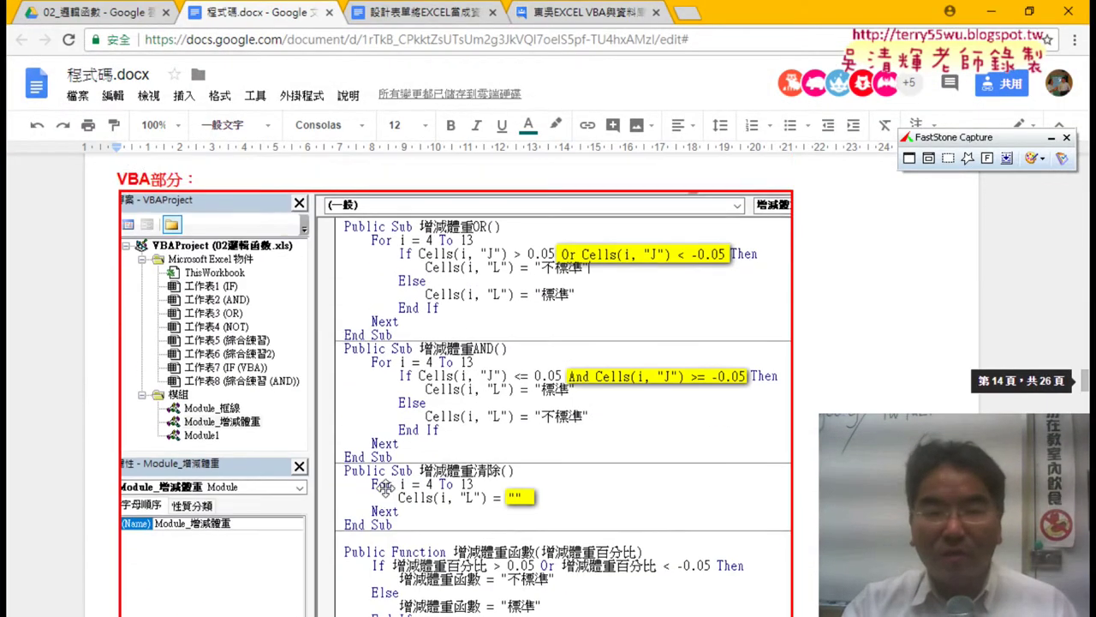
scroll(388, 486, up, 4)
scroll(388, 486, up, 3)
scroll(388, 487, up, 2)
scroll(388, 486, up, 5)
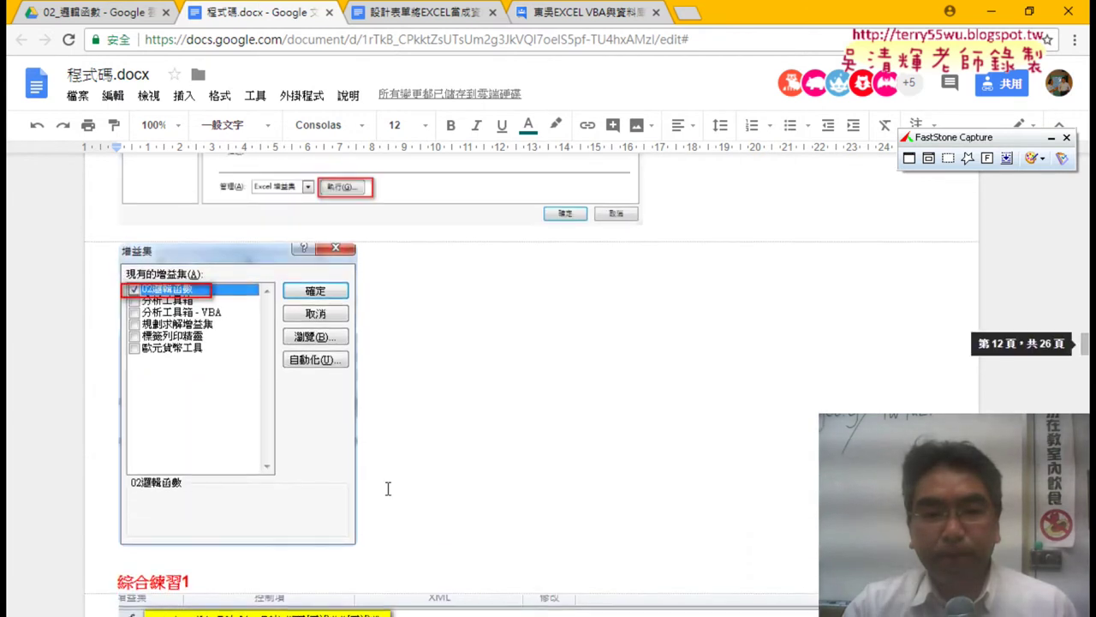
scroll(388, 486, down, 3)
scroll(388, 487, down, 3)
drag(117, 242, 199, 243)
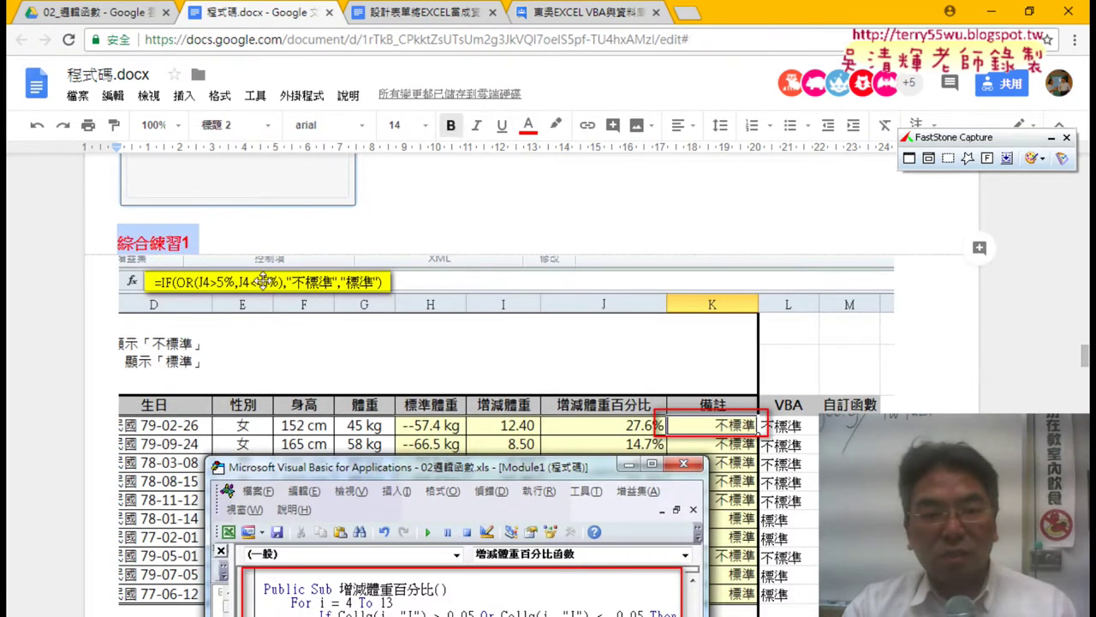
scroll(293, 343, down, 5)
scroll(293, 342, down, 4)
scroll(289, 316, down, 5)
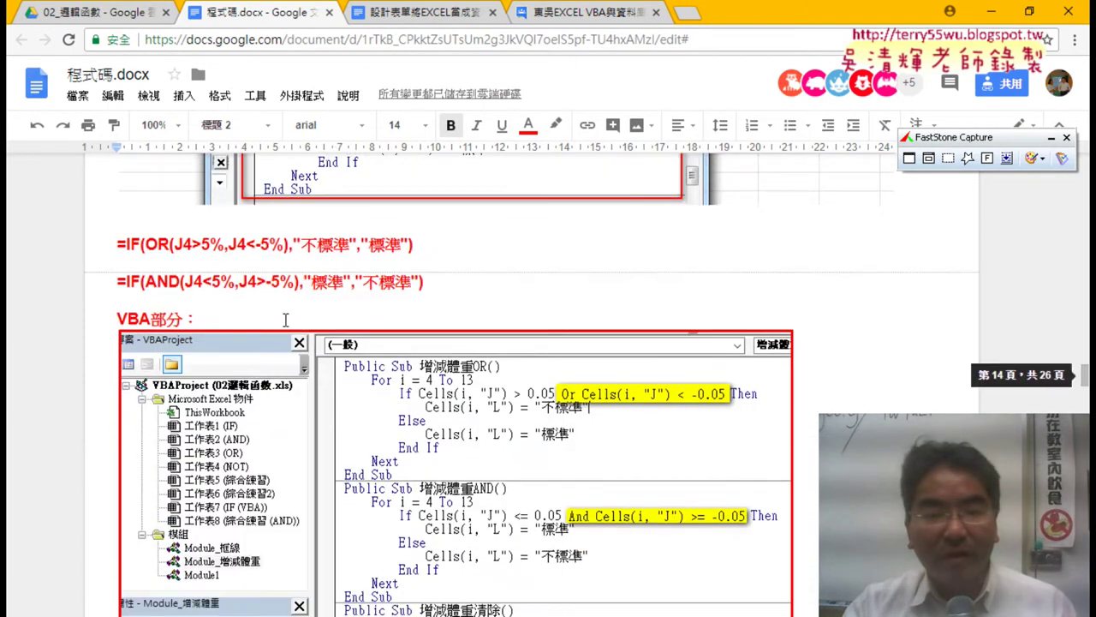
click(243, 230)
drag(424, 282, 116, 283)
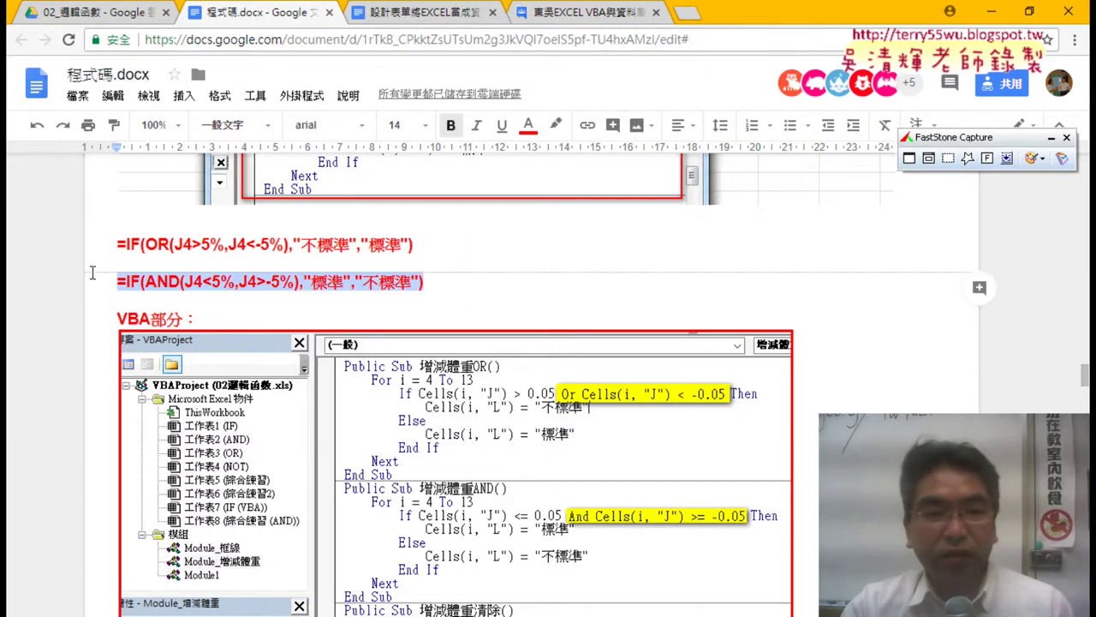
drag(415, 246, 113, 249)
Step: Scroll down to the plain-text code and select the whole 增減體重OR subroutine
scroll(279, 311, down, 2)
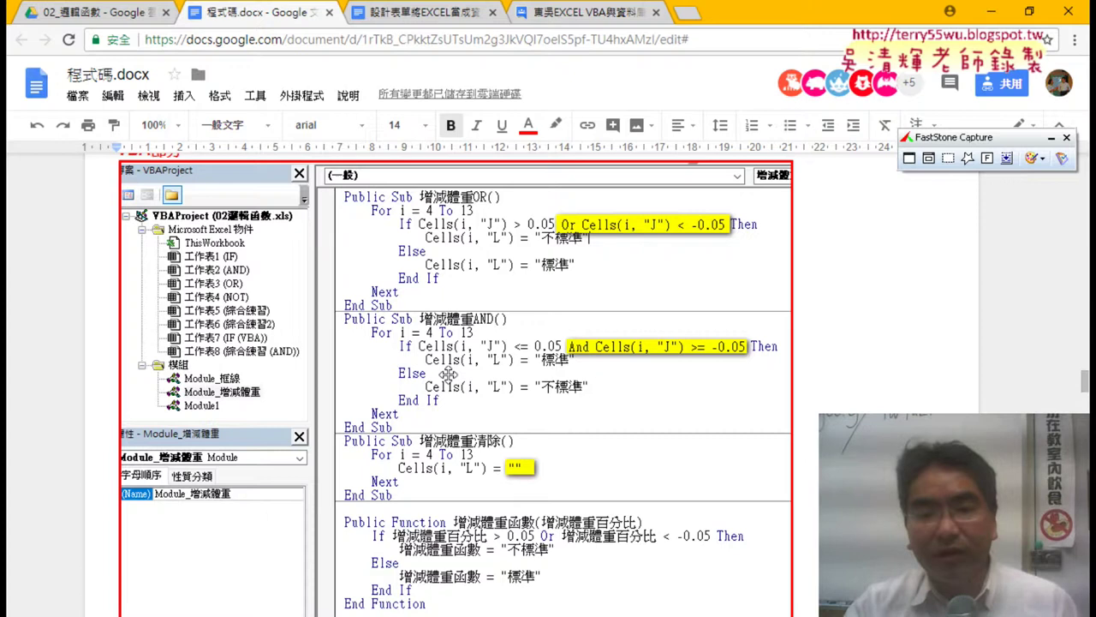
scroll(680, 517, down, 1)
scroll(680, 516, down, 1)
scroll(478, 365, down, 1)
scroll(454, 369, down, 1)
click(490, 234)
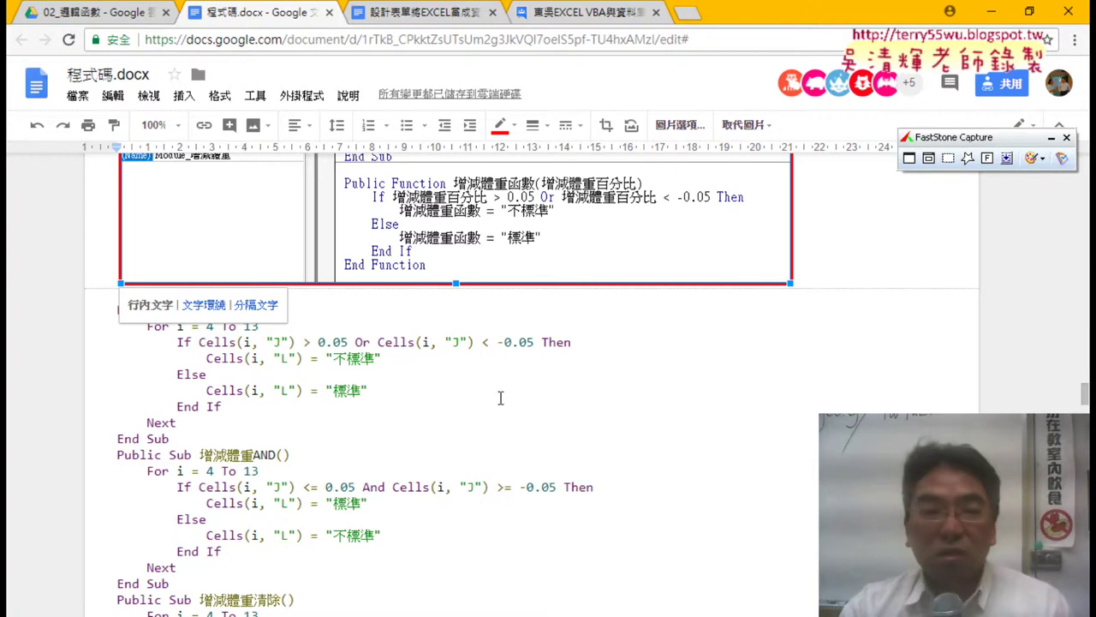
scroll(501, 394, down, 1)
click(410, 401)
drag(107, 221, 272, 349)
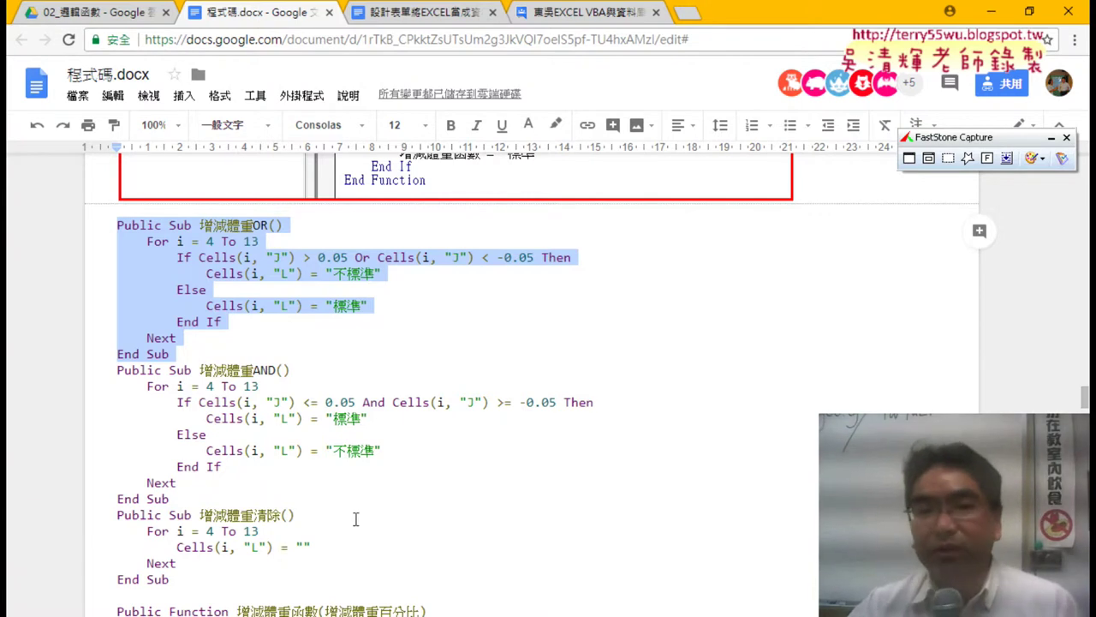
Step: Scroll the notes past the ELSEIF section down to 如何直接用VBA輸出原本寫好的公式, then return to Excel
scroll(357, 514, up, 1)
scroll(358, 506, up, 2)
scroll(363, 492, up, 1)
scroll(363, 491, up, 1)
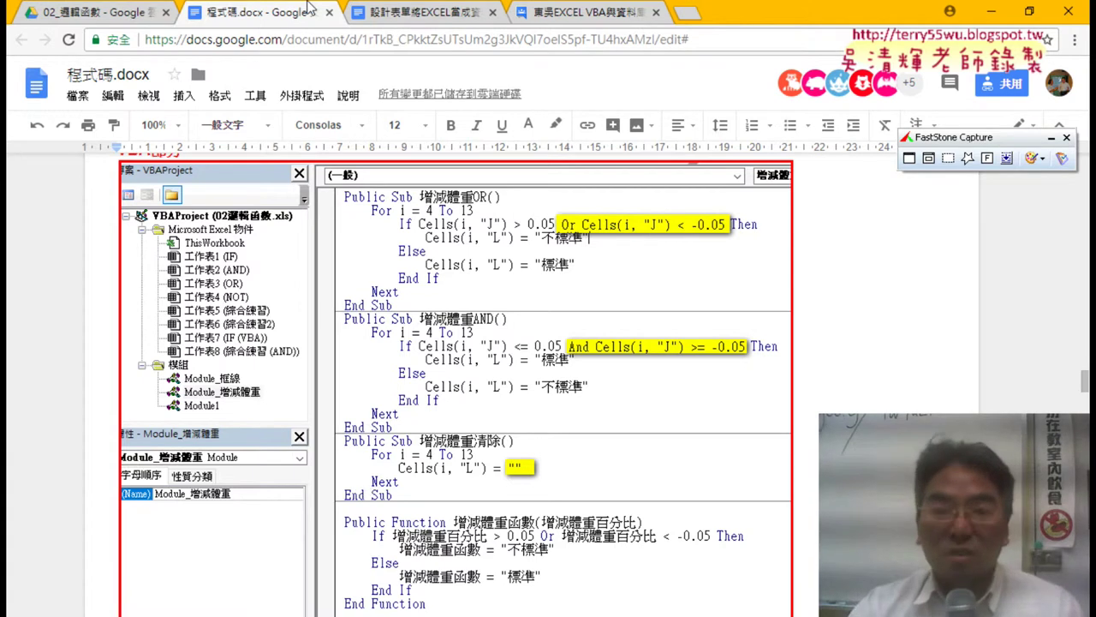
scroll(294, 293, down, 3)
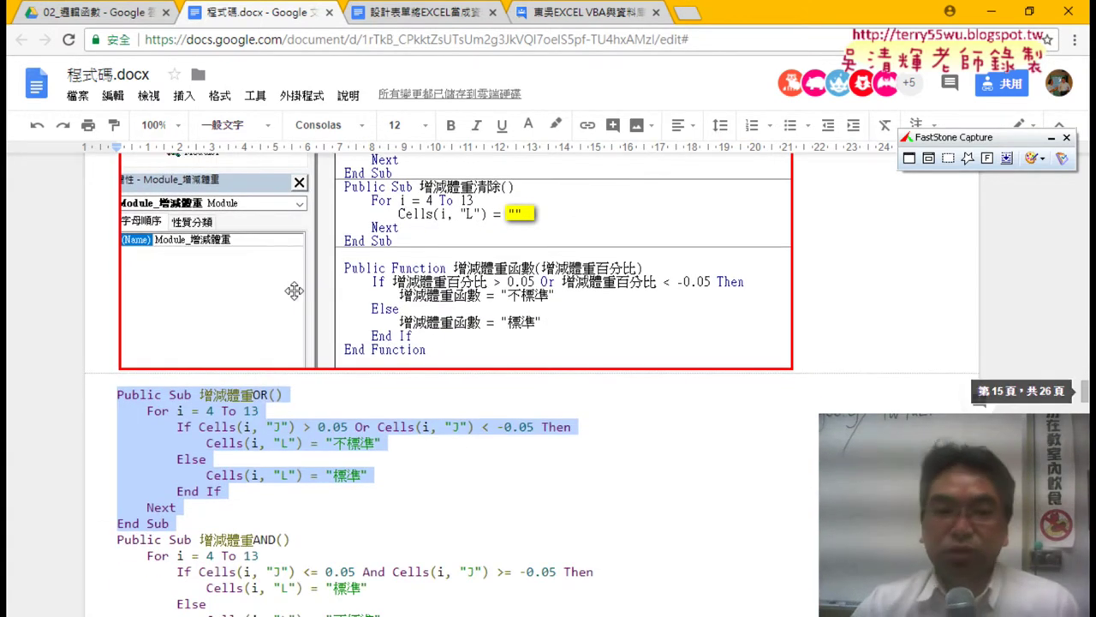
scroll(295, 292, down, 3)
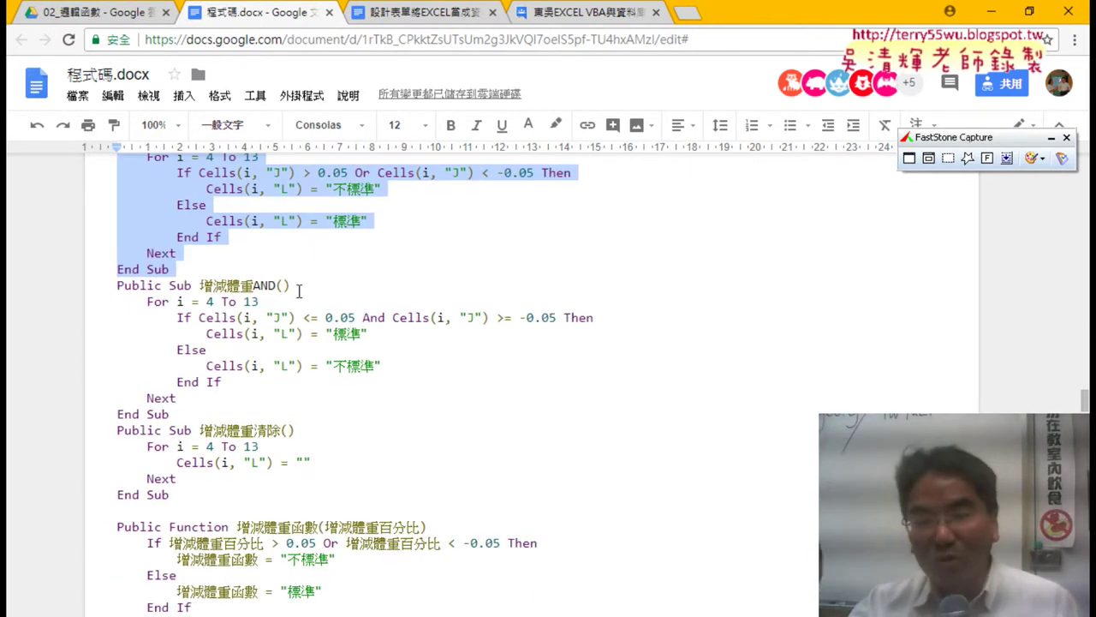
scroll(299, 291, down, 4)
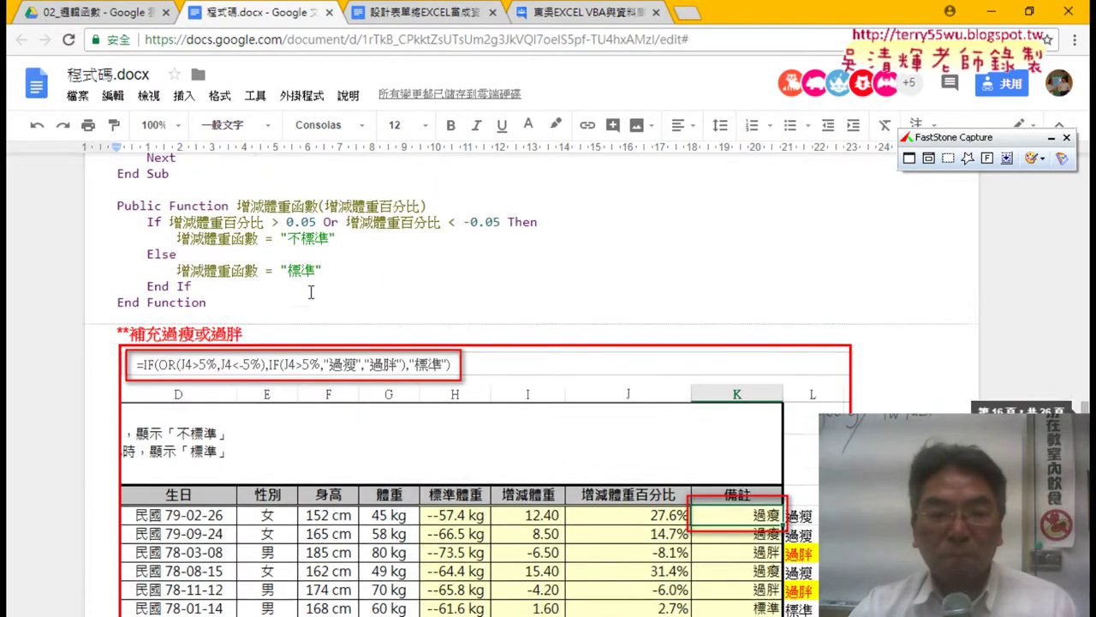
scroll(233, 310, down, 1)
scroll(365, 272, down, 1)
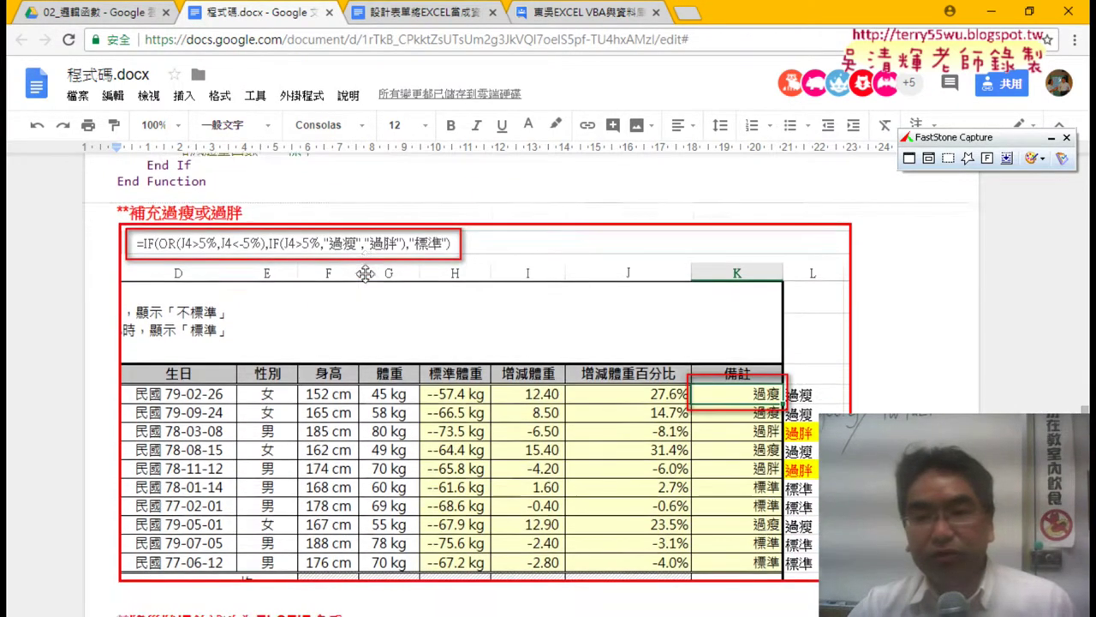
scroll(524, 298, down, 1)
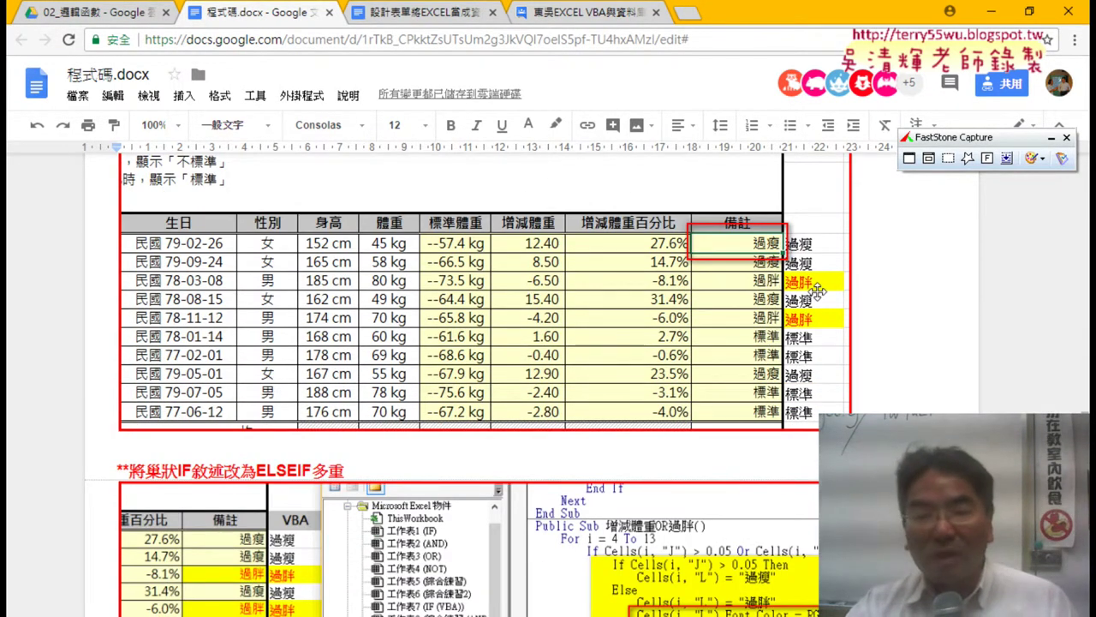
scroll(814, 283, down, 2)
scroll(815, 279, down, 2)
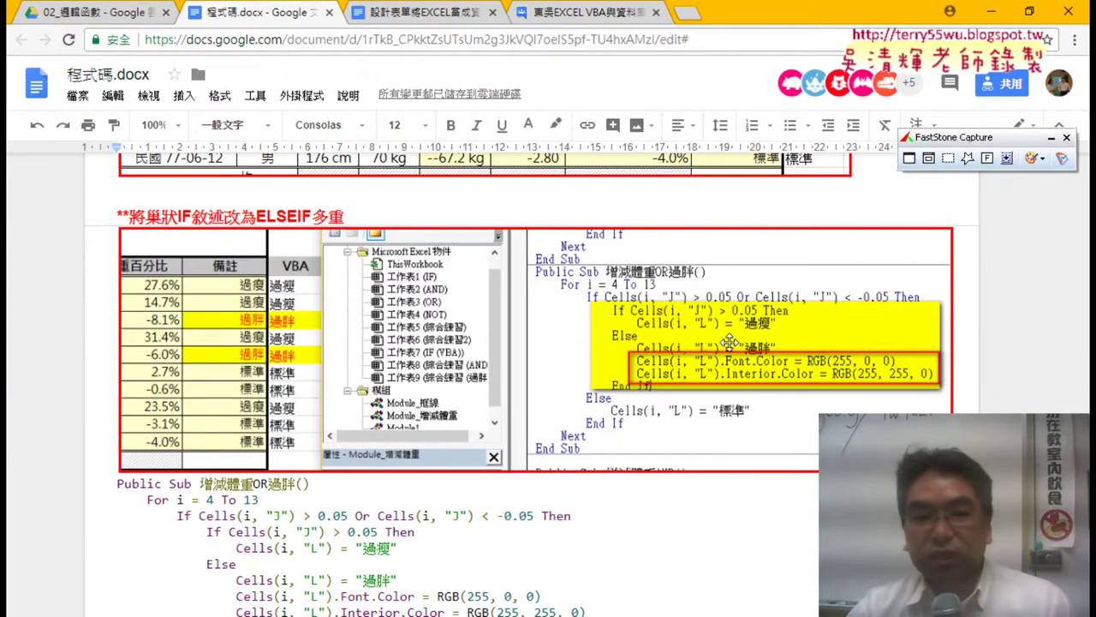
scroll(168, 549, down, 1)
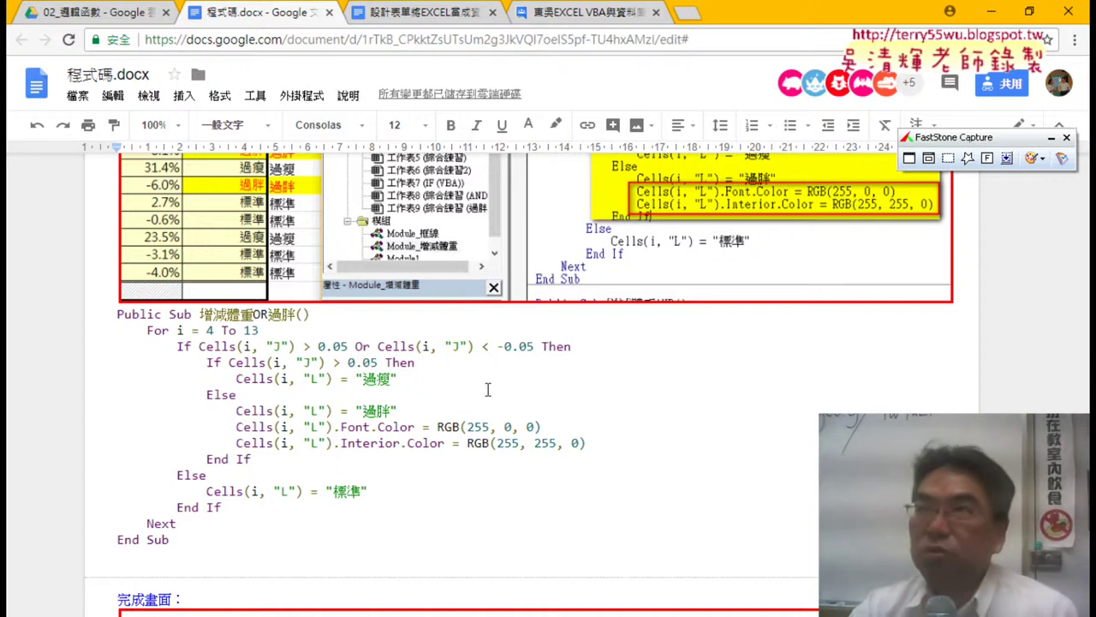
scroll(744, 410, down, 2)
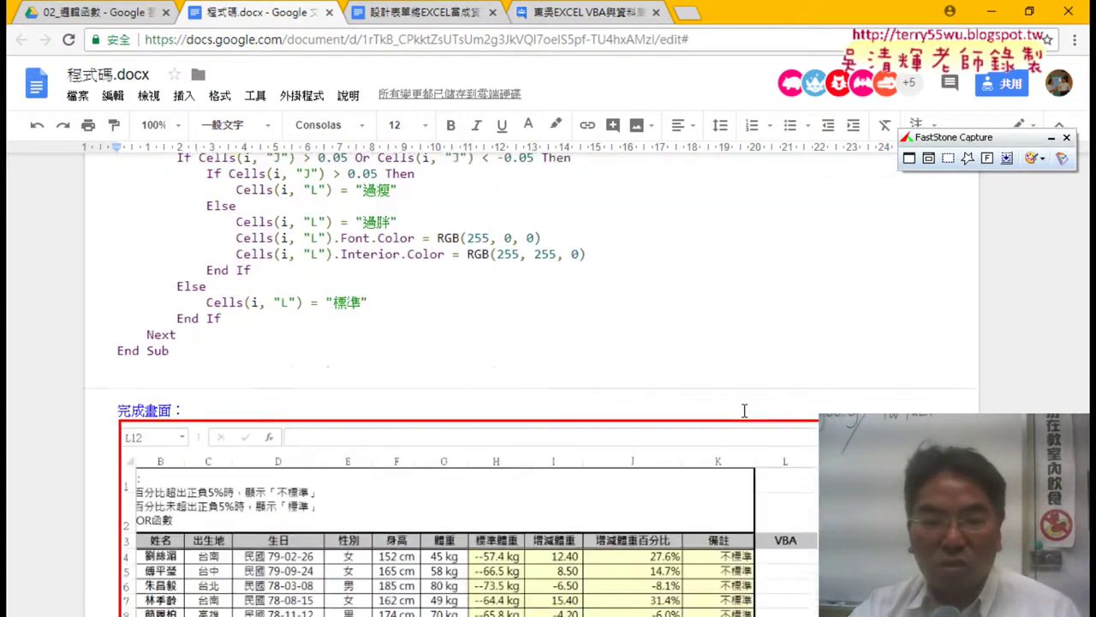
scroll(745, 410, down, 3)
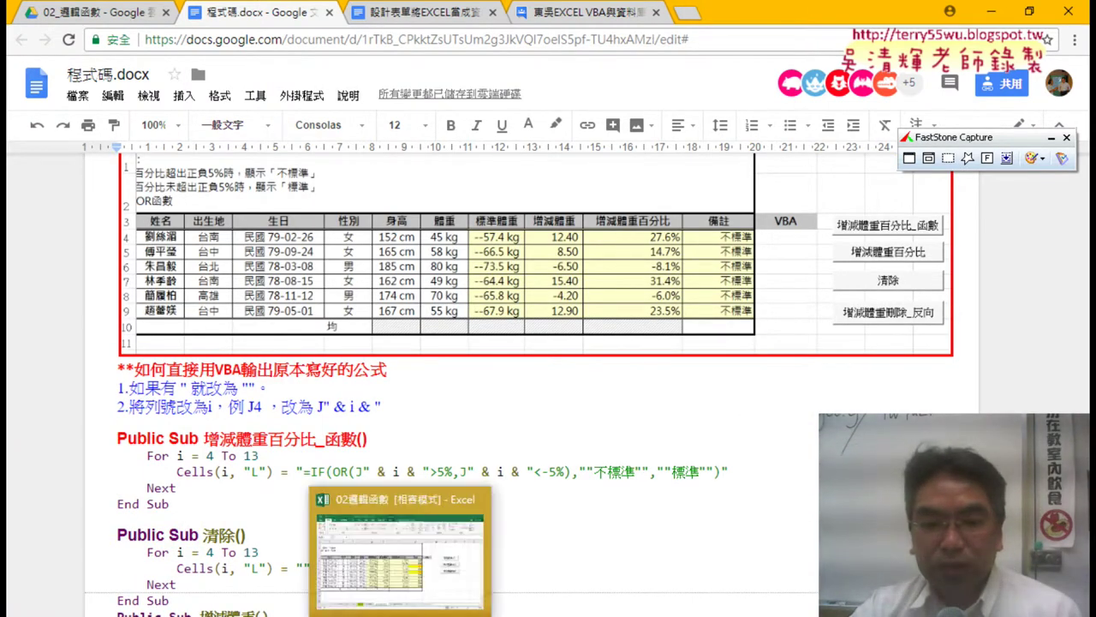
click(417, 569)
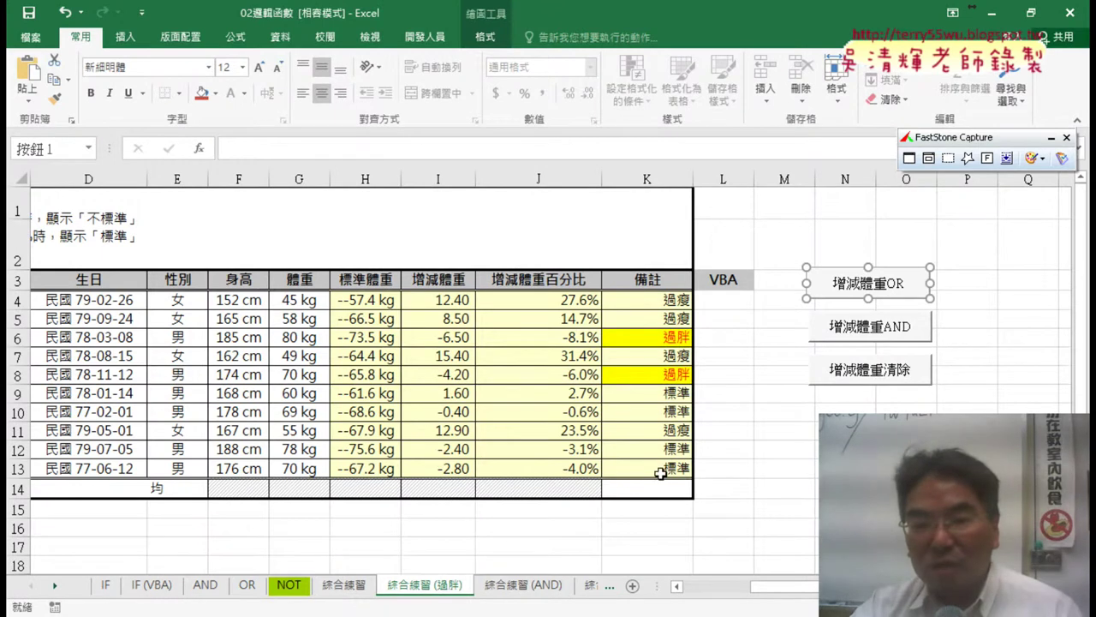
Step: Deselect the macro button and select rows 12–13, both marked 標準
click(803, 476)
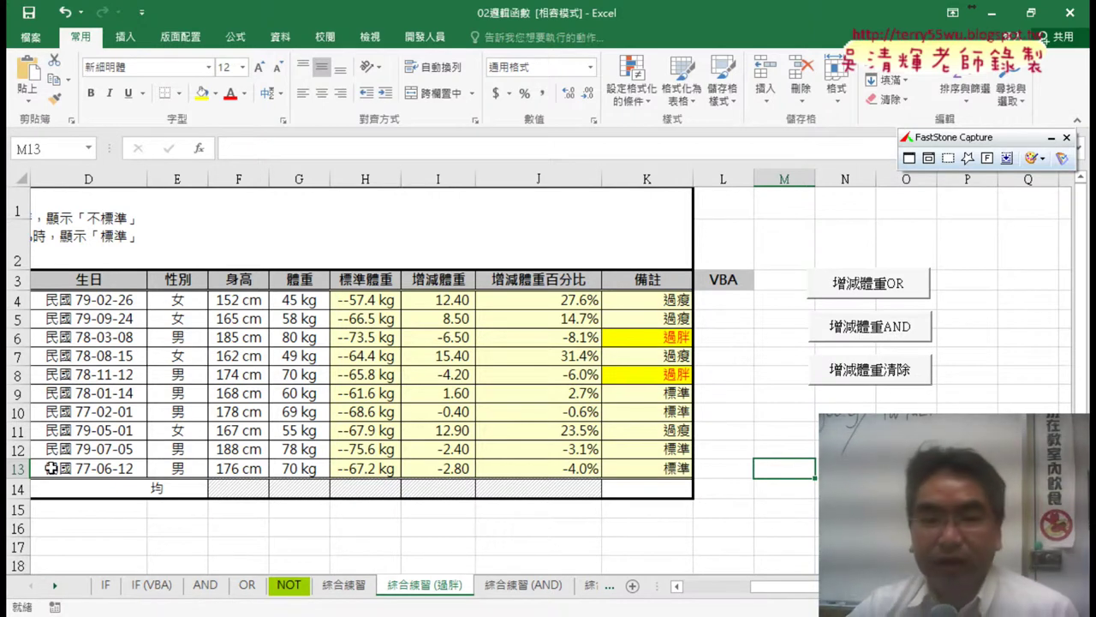
drag(17, 468, 21, 452)
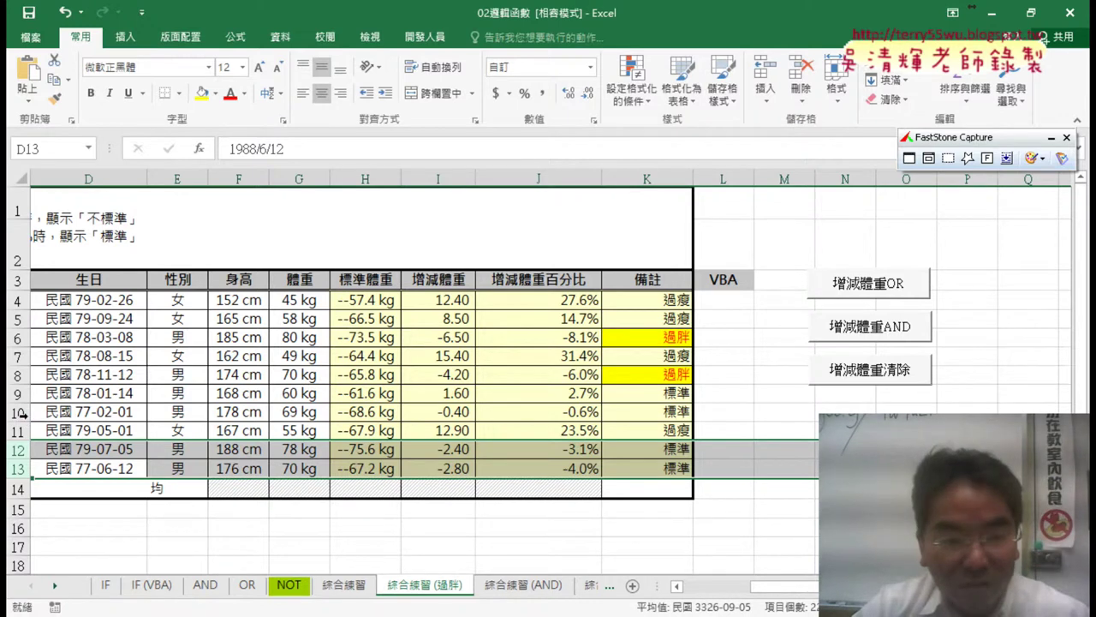
Step: Add rows 9–10 to the selection, open the row menu, and circle column K's 標準 labels
drag(20, 414, 21, 393)
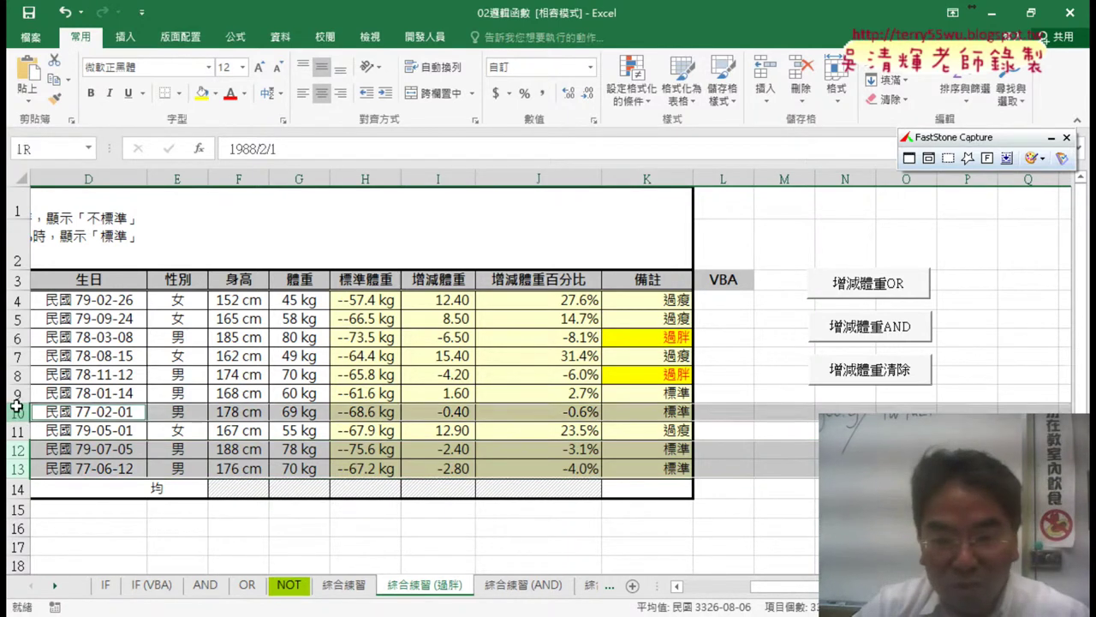
right_click(382, 417)
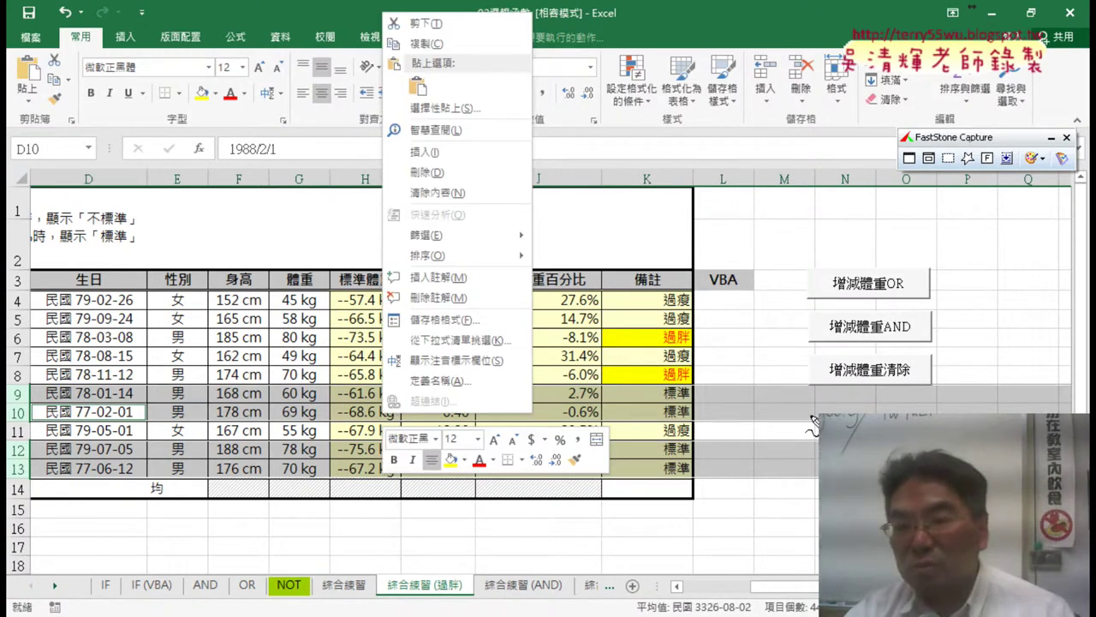
drag(809, 418, 937, 414)
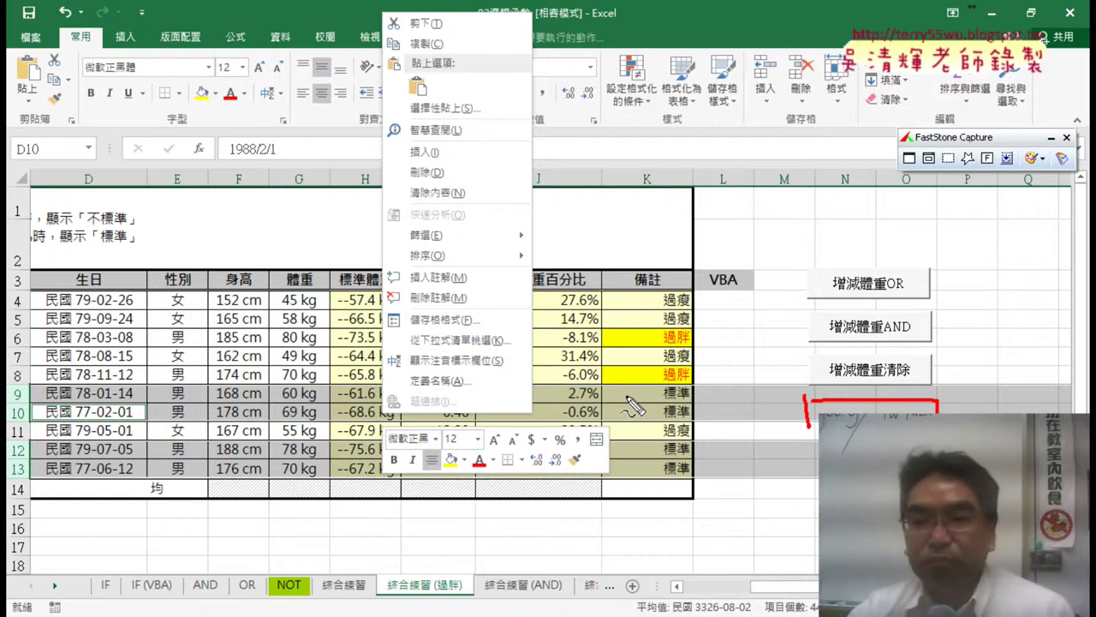
drag(655, 171, 678, 179)
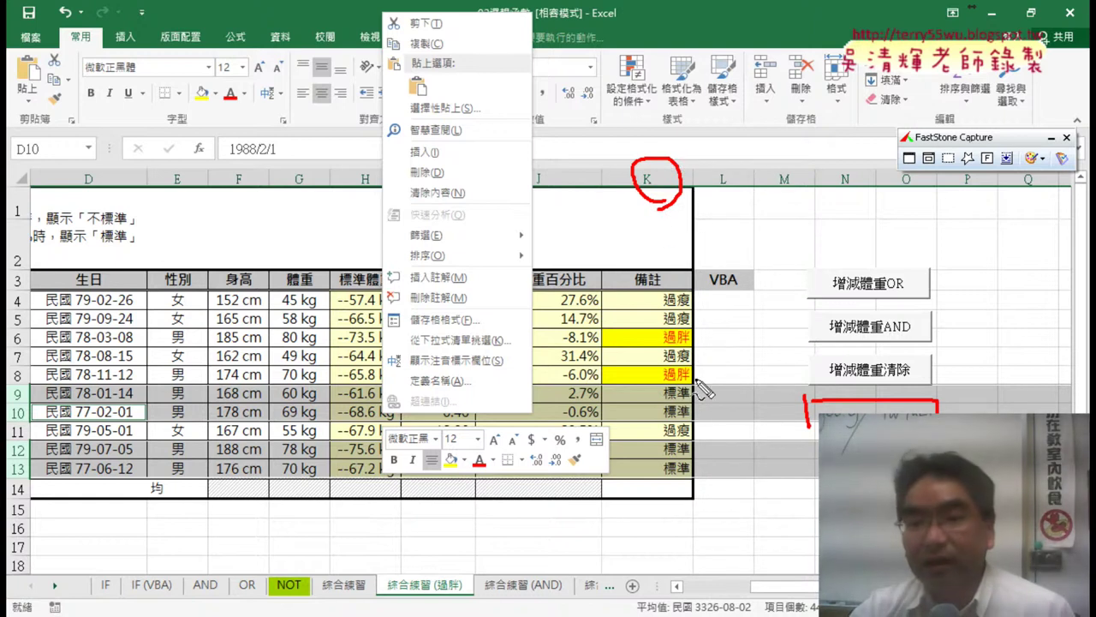
drag(664, 454, 694, 466)
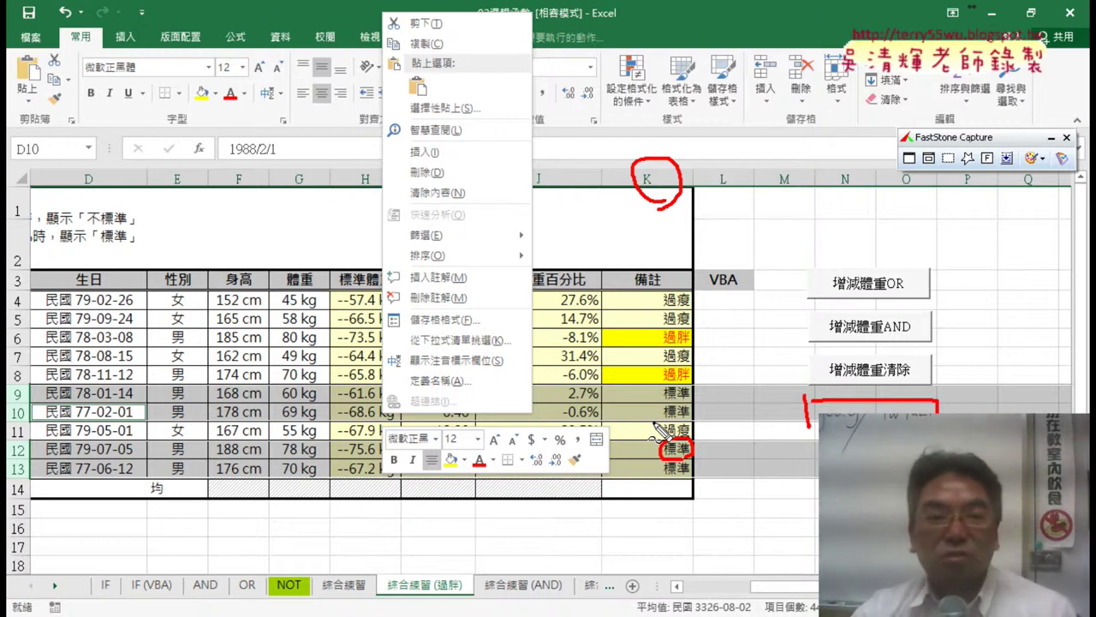
Step: Annotate rows 4–13 and column K to sketch the deletion loop, then close the row menu
drag(32, 292, 34, 322)
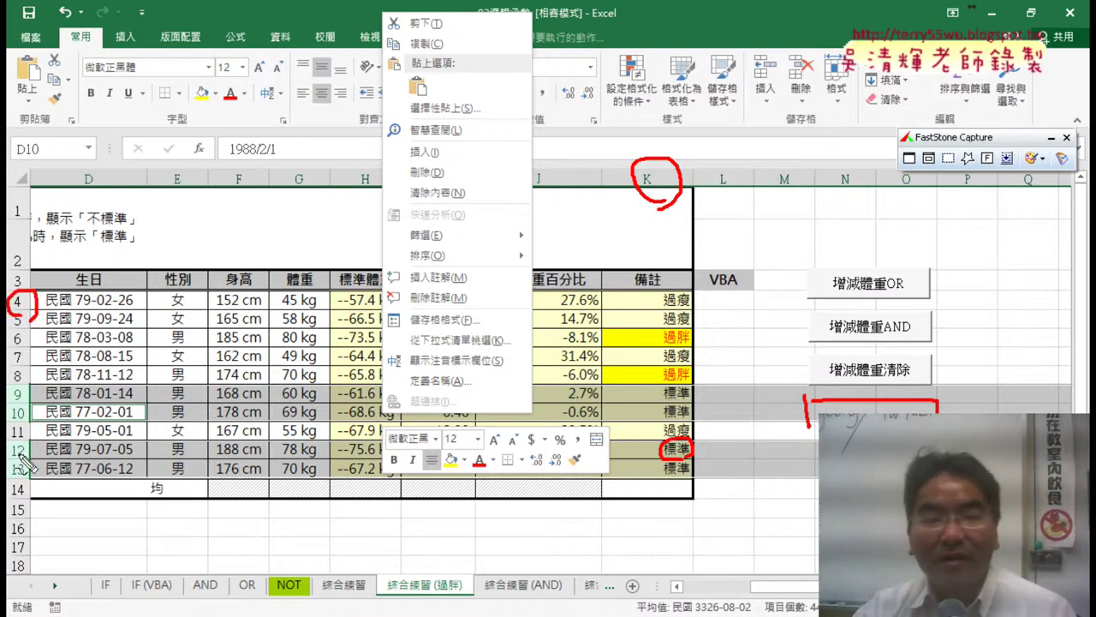
drag(22, 461, 24, 479)
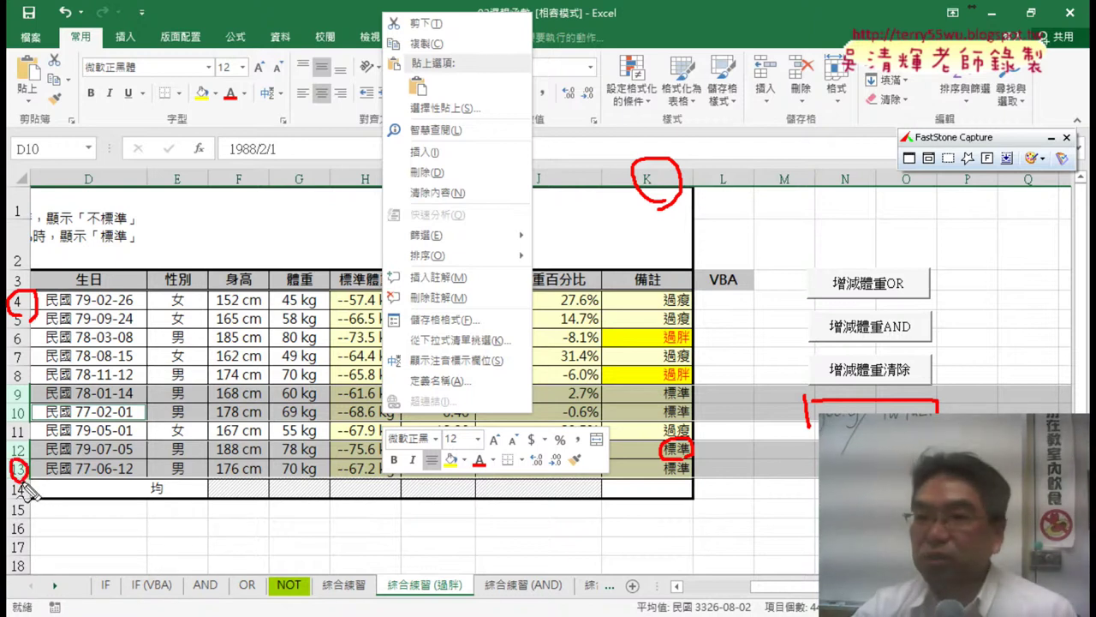
mouse_move(584, 152)
mouse_down()
mouse_move(595, 149)
mouse_move(592, 184)
mouse_move(616, 196)
mouse_up()
mouse_move(621, 143)
mouse_down()
mouse_move(618, 163)
mouse_move(662, 159)
mouse_up()
drag(677, 139, 677, 161)
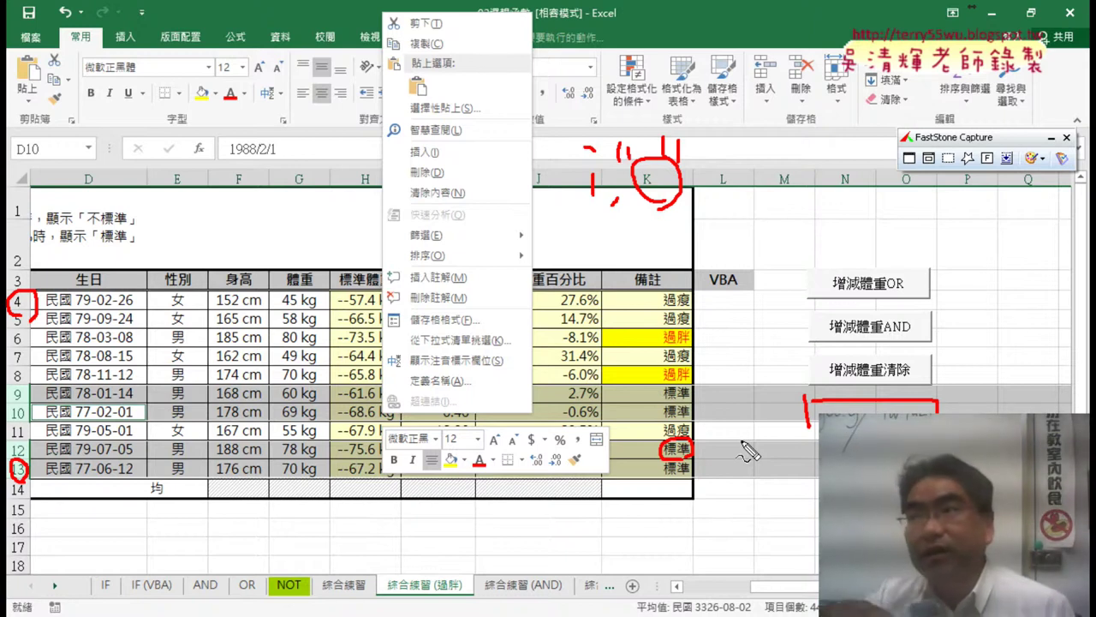
drag(750, 416, 751, 490)
mouse_move(751, 437)
mouse_down()
mouse_move(781, 481)
mouse_move(804, 462)
mouse_move(819, 480)
mouse_up()
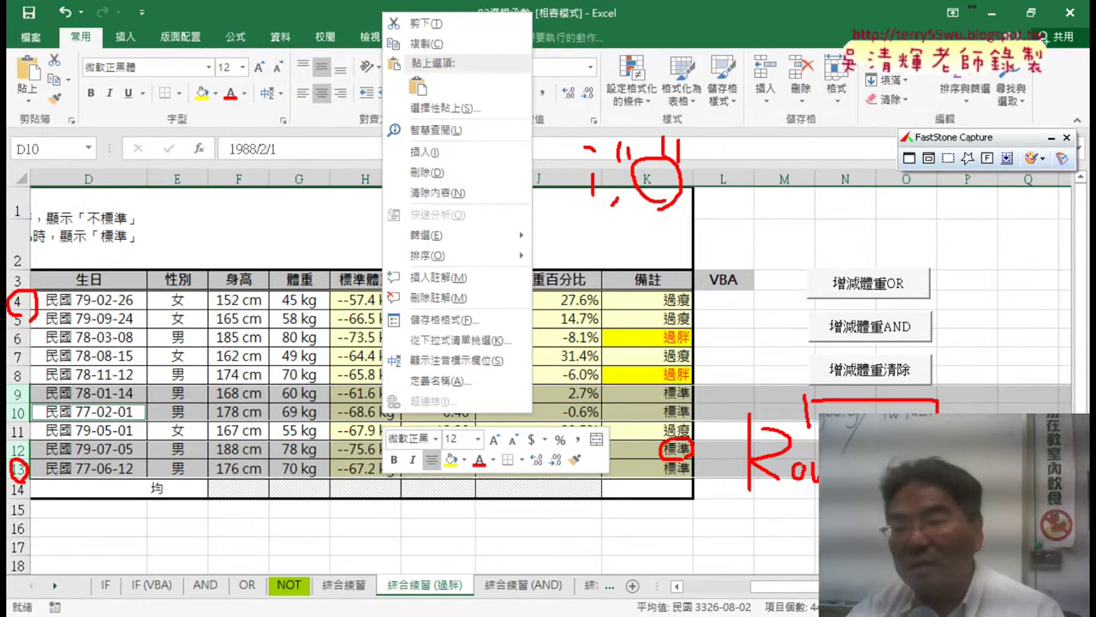
drag(591, 212, 610, 220)
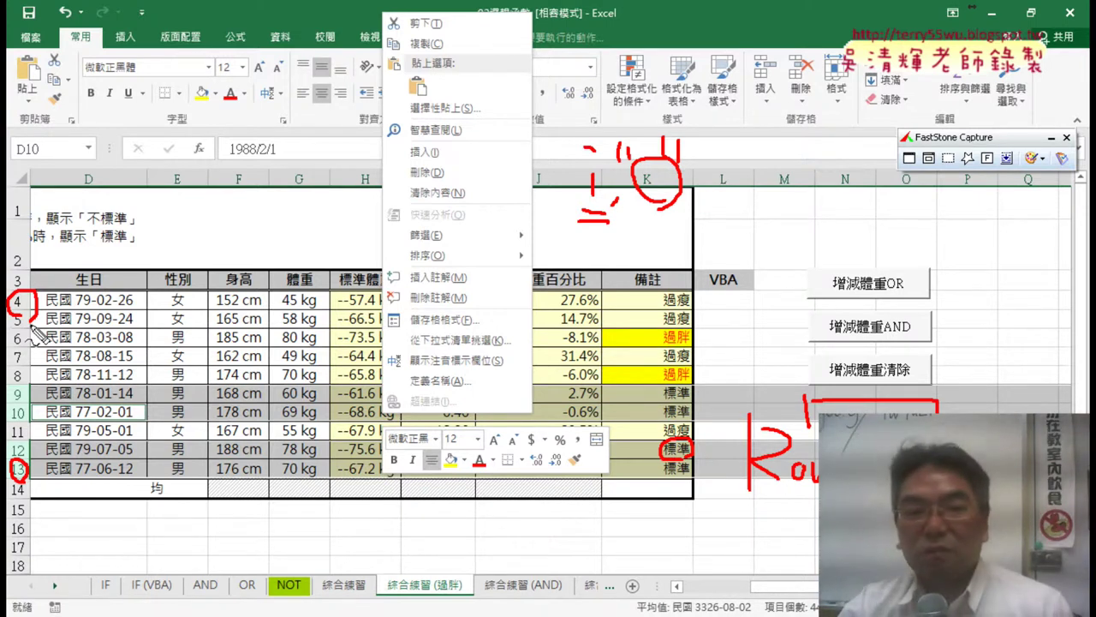
drag(34, 319, 66, 385)
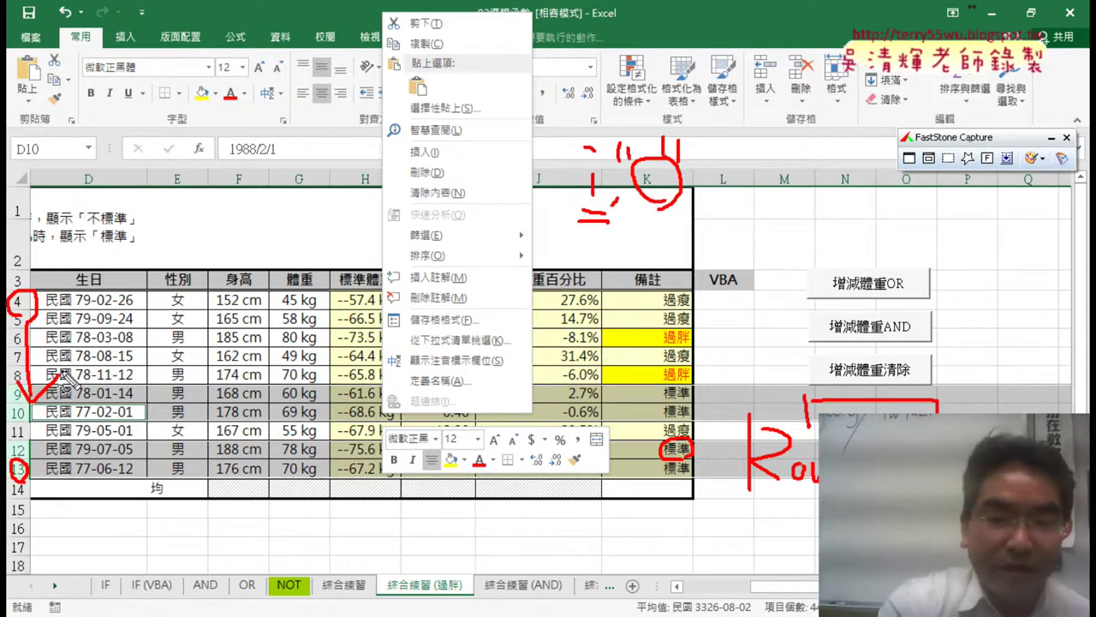
key(Escape)
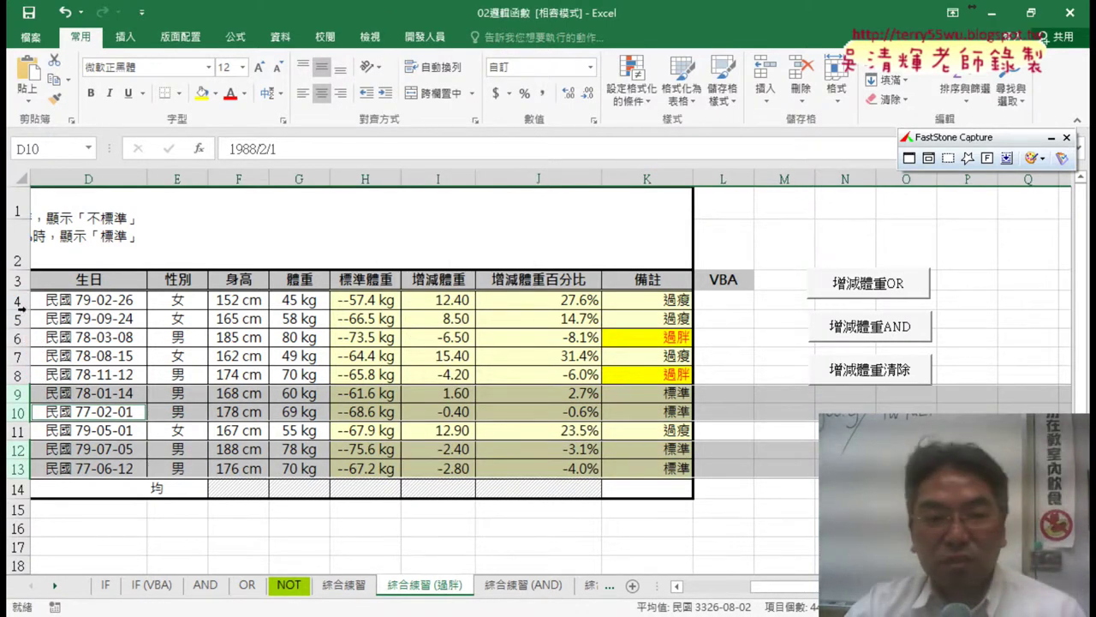
click(69, 300)
click(81, 323)
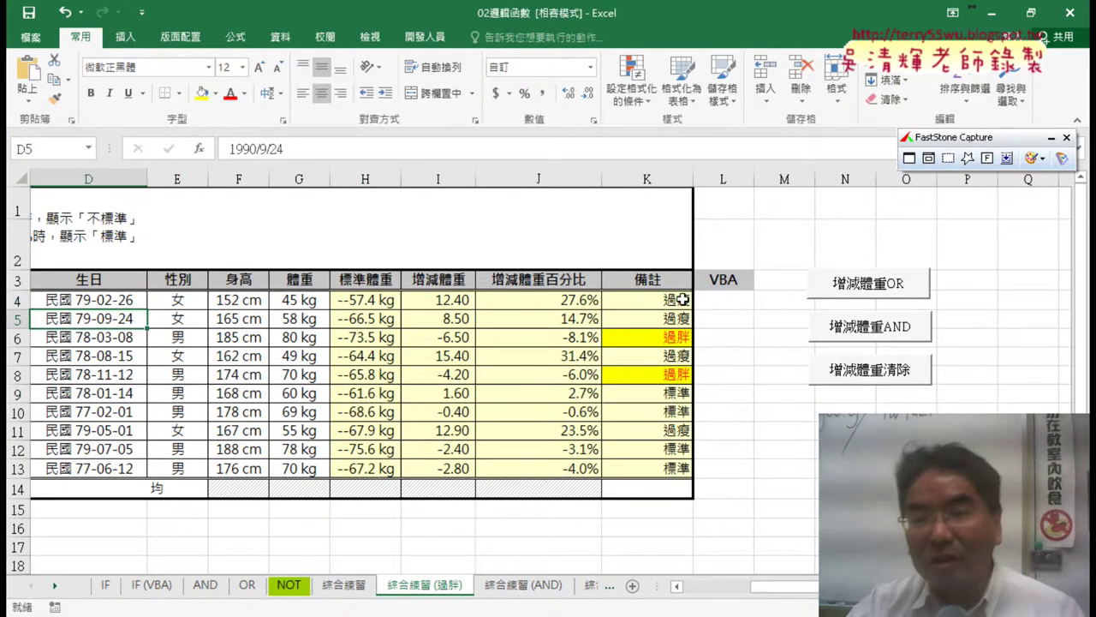
click(657, 319)
click(677, 338)
click(677, 356)
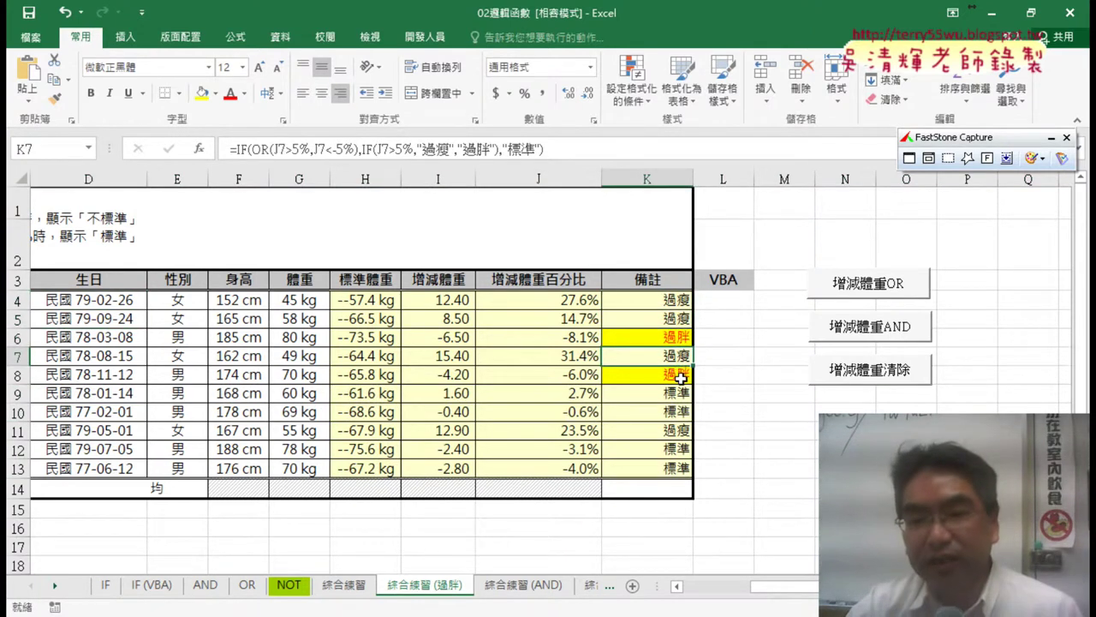
click(676, 374)
click(680, 392)
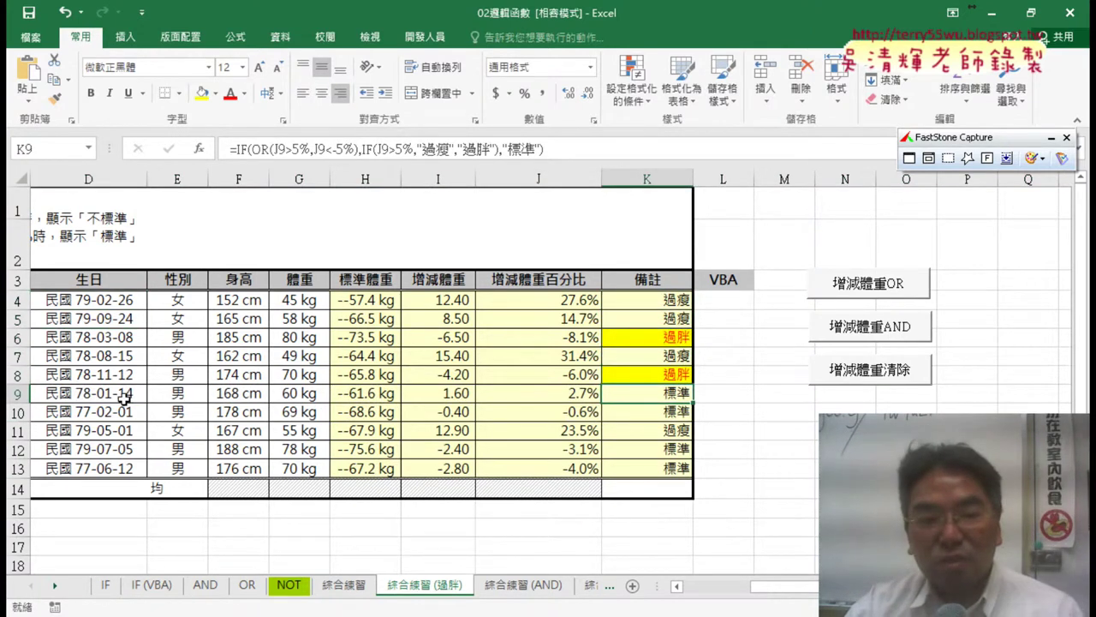
click(17, 393)
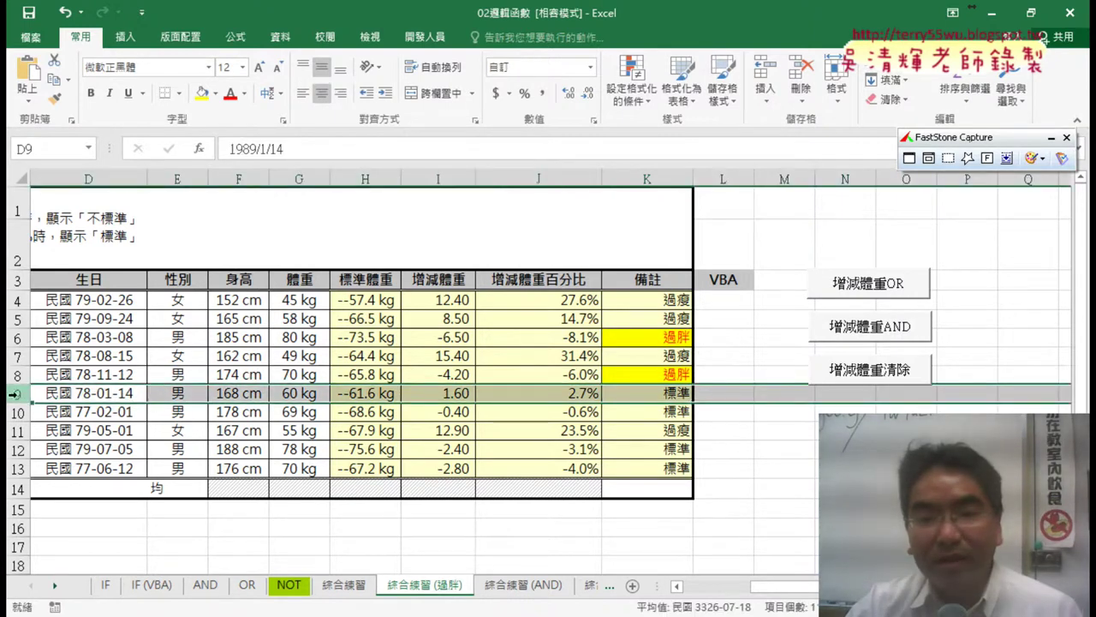
right_click(339, 405)
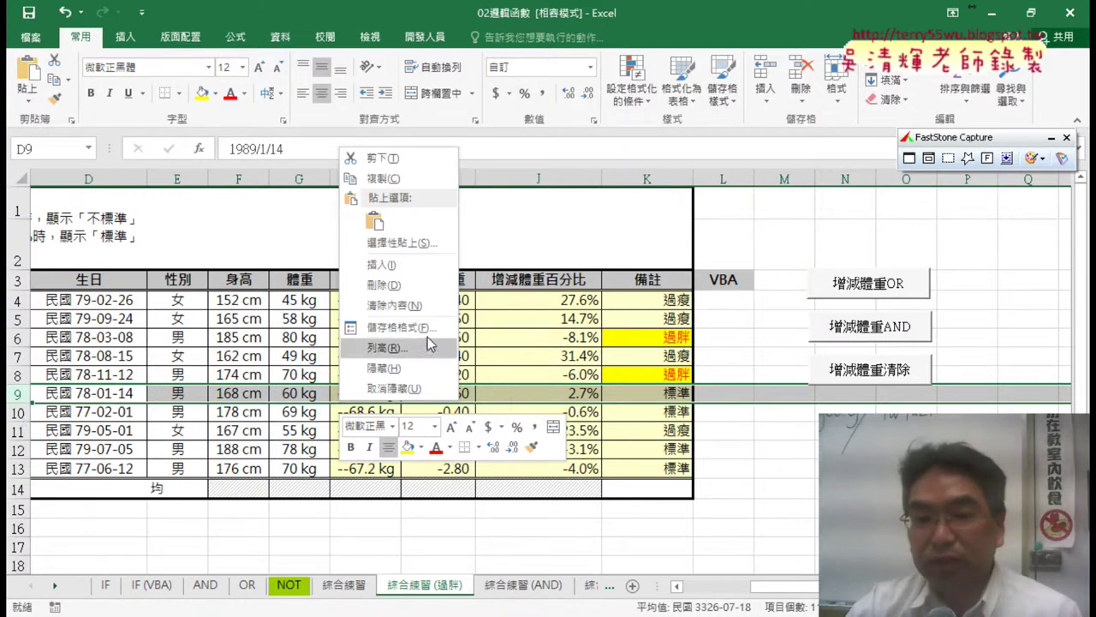
click(415, 291)
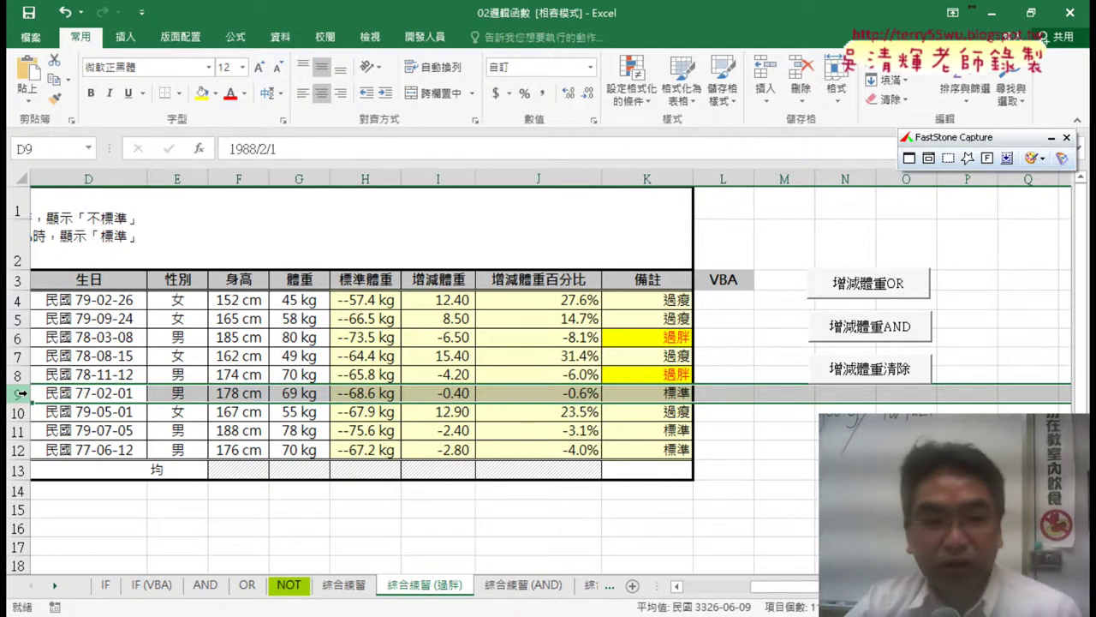
click(28, 412)
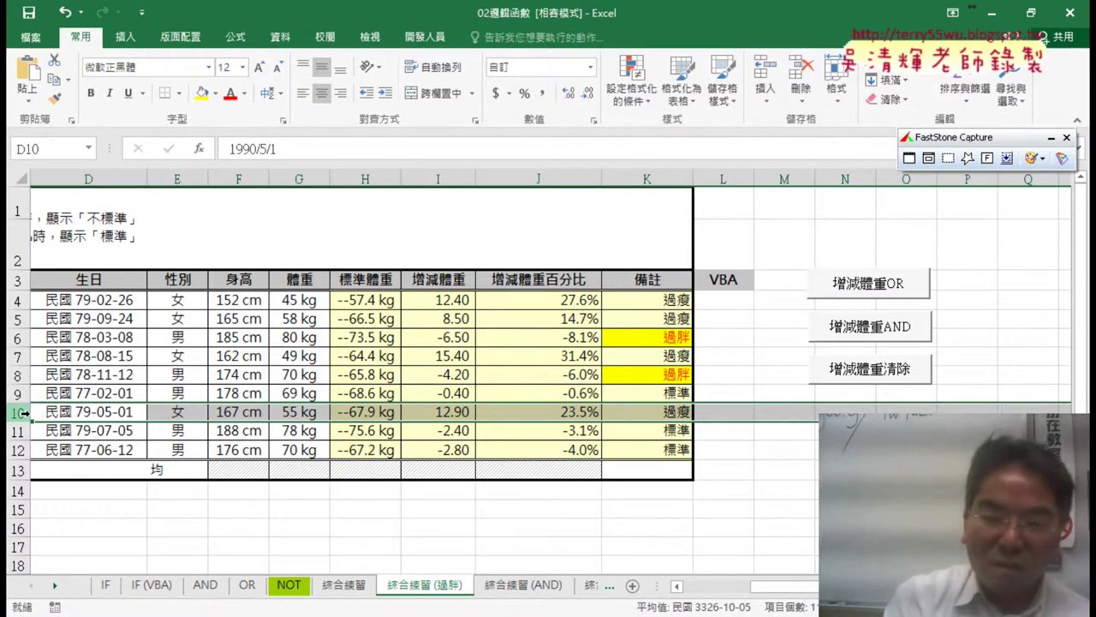
key(ctrl+z)
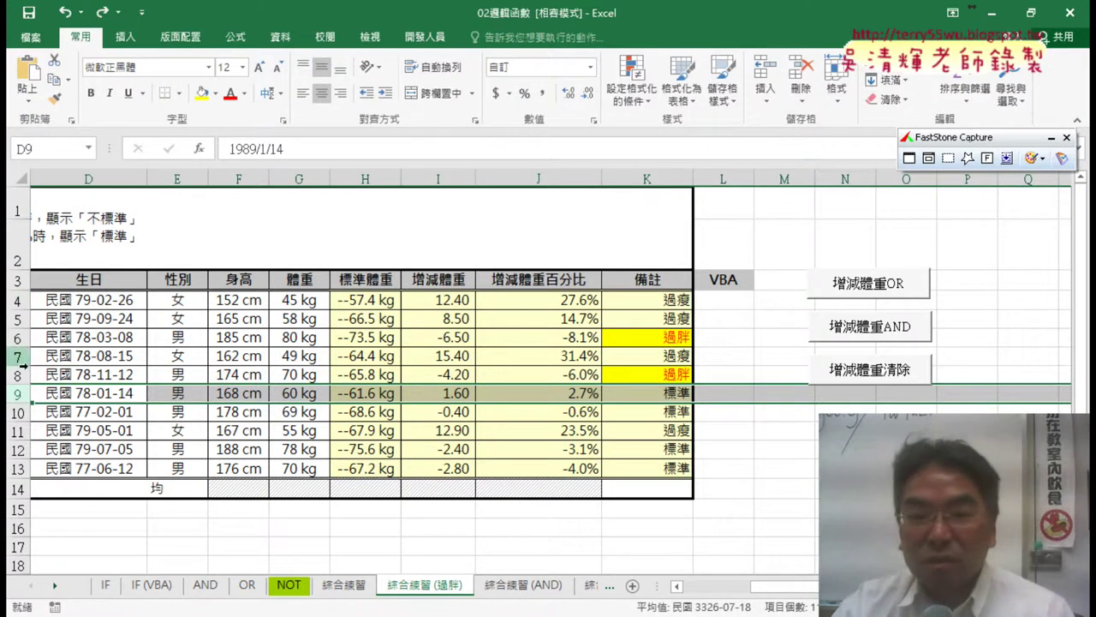
Step: Delete rows 13, 12 and 10 (records 77-06-12, 79-07-05, 77-02-01), then select row 9
click(8, 469)
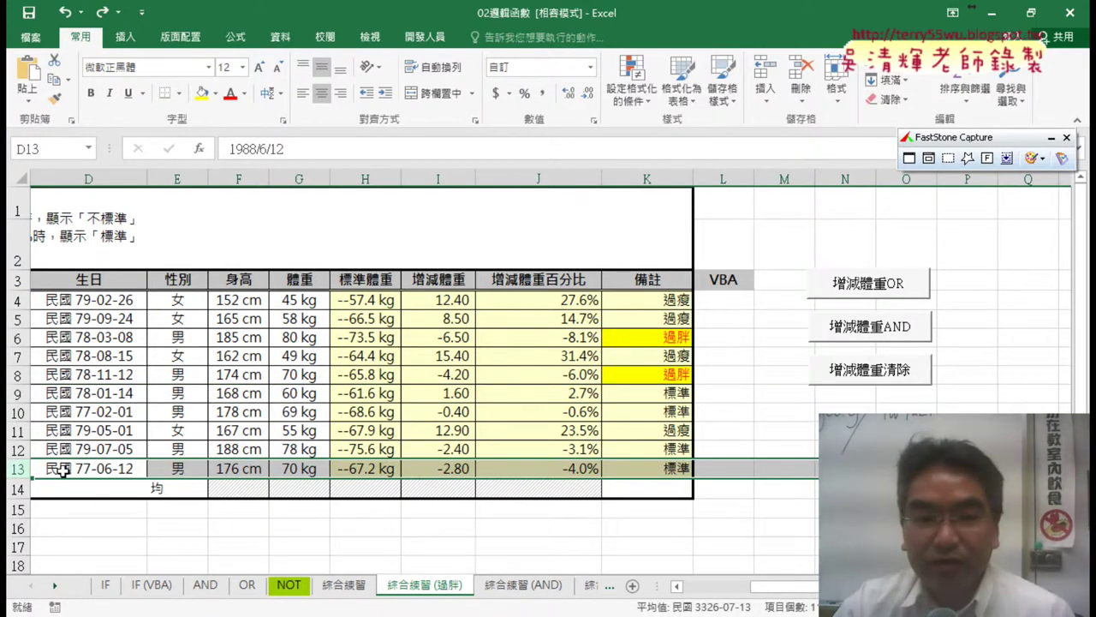
right_click(64, 476)
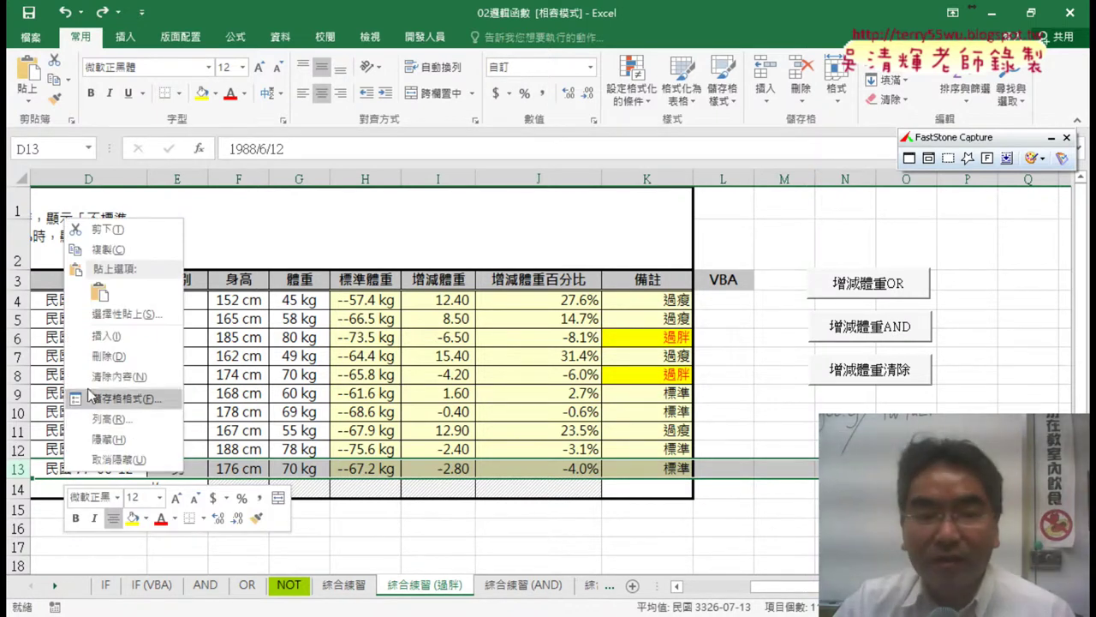
click(111, 358)
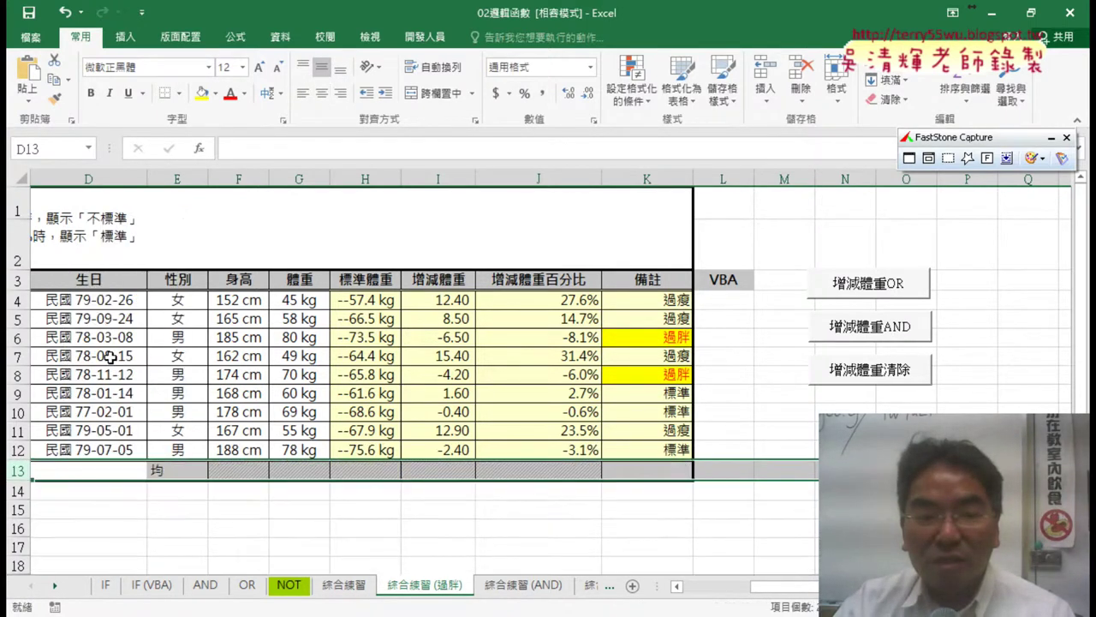
click(19, 450)
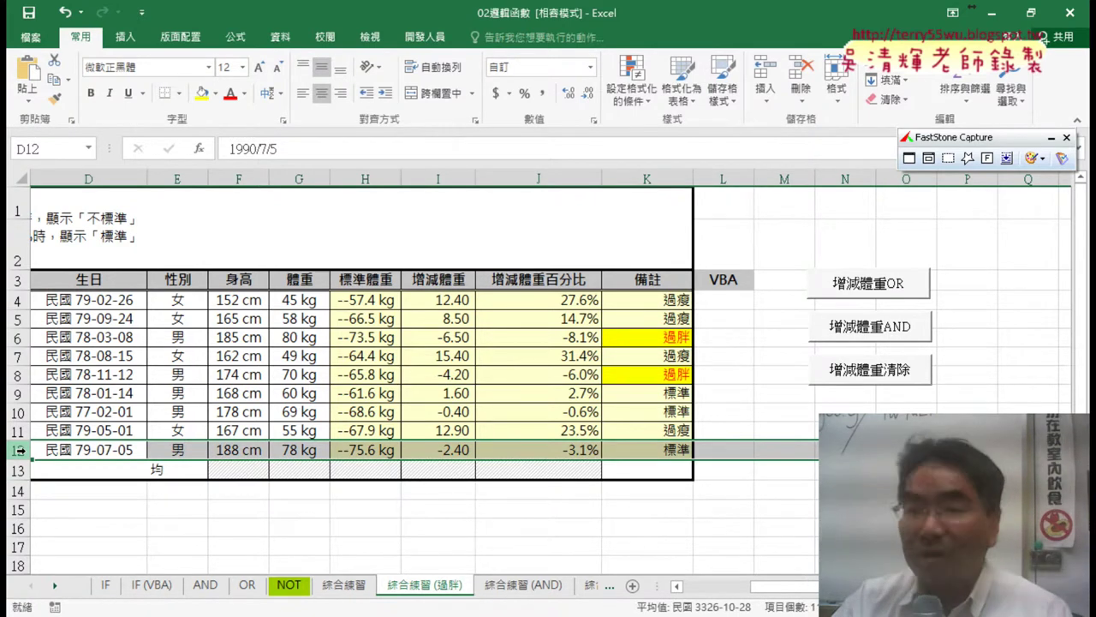
right_click(102, 451)
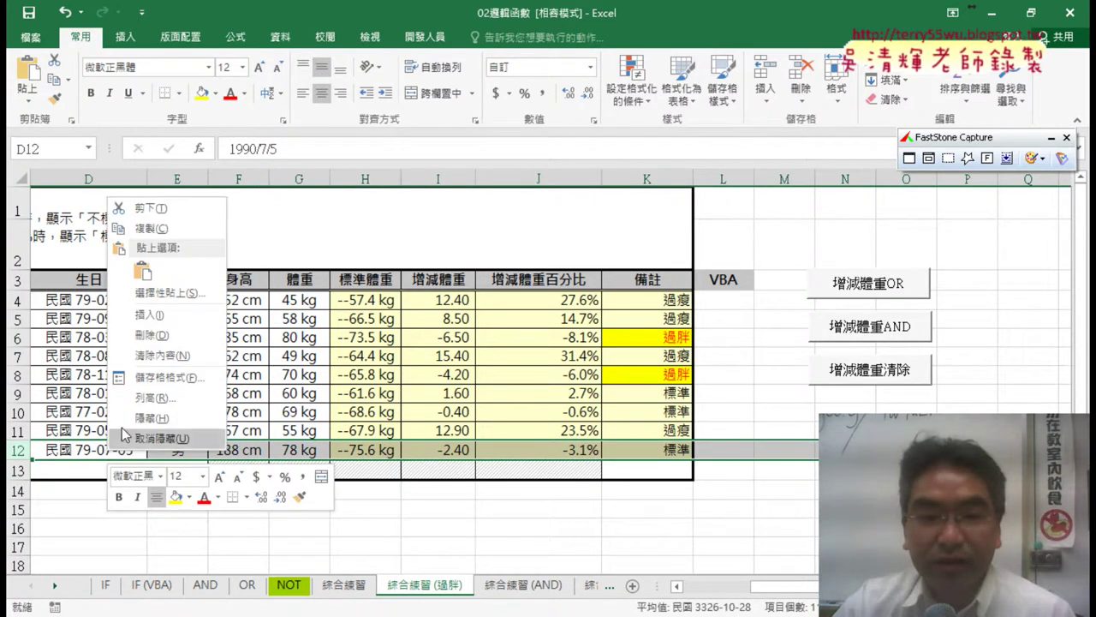
click(148, 336)
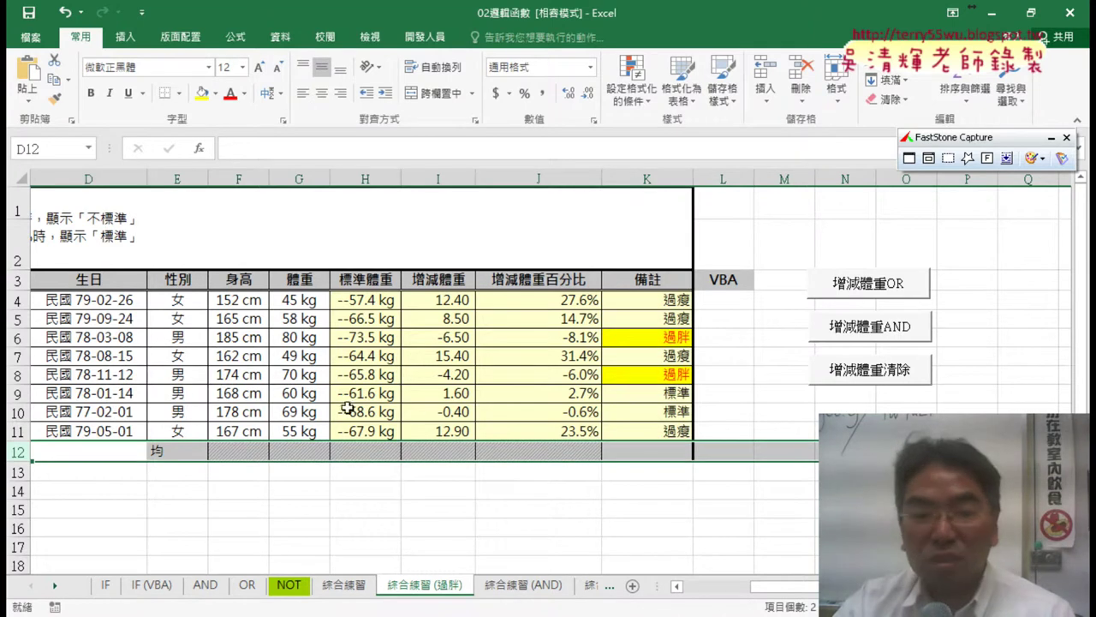
click(17, 412)
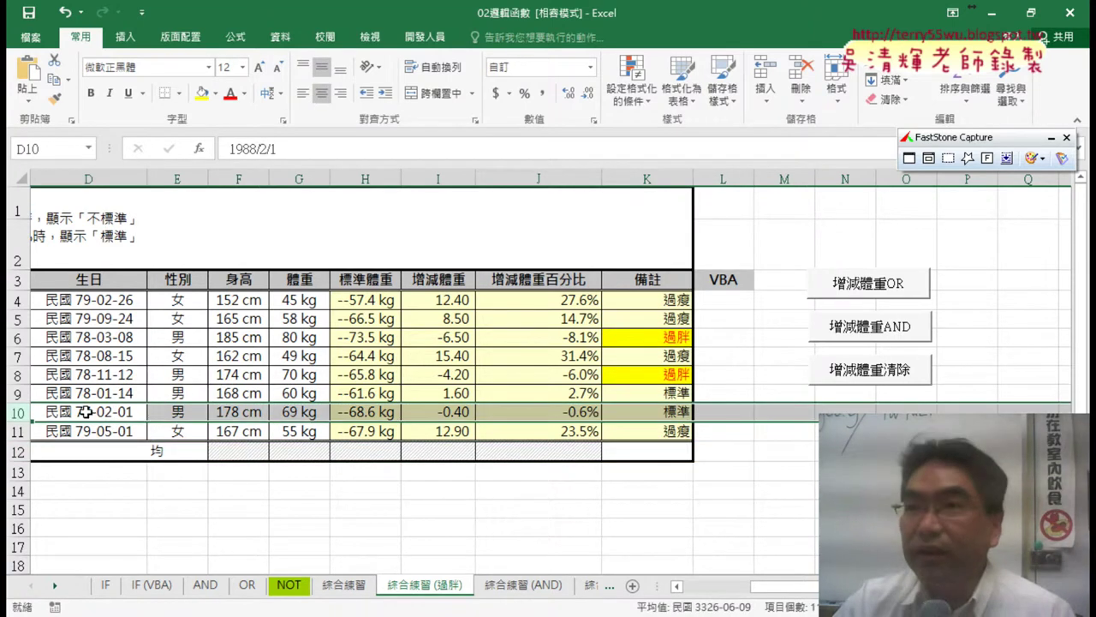
right_click(89, 418)
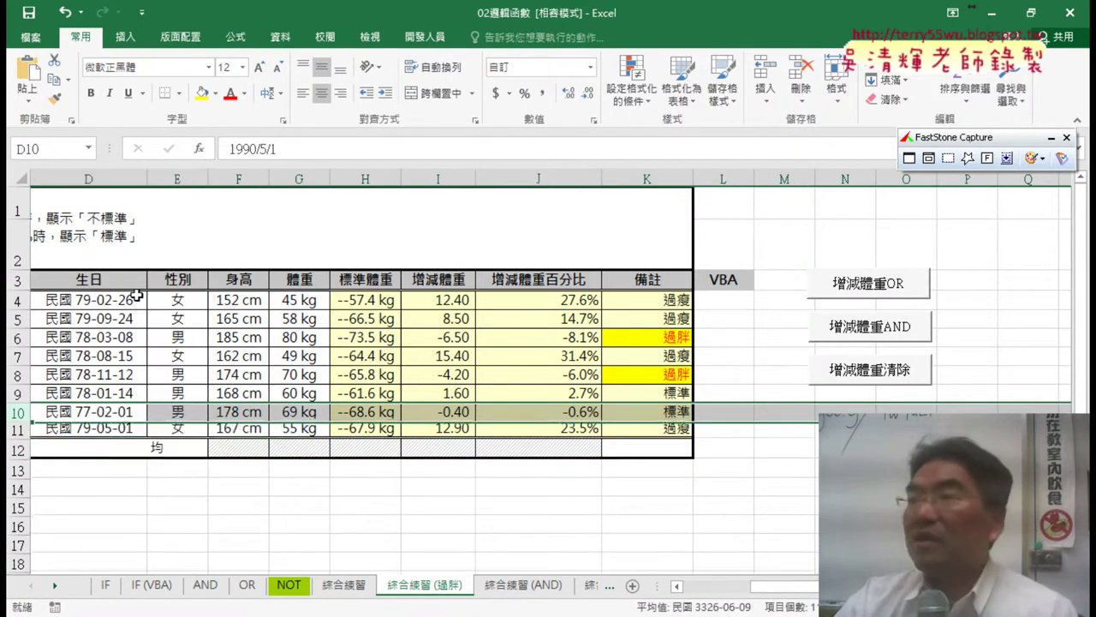
click(131, 296)
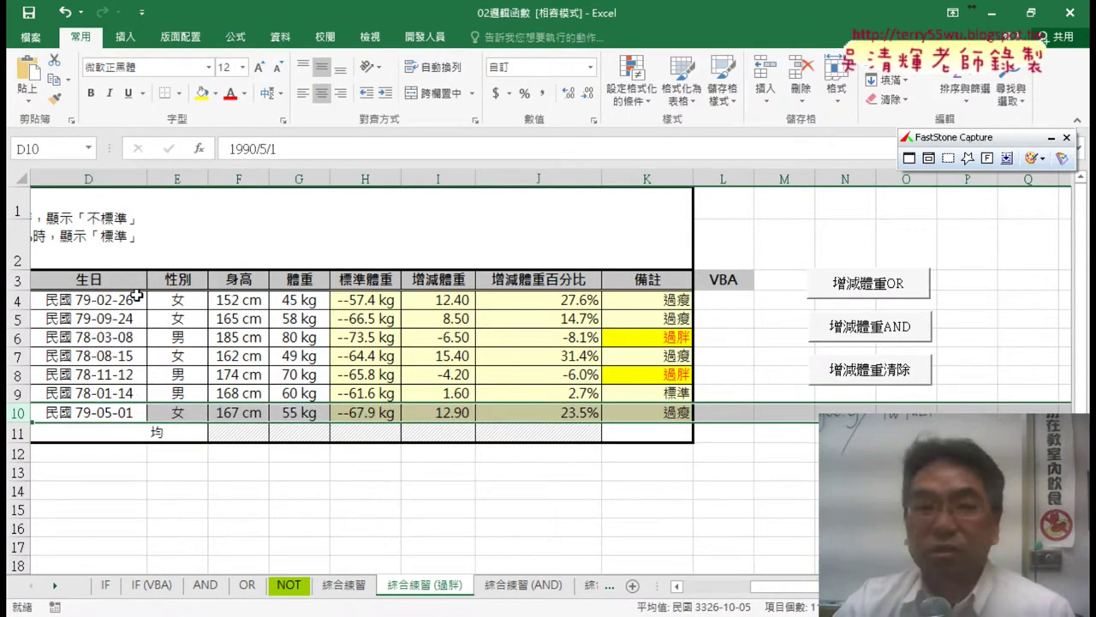
click(17, 393)
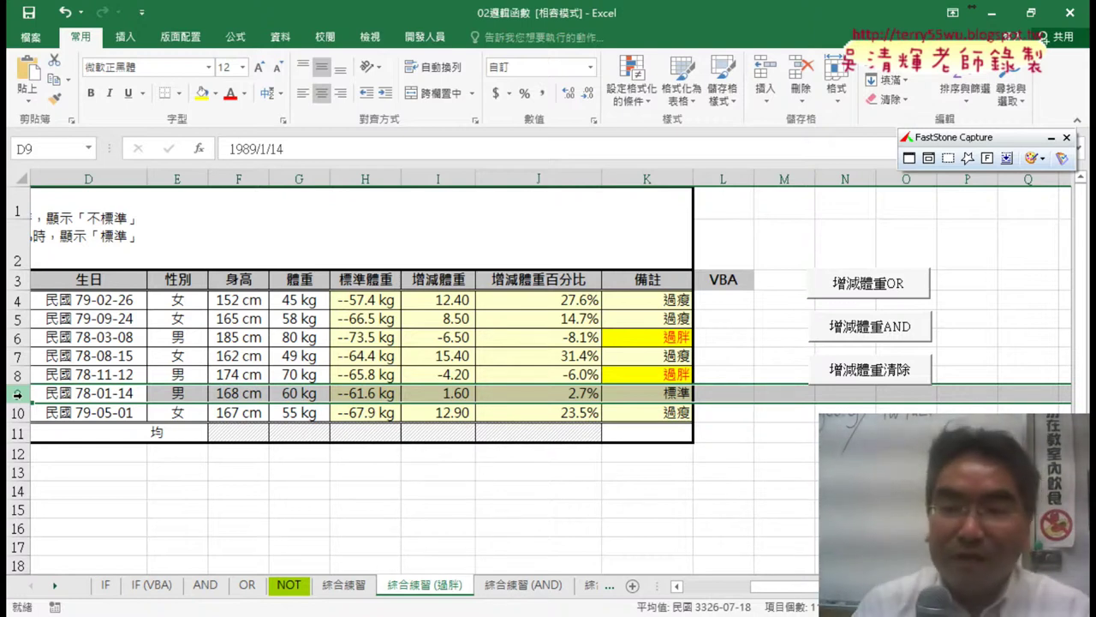
Step: Undo the three row deletions, check the K10 and K13 label formulas, and duplicate the sheet
key(ctrl+z)
key(ctrl+z)
key(ctrl+z)
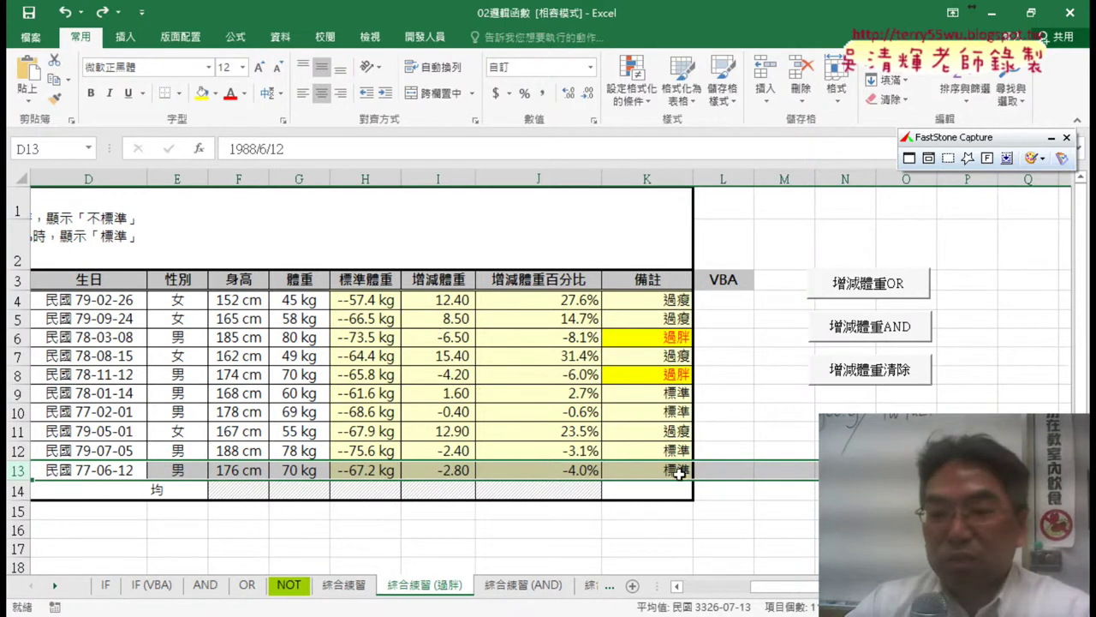
click(677, 447)
click(677, 413)
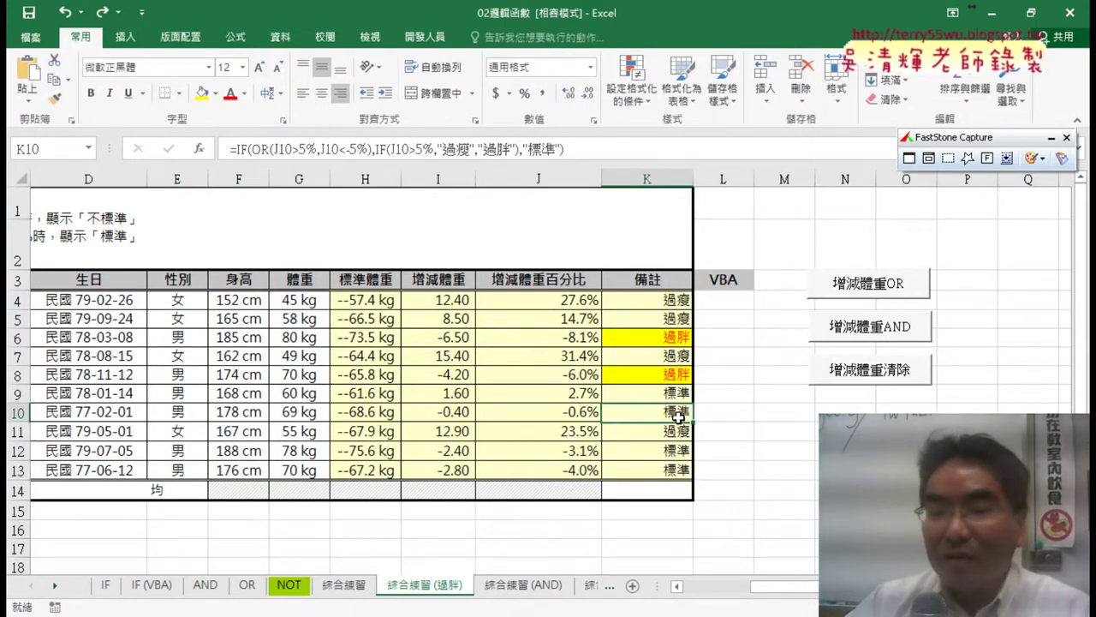
click(672, 469)
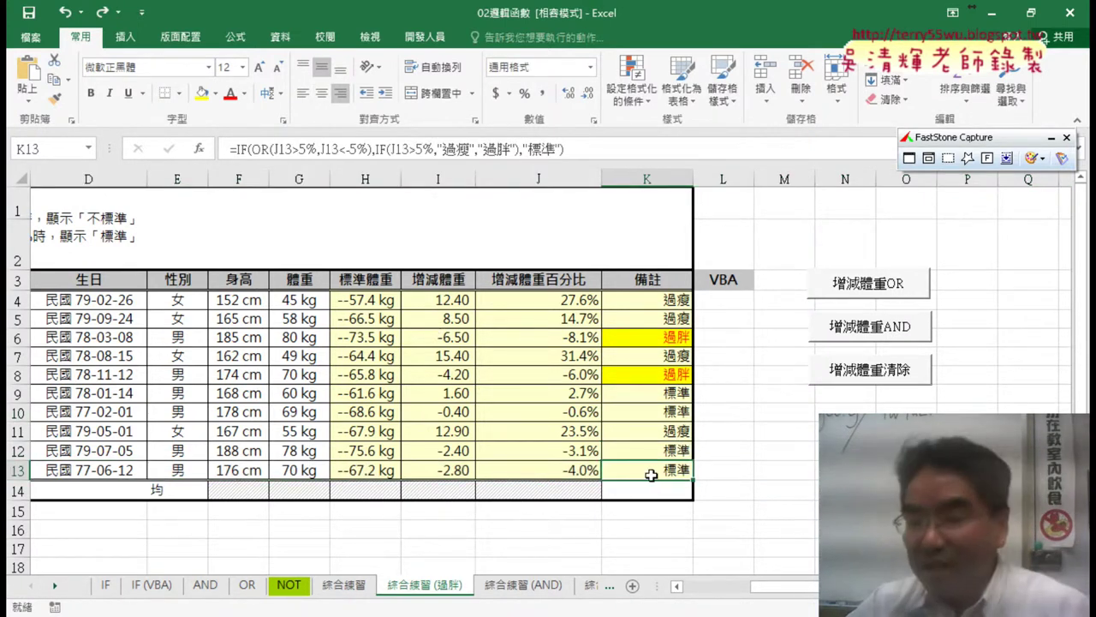
drag(477, 580, 490, 580)
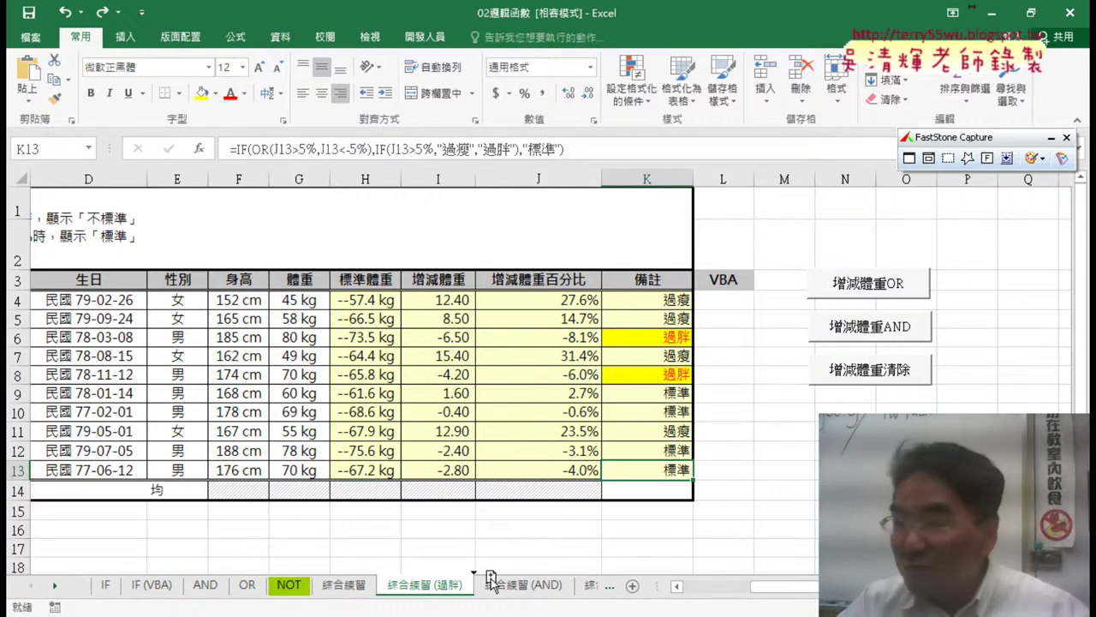
drag(490, 580, 492, 580)
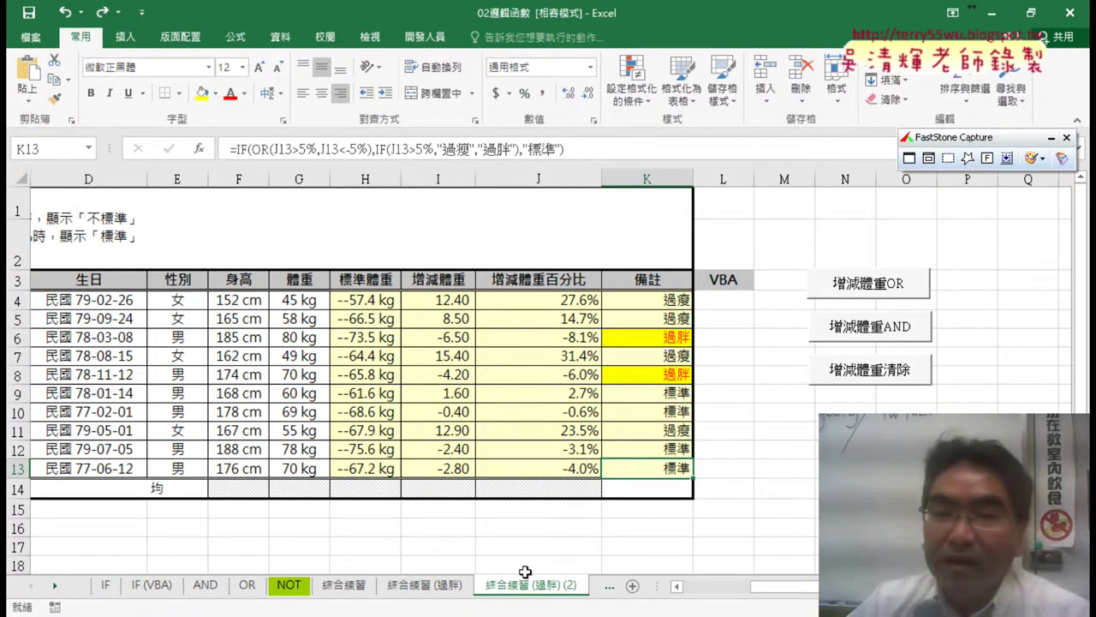
Step: Bring up the VBA editor at the end of the module code, sized beside the worksheet
click(421, 38)
click(43, 81)
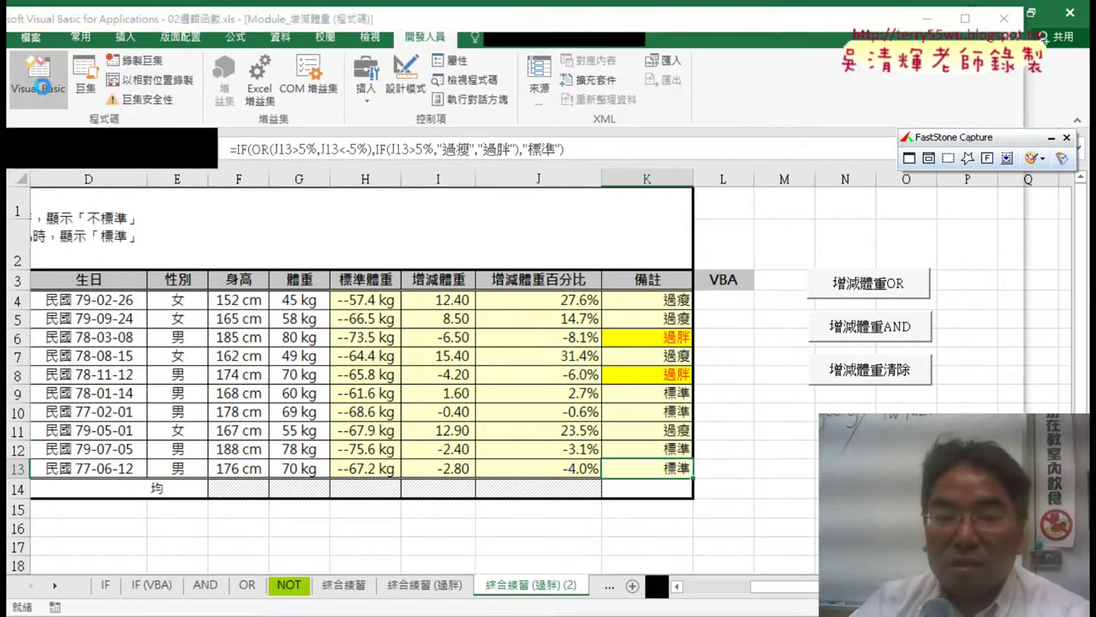
scroll(565, 337, down, 4)
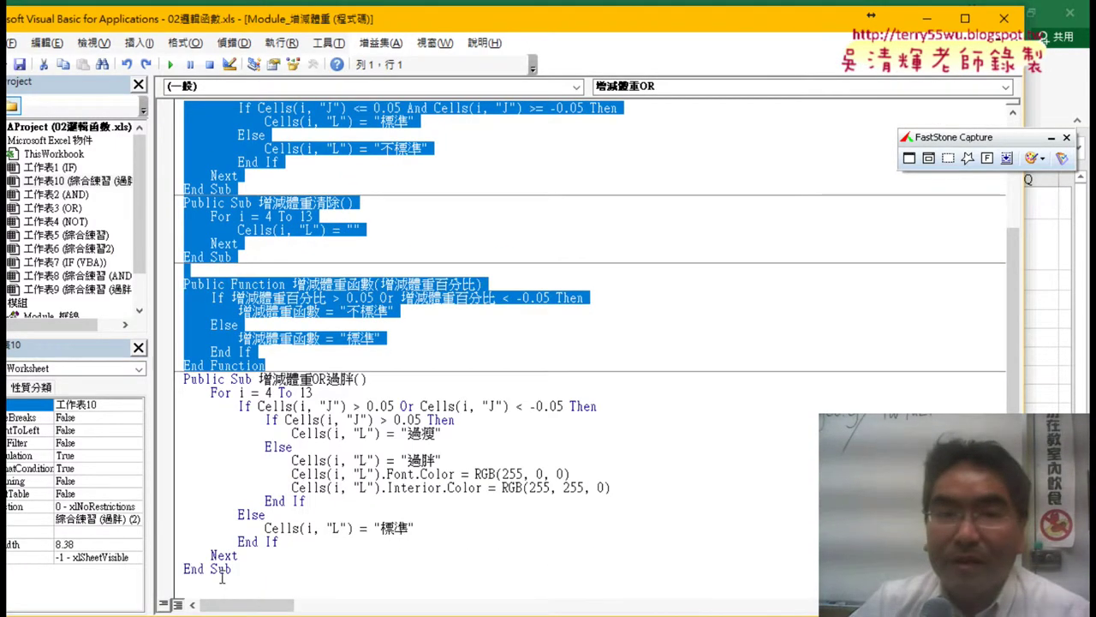
click(286, 586)
drag(223, 17, 556, 17)
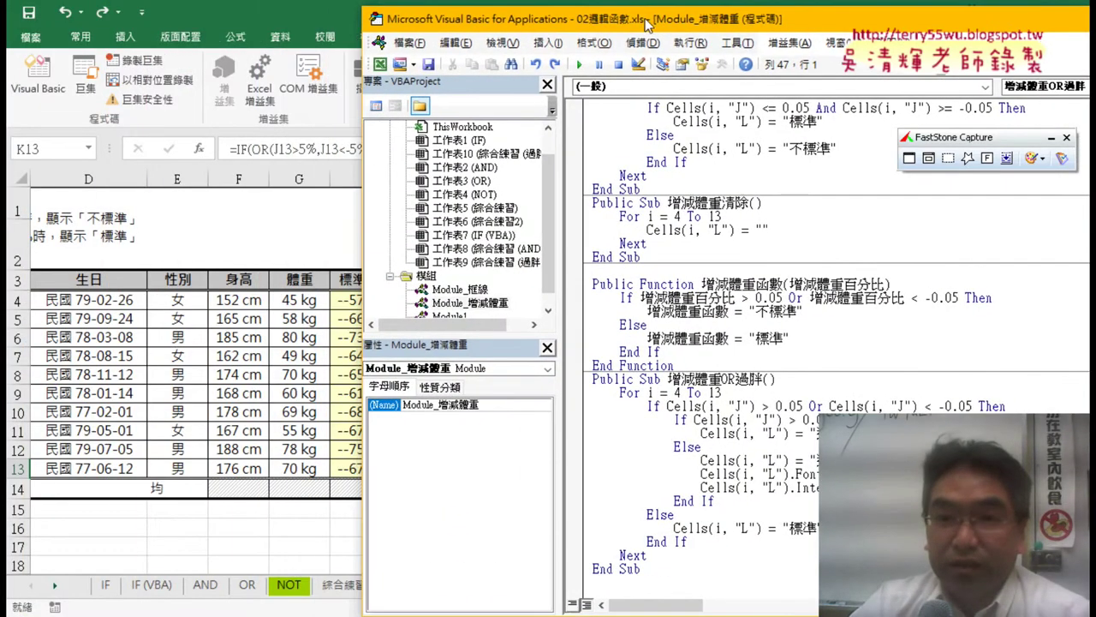
Step: Insert a new Public Sub procedure named 刪除列 into the module
click(548, 42)
click(569, 60)
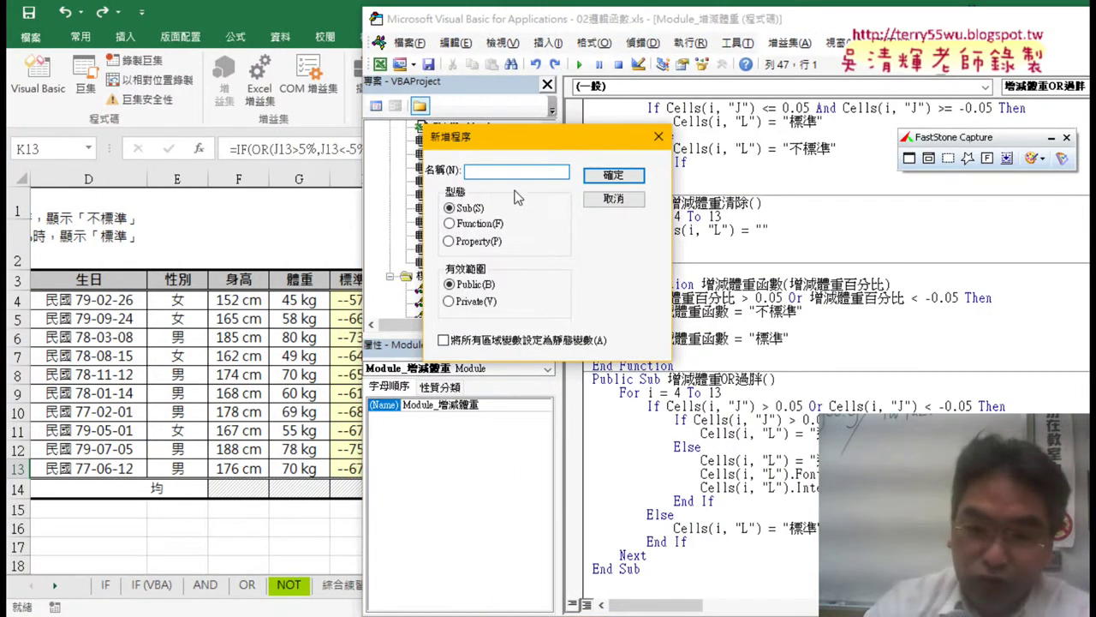
text(/)
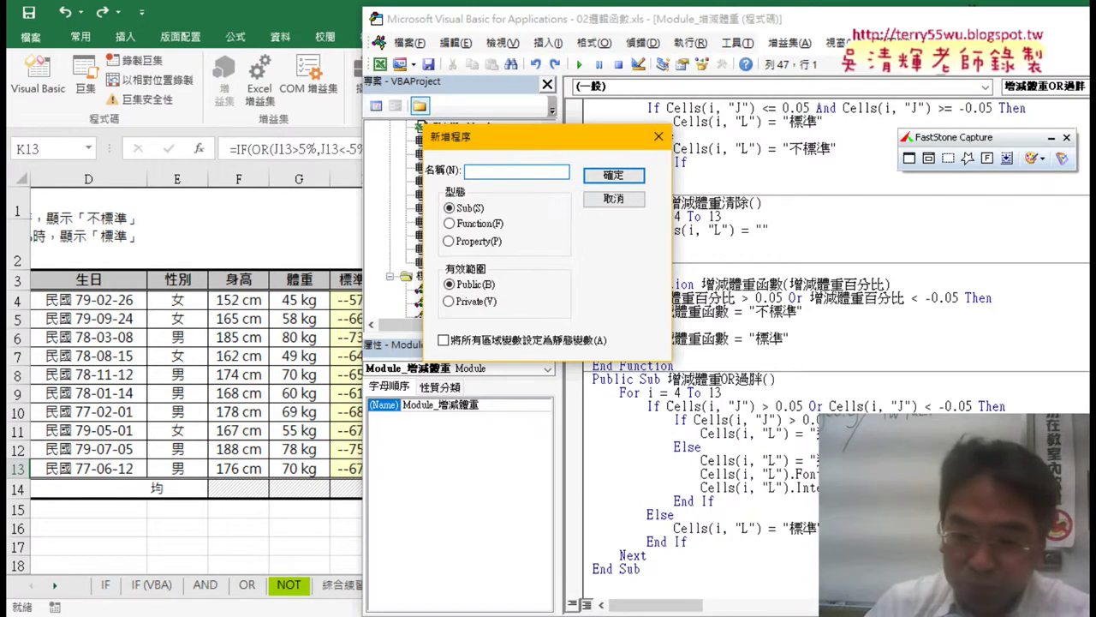
text(ㄕㄢ)
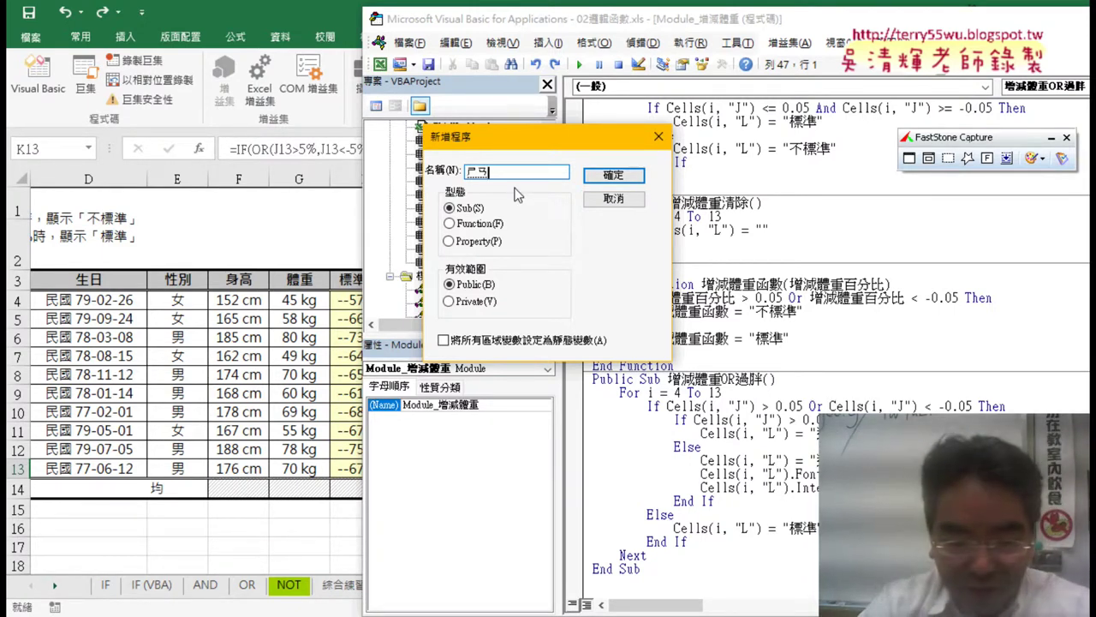
text(除ㄌㄧ)
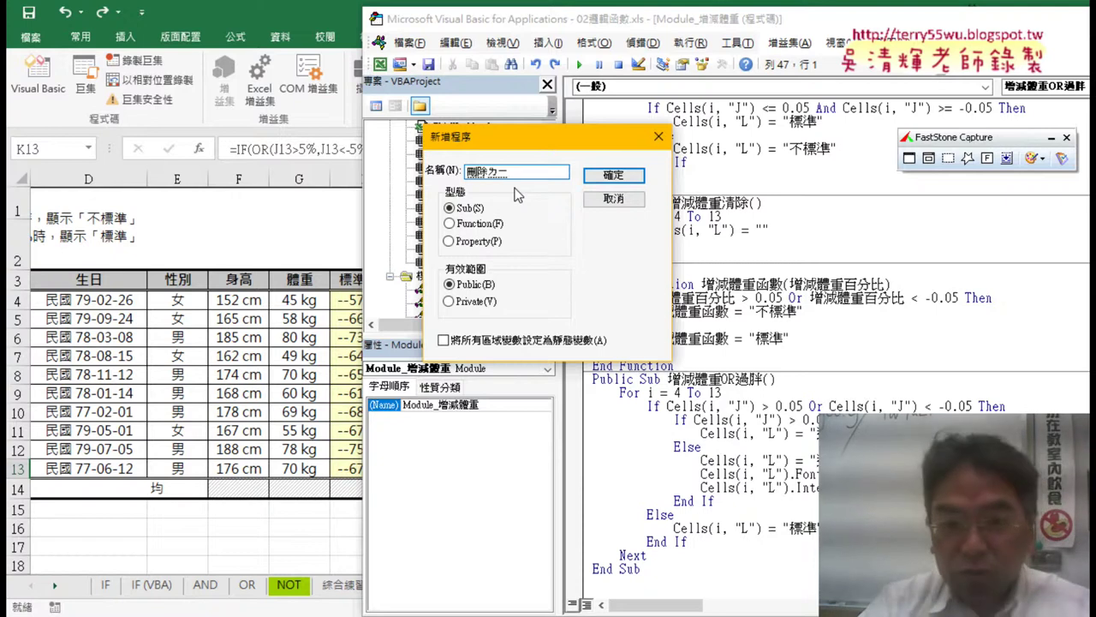
text(ㄝˋ)
key(Return)
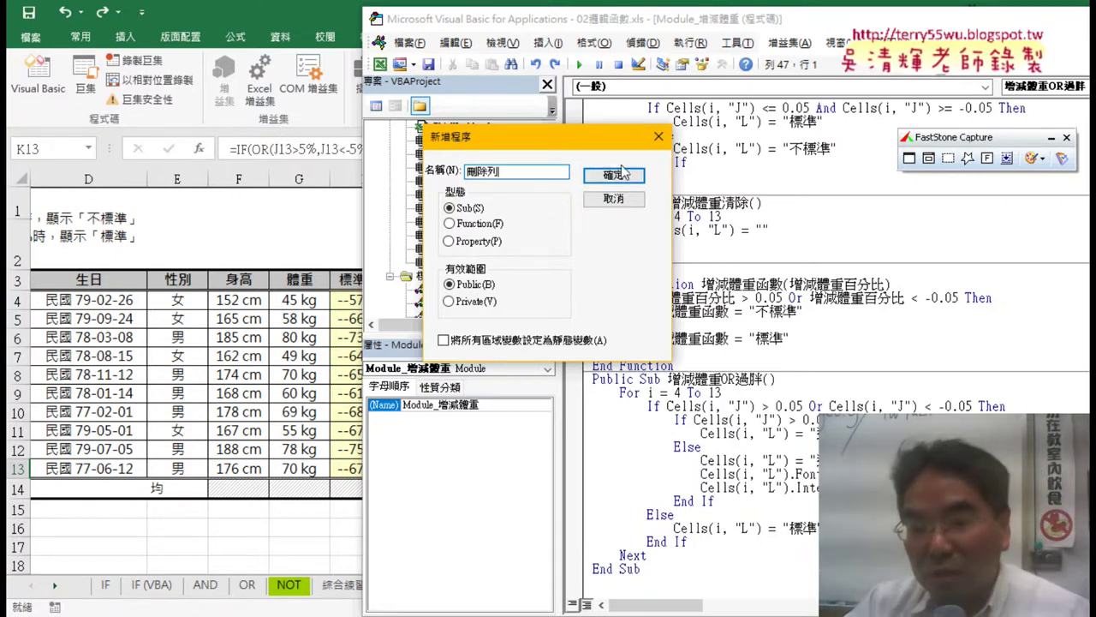
click(613, 174)
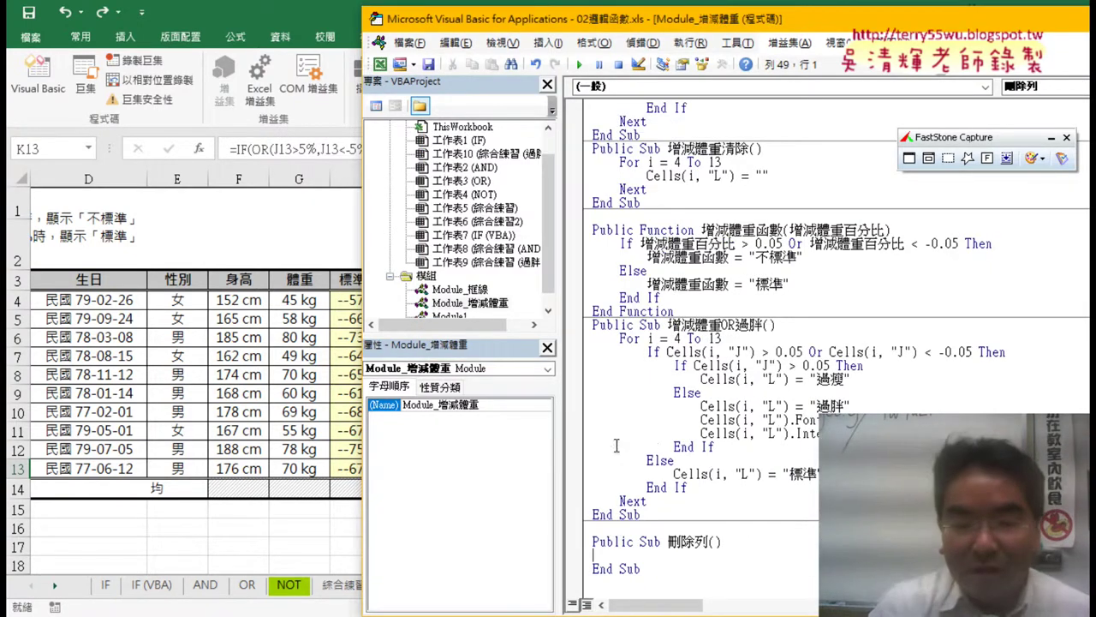
Step: Write the loop line 'For i = 13 To 4 Step -1' followed by a closing Next
key(Tab)
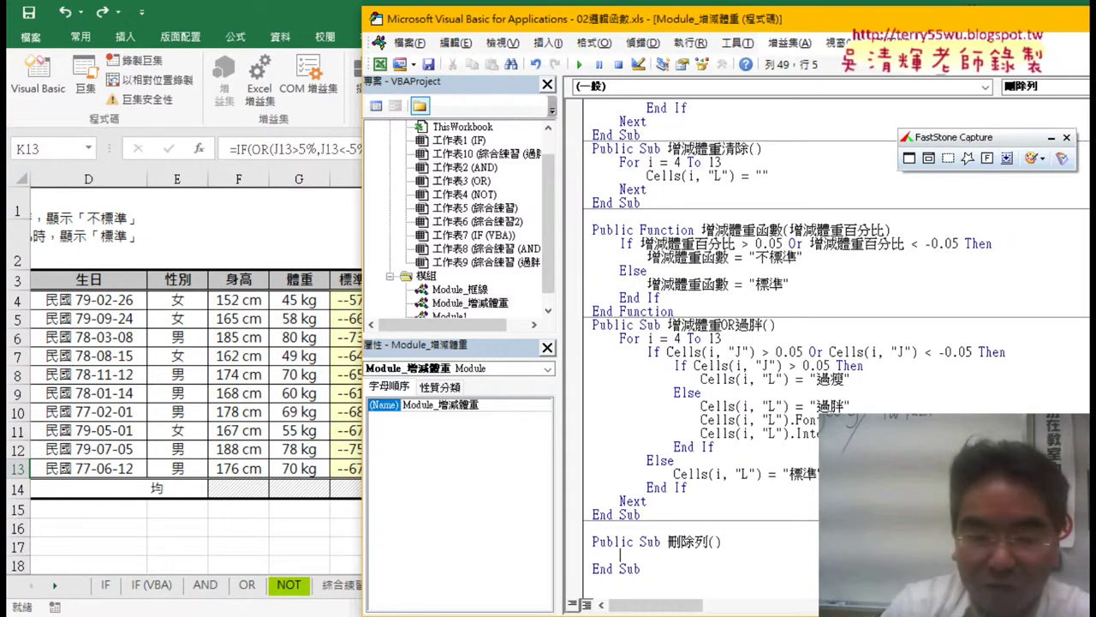
text(for )
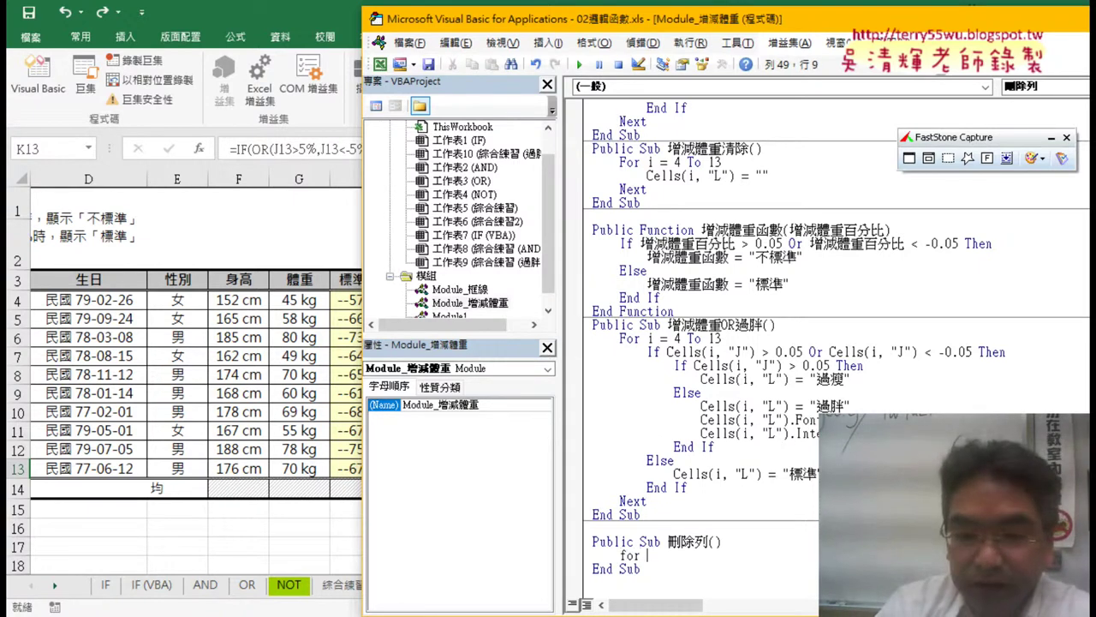
text(i=)
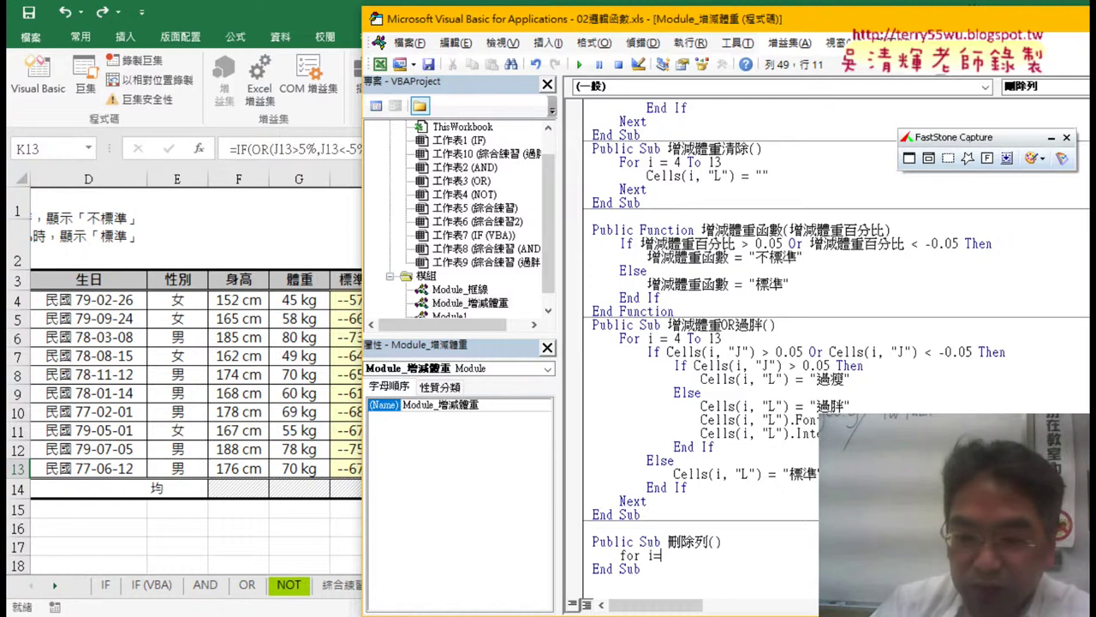
text(13 )
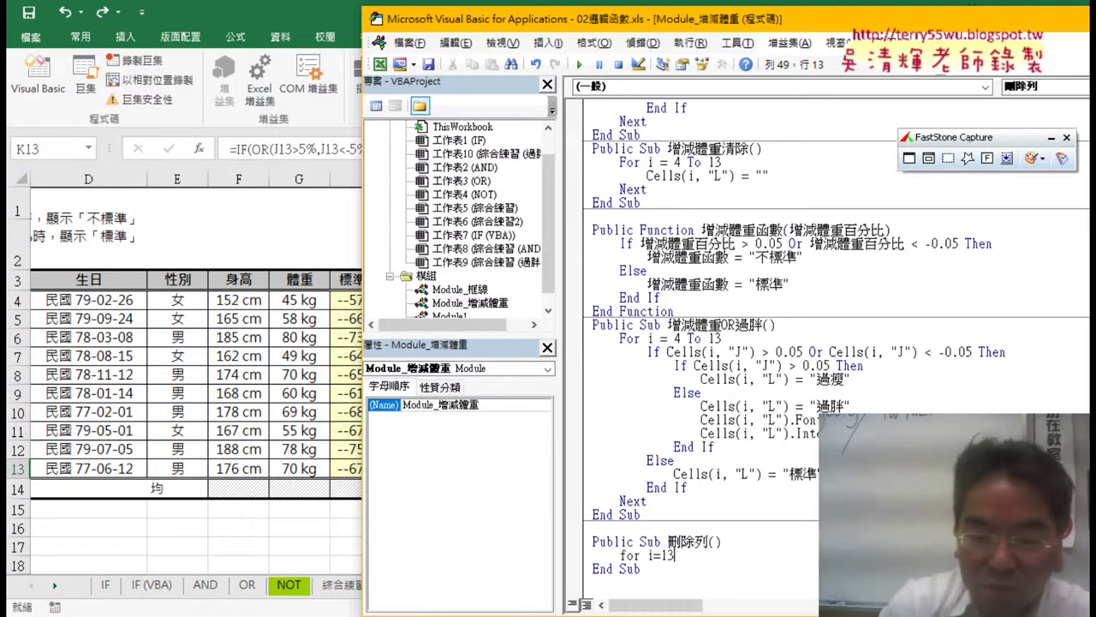
text(to )
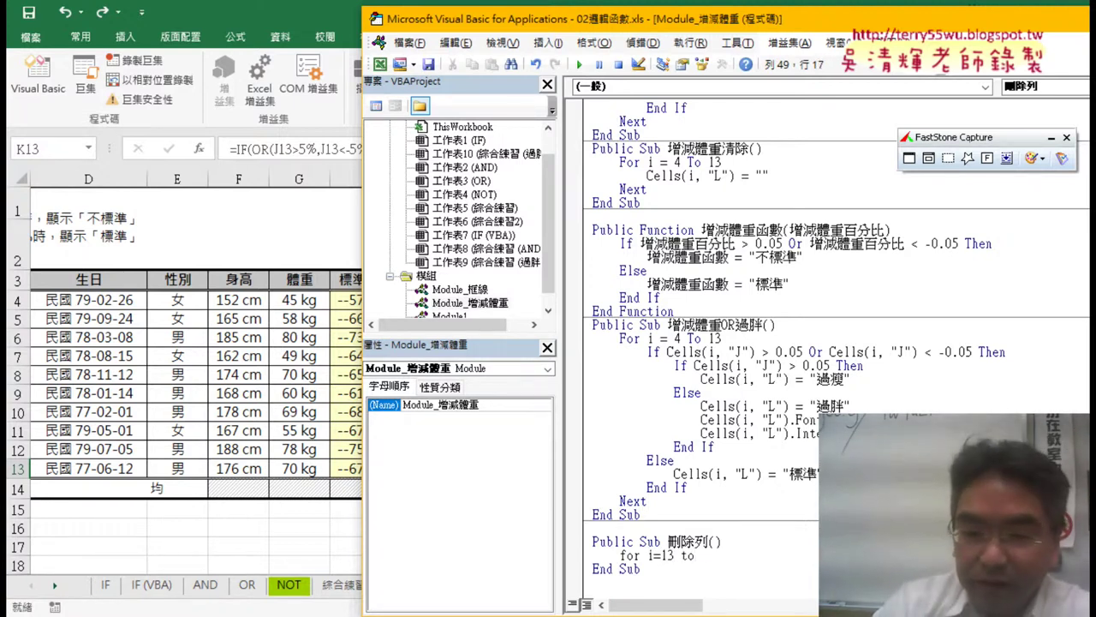
text(4)
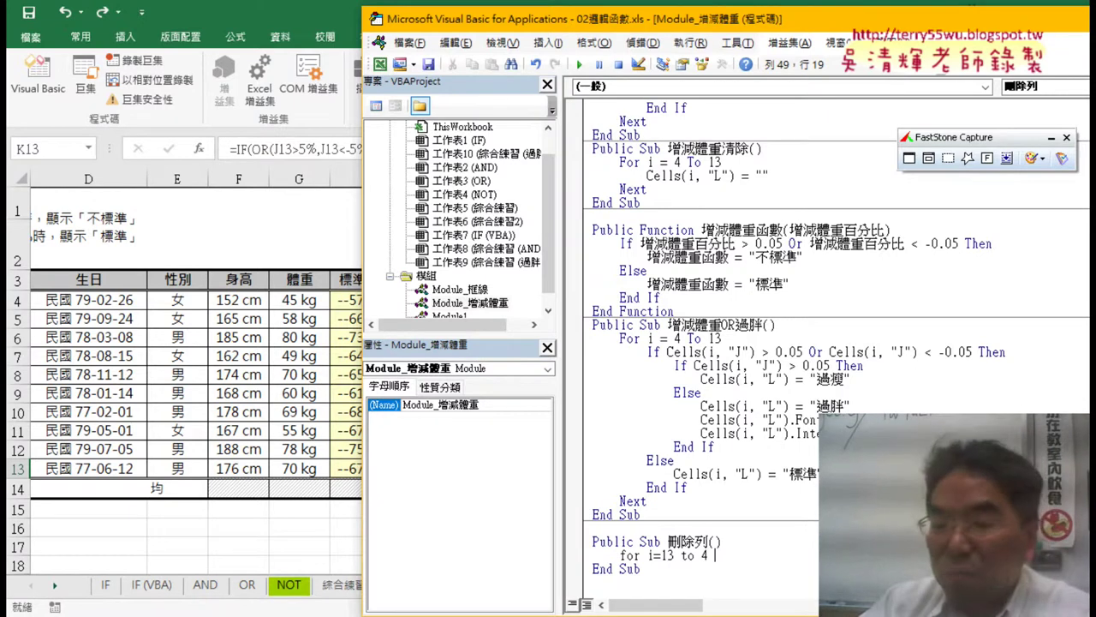
click(707, 555)
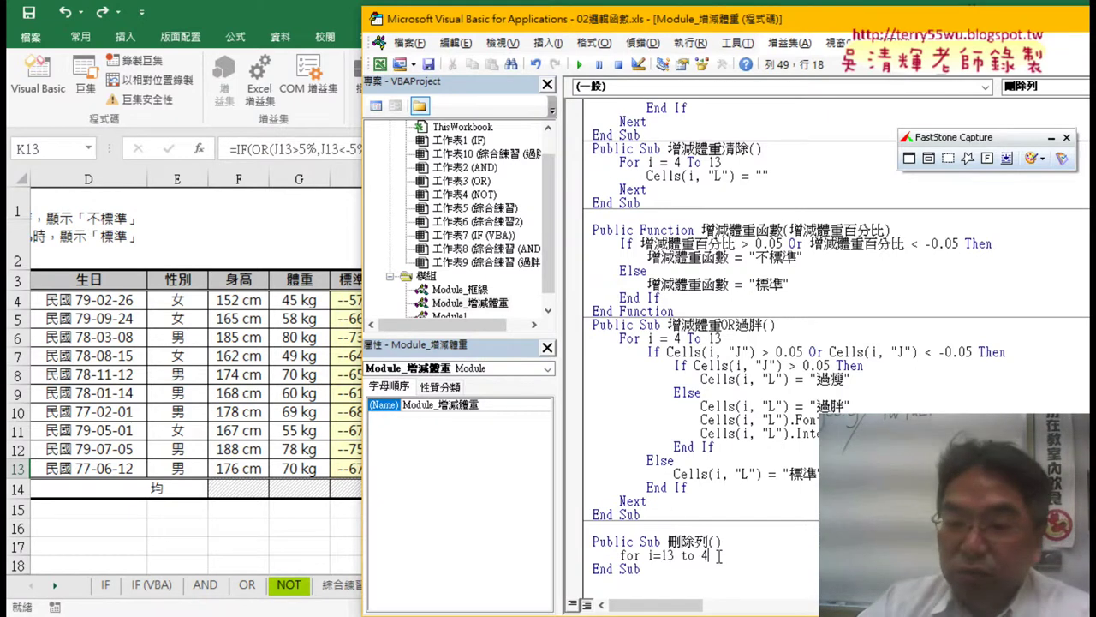
click(738, 557)
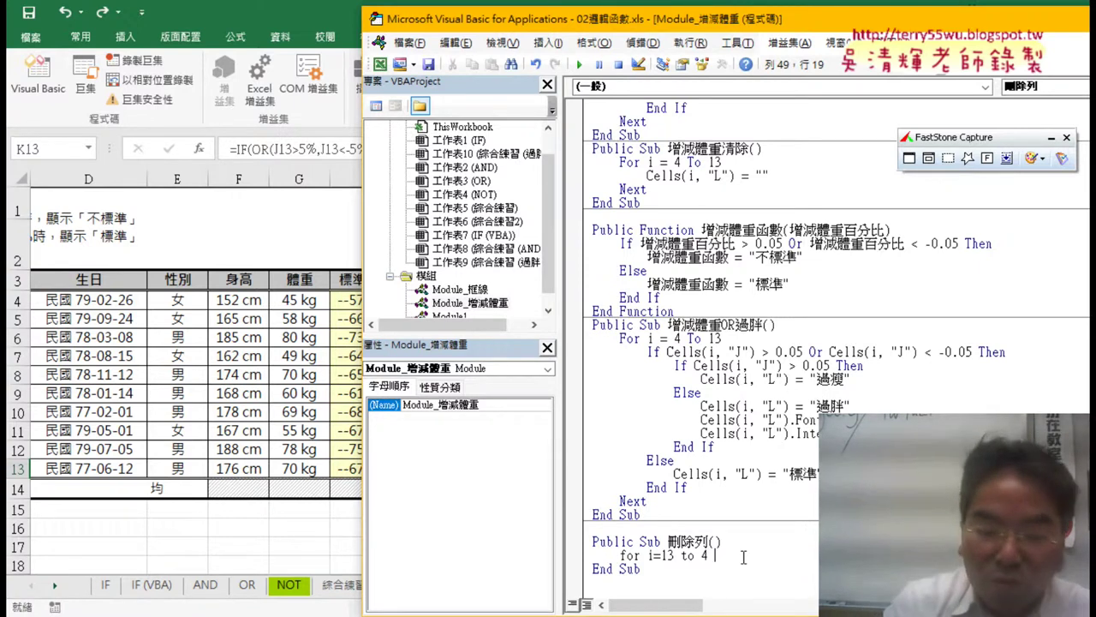
text(sy)
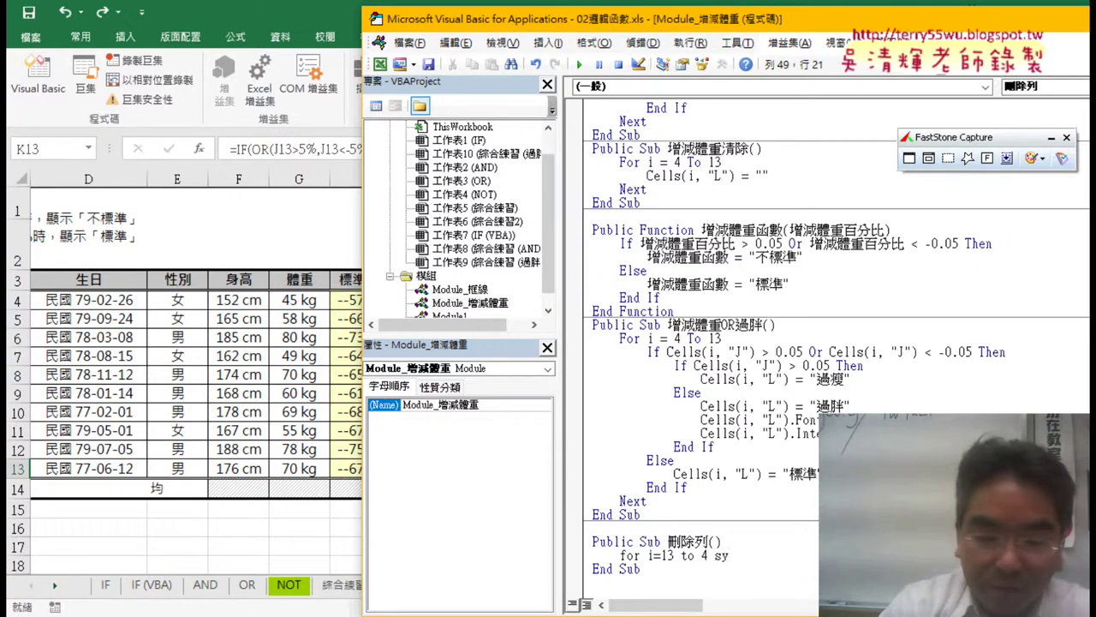
key(BackSpace)
text(tep )
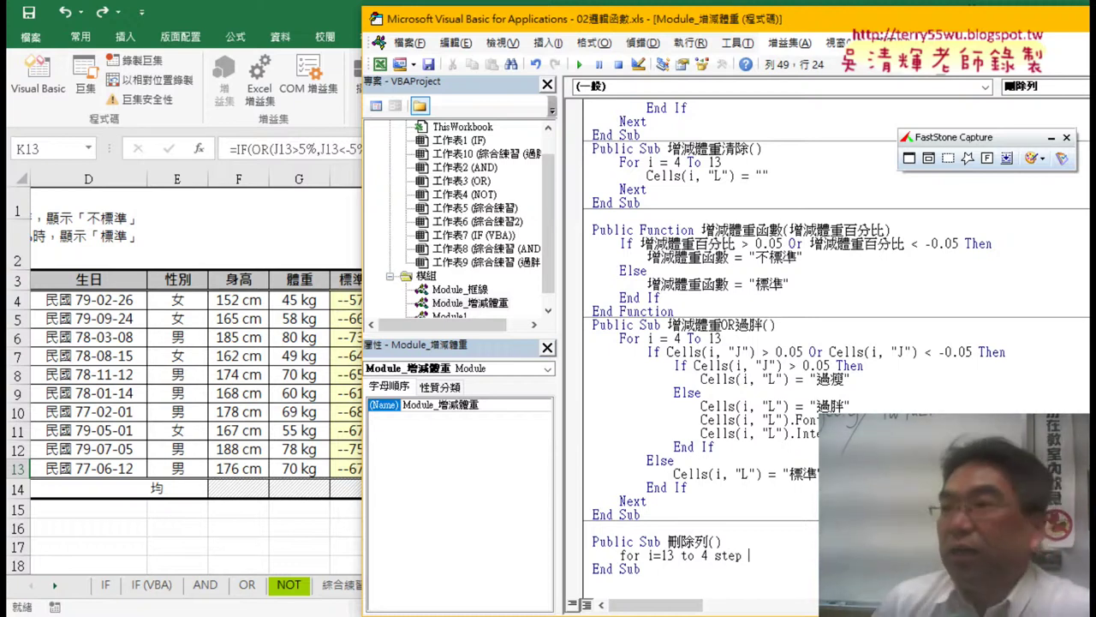
text(1)
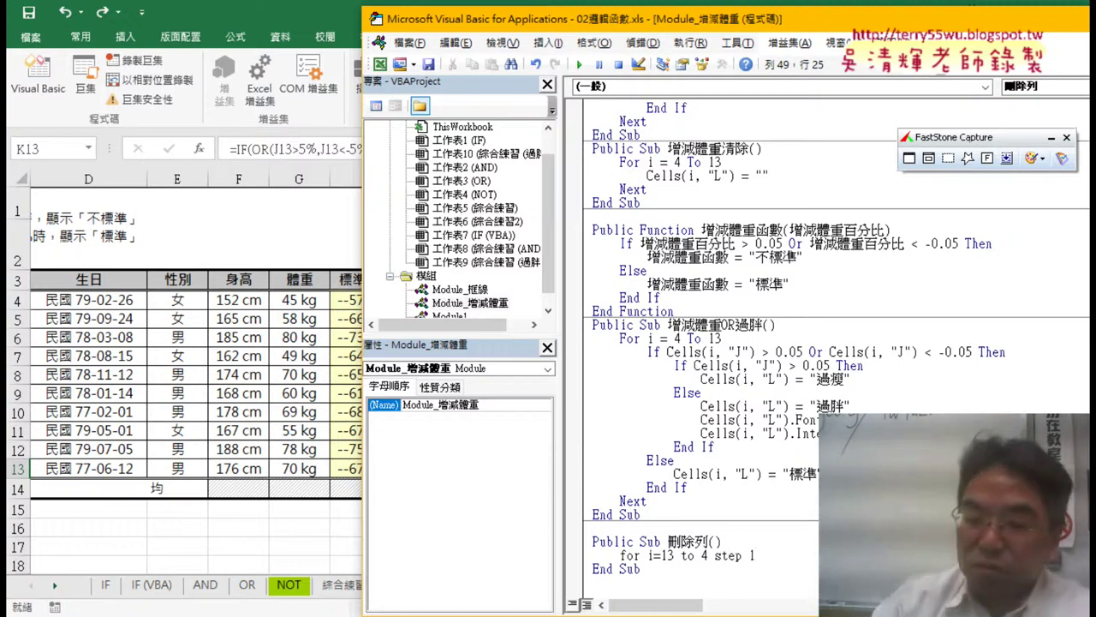
key(BackSpace)
text(-)
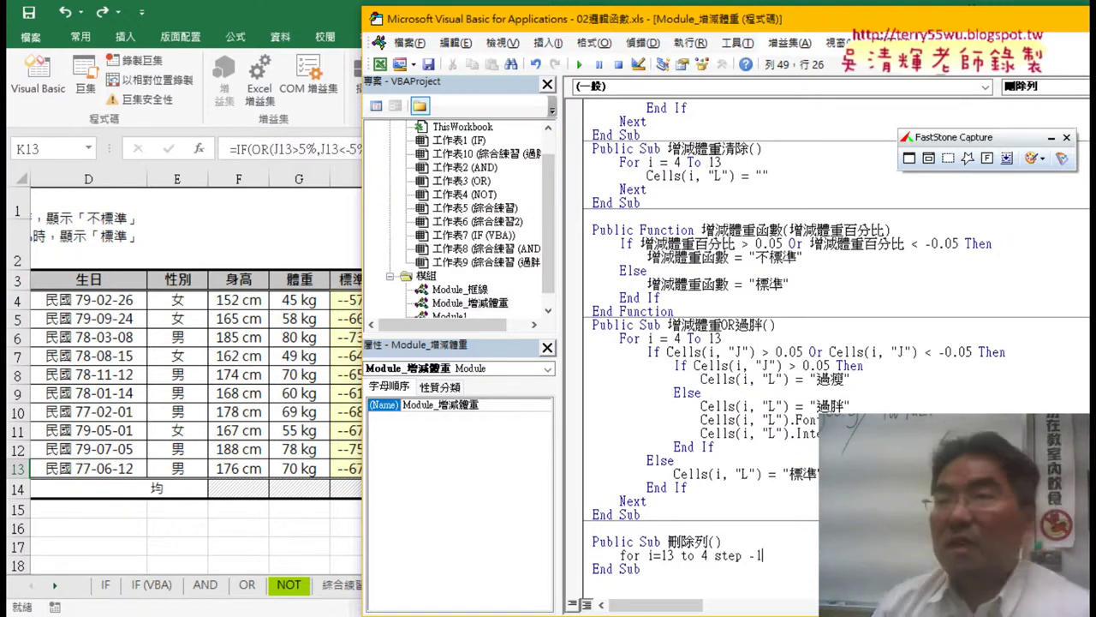
key(Return)
key(Return)
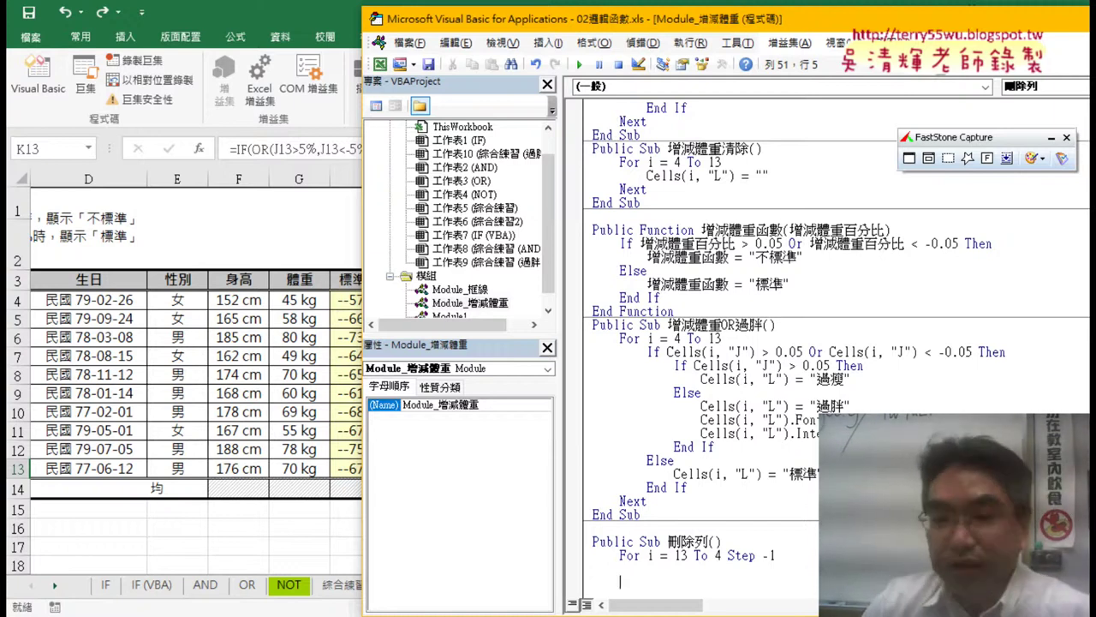
text(ne)
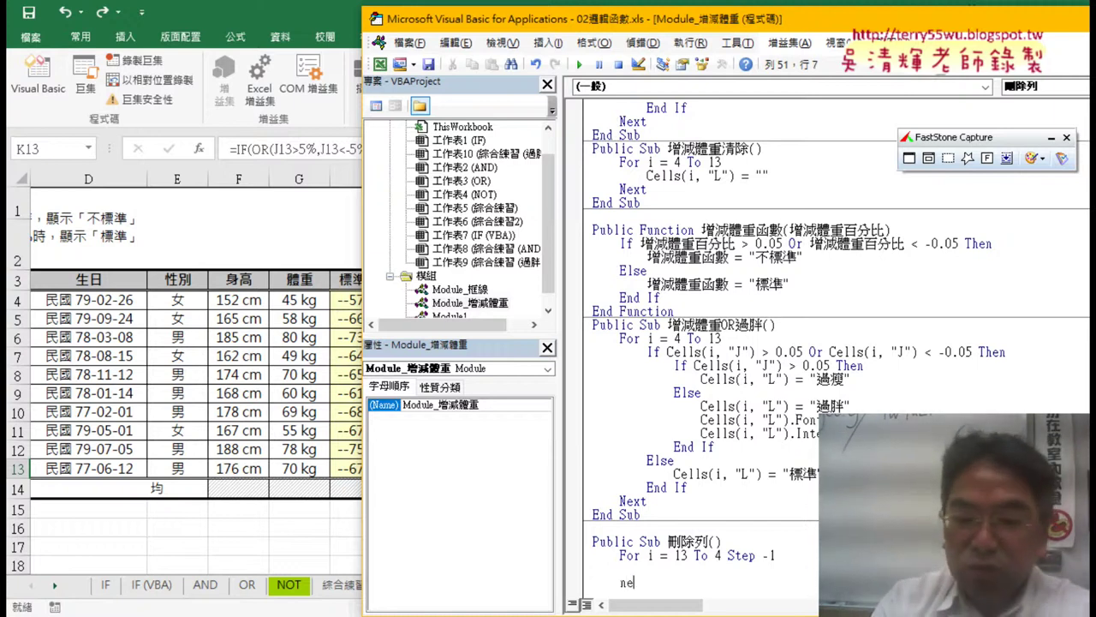
text(xt)
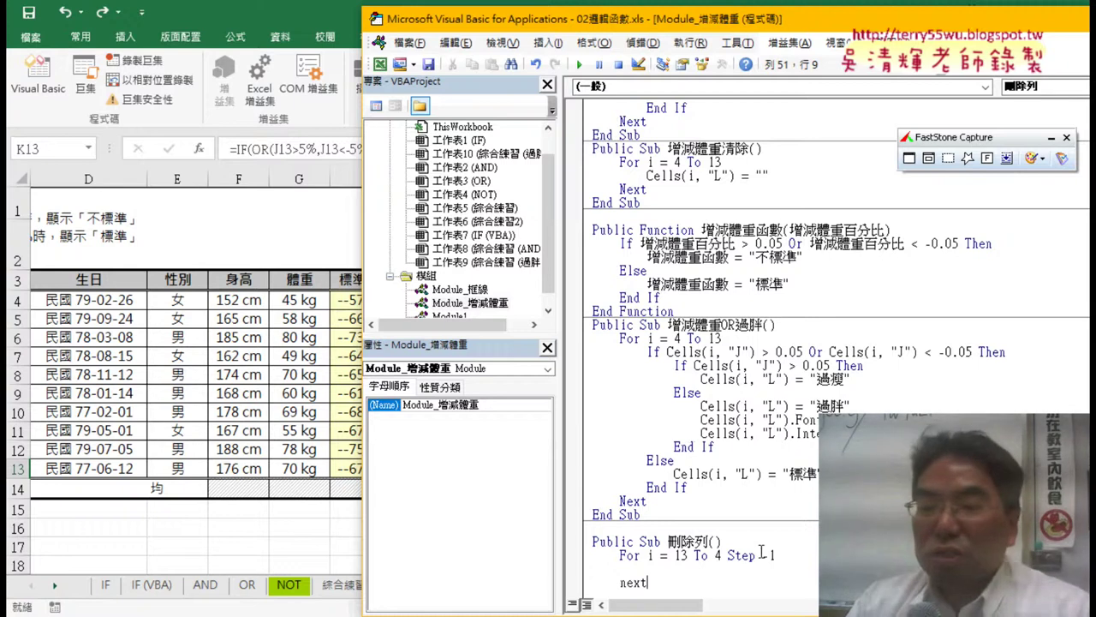
Step: Highlight the Step -1 part of the loop, then begin an indented If line inside it
drag(762, 554, 773, 555)
key(Delete)
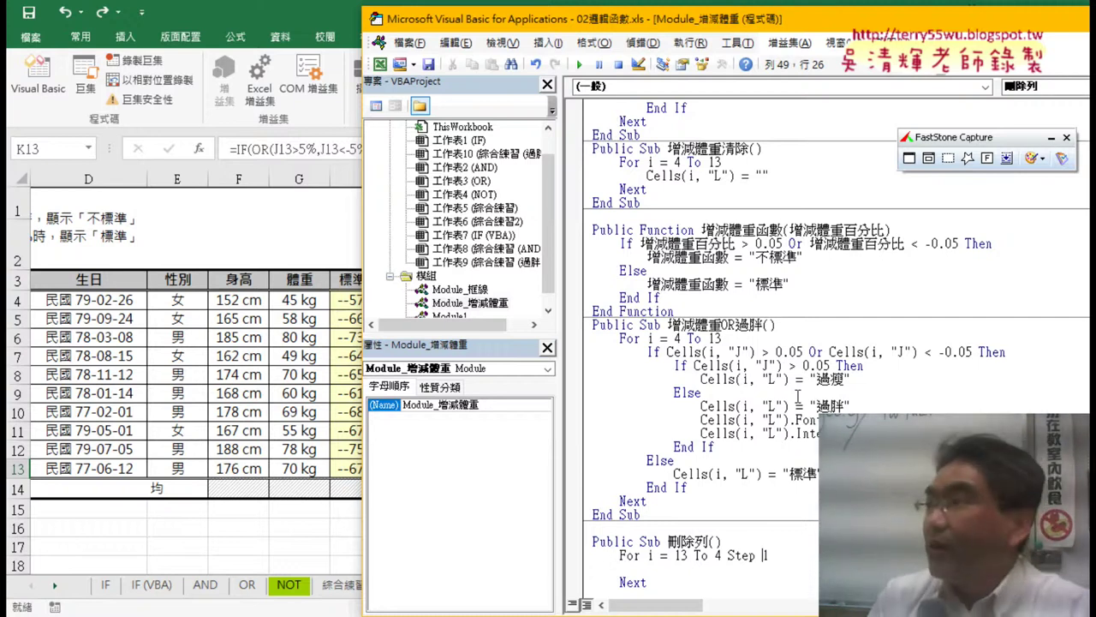
key(ctrl+z)
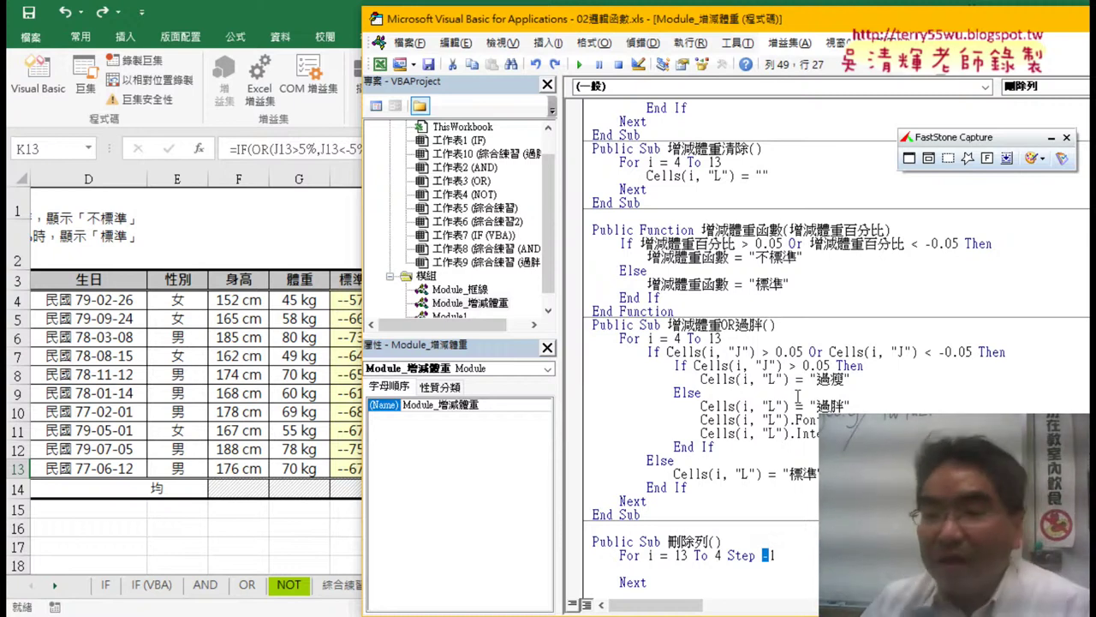
click(776, 557)
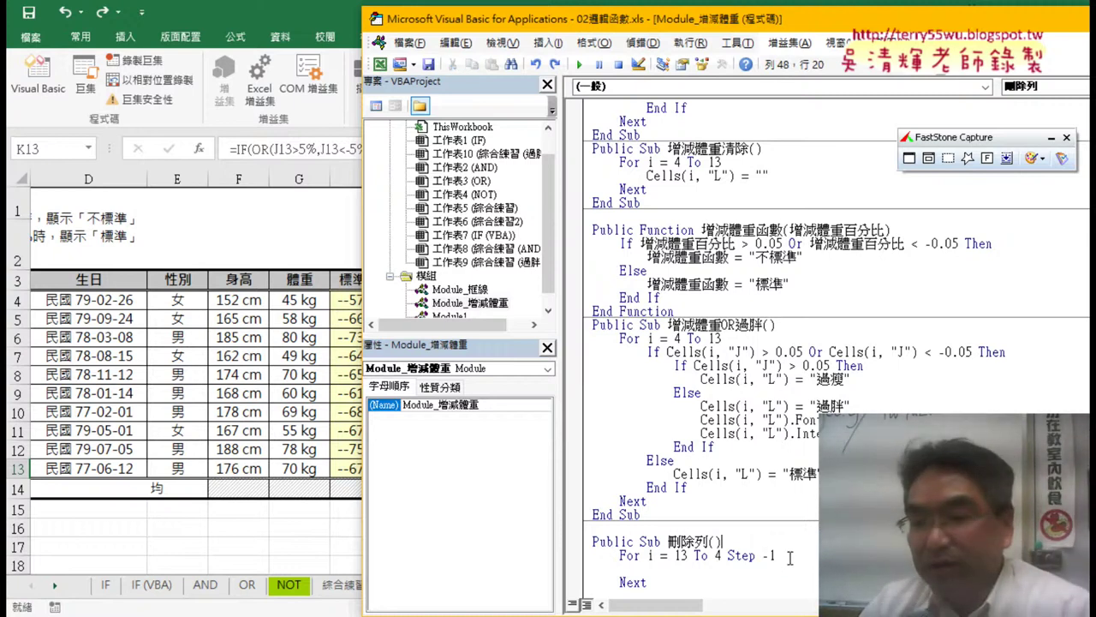
drag(775, 556, 727, 555)
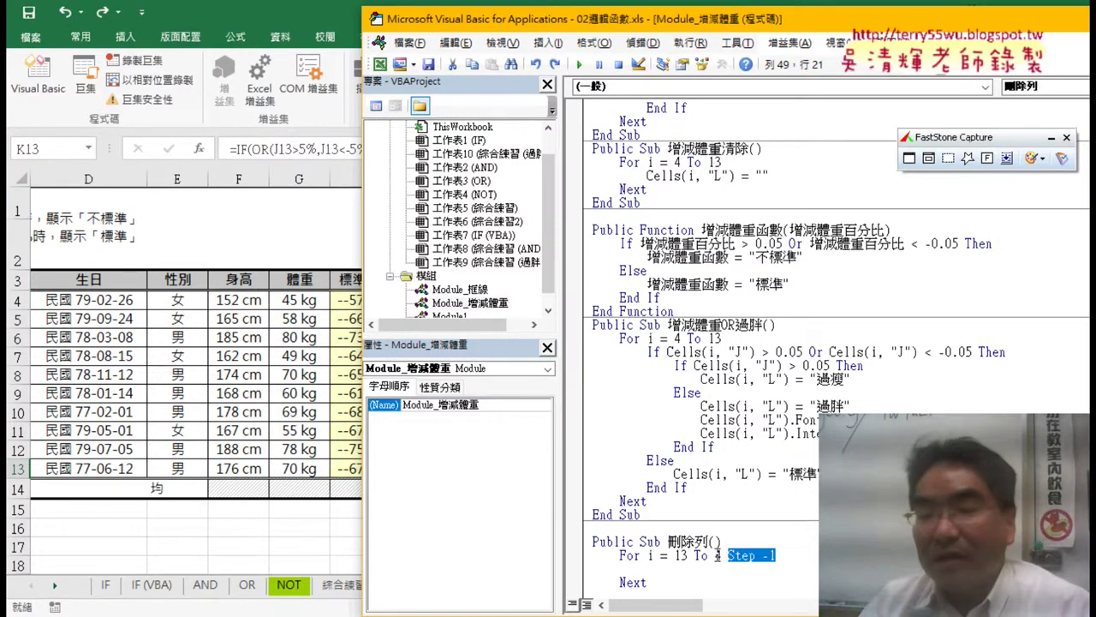
click(739, 570)
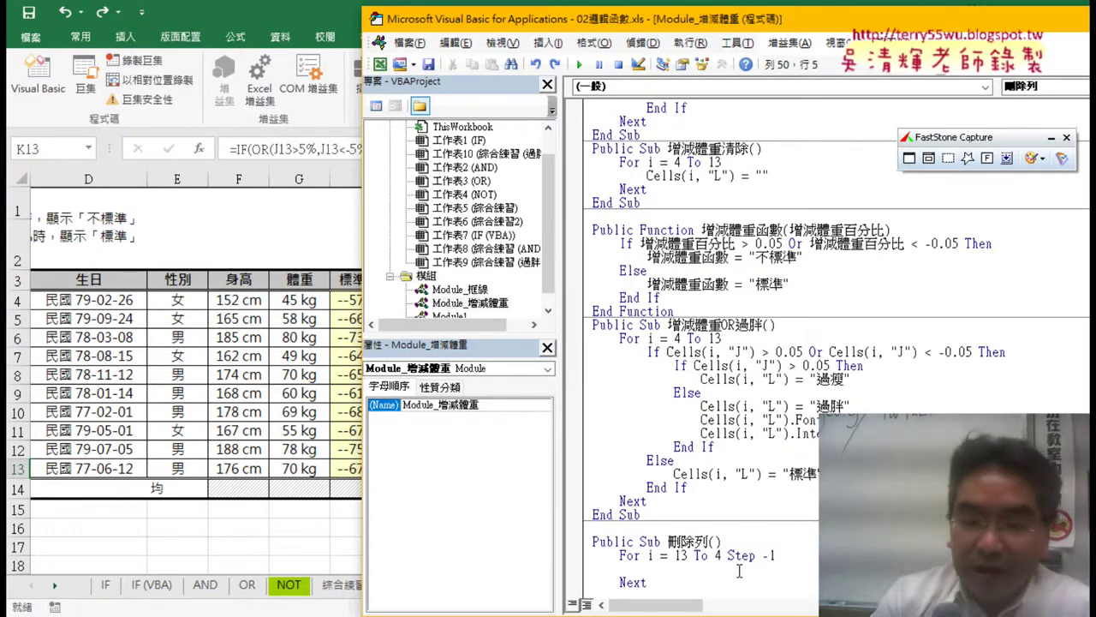
key(Tab)
text(i)
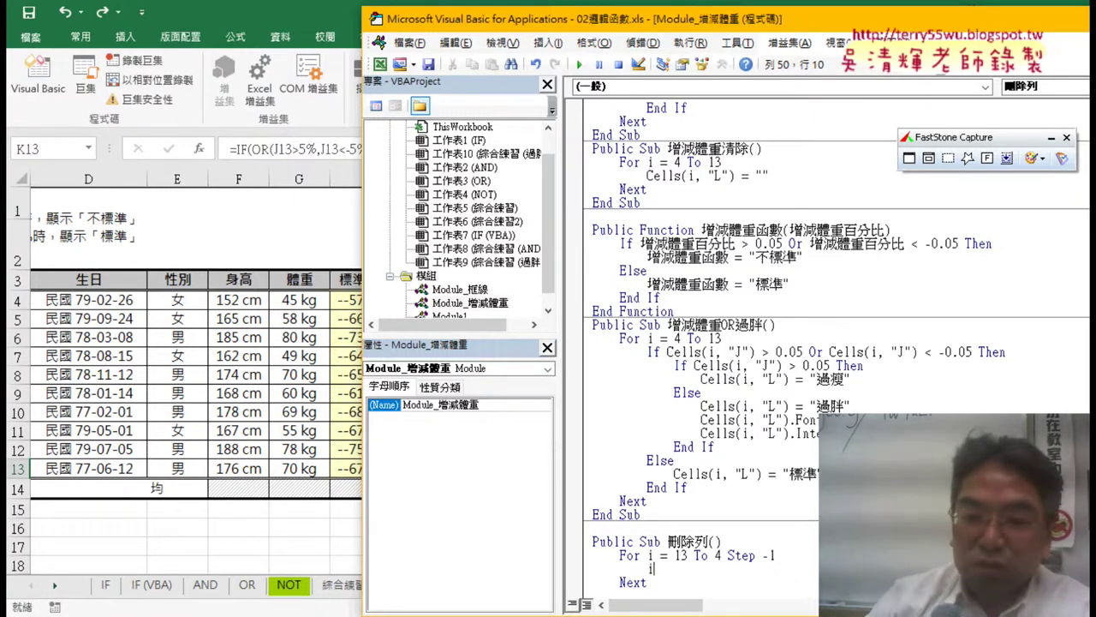
text(f)
mouse_move(652, 29)
mouse_down()
mouse_move(1011, 27)
mouse_move(983, 27)
mouse_up()
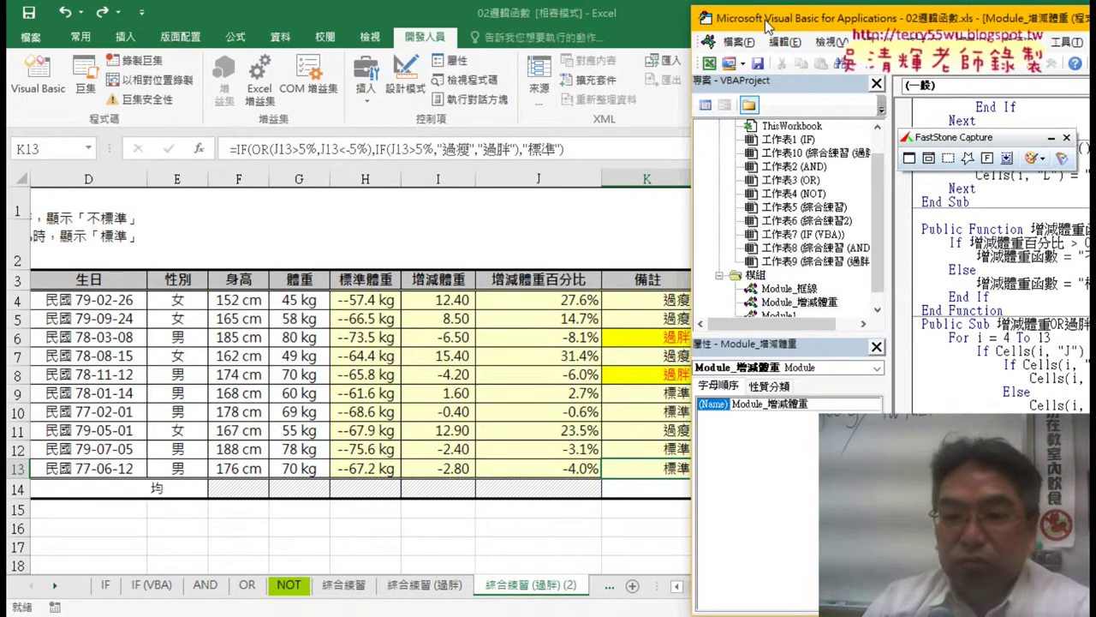
Step: Extend the If line to 'if cells(i,', dismissing the compile error along the way
drag(768, 25, 529, 20)
text(cells)
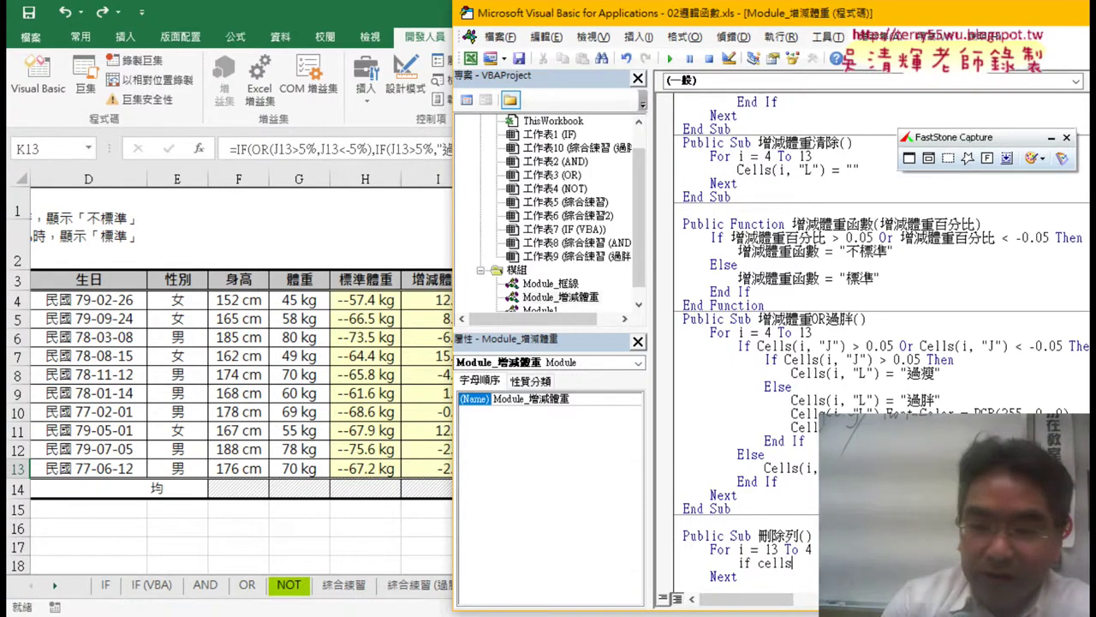
key(Return)
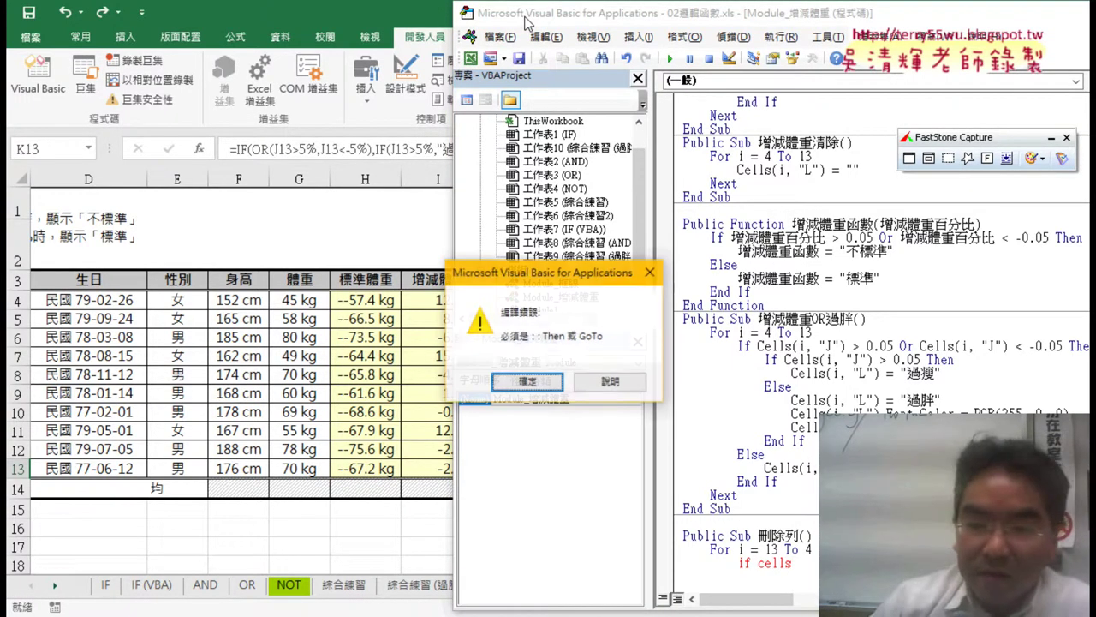
click(550, 382)
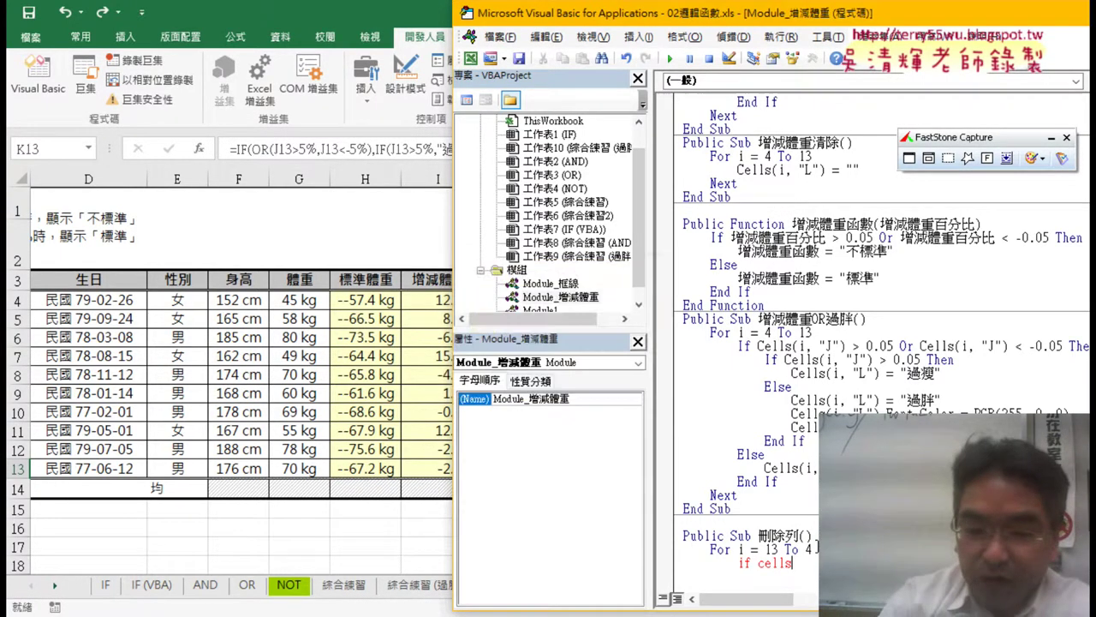
text(()
scroll(874, 342, down, 1)
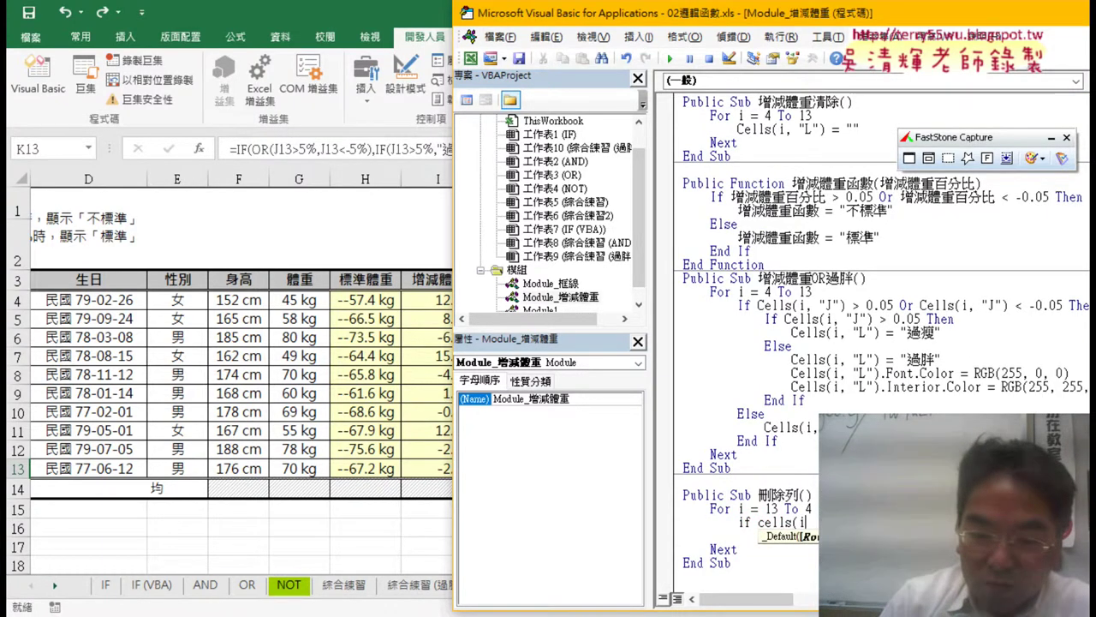
text(i,)
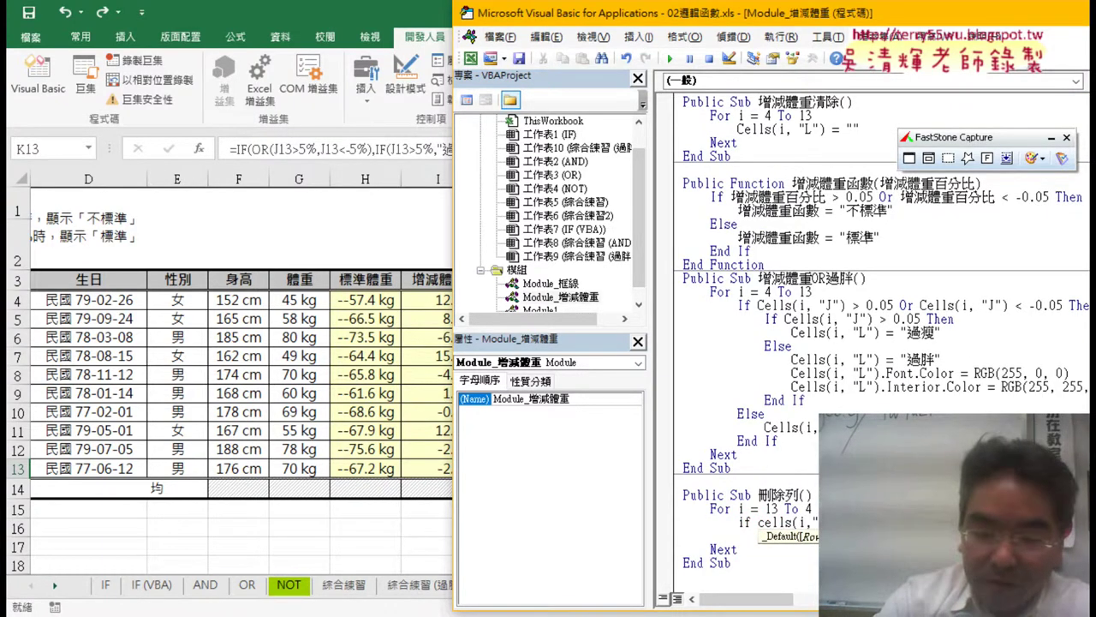
key(Escape)
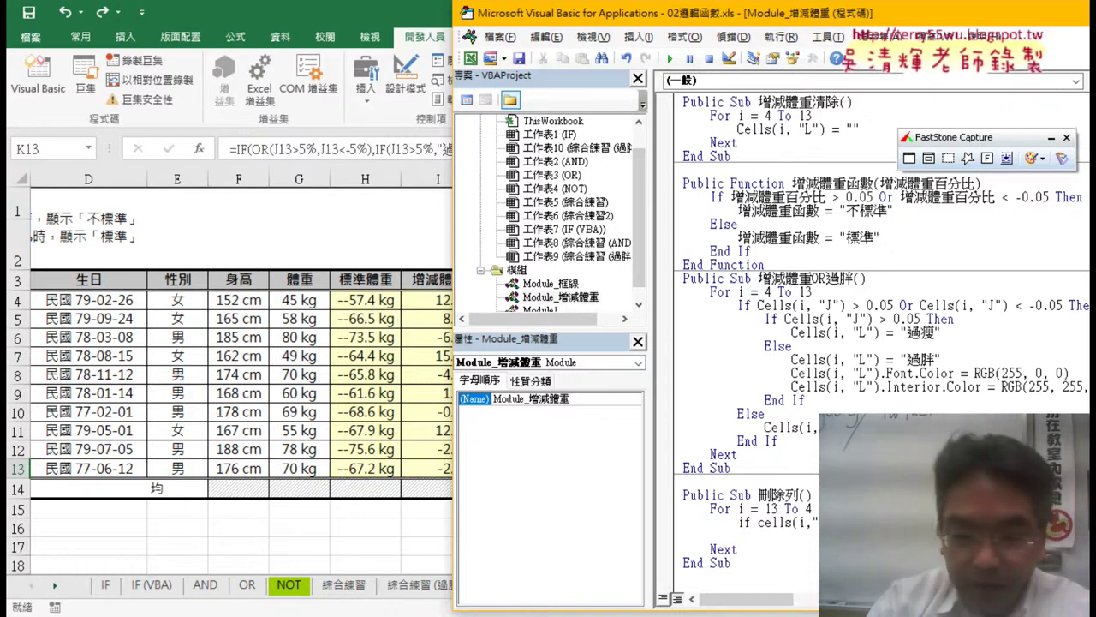
Step: Add End If and a Rows(i).Delete line in the If block, then widen the editor and show column K
key(Return)
key(Return)
text(end )
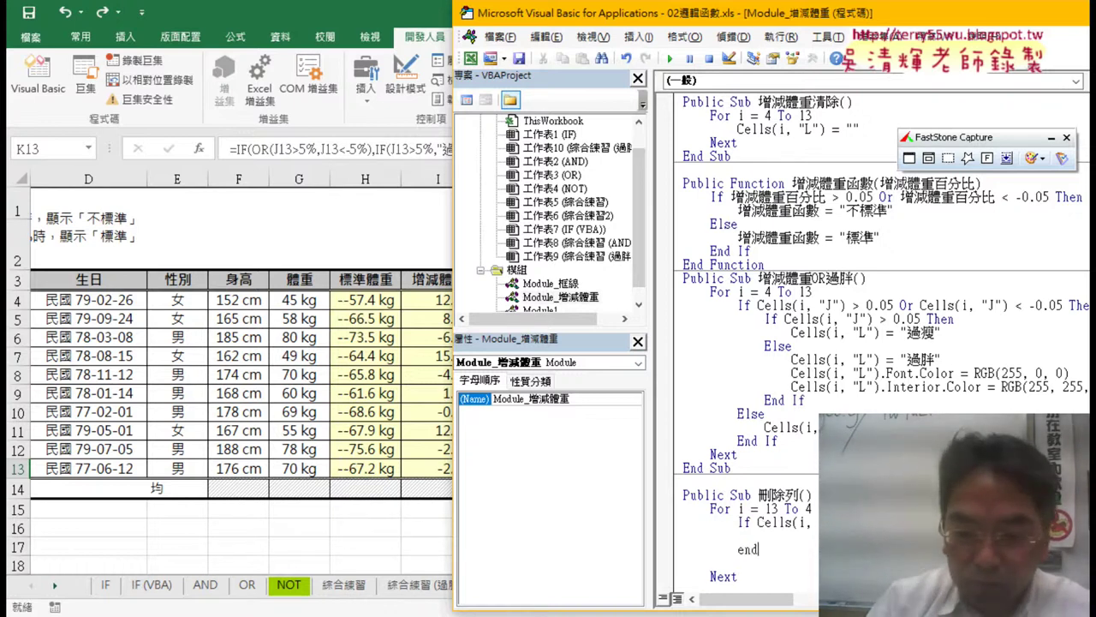
text(if)
key(Delete)
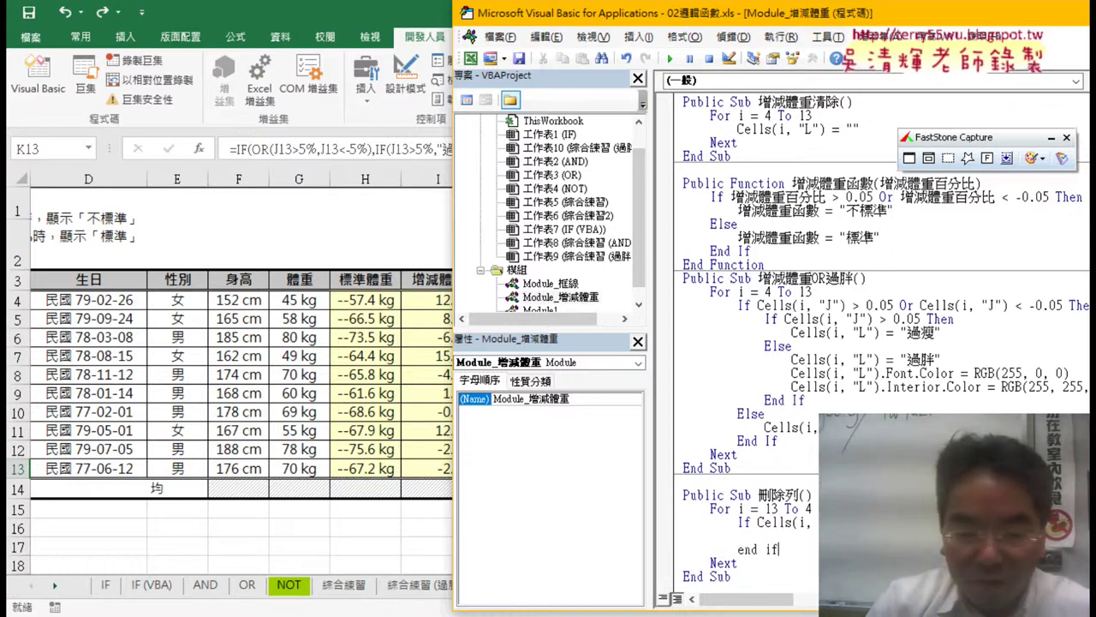
click(766, 536)
text(rows)
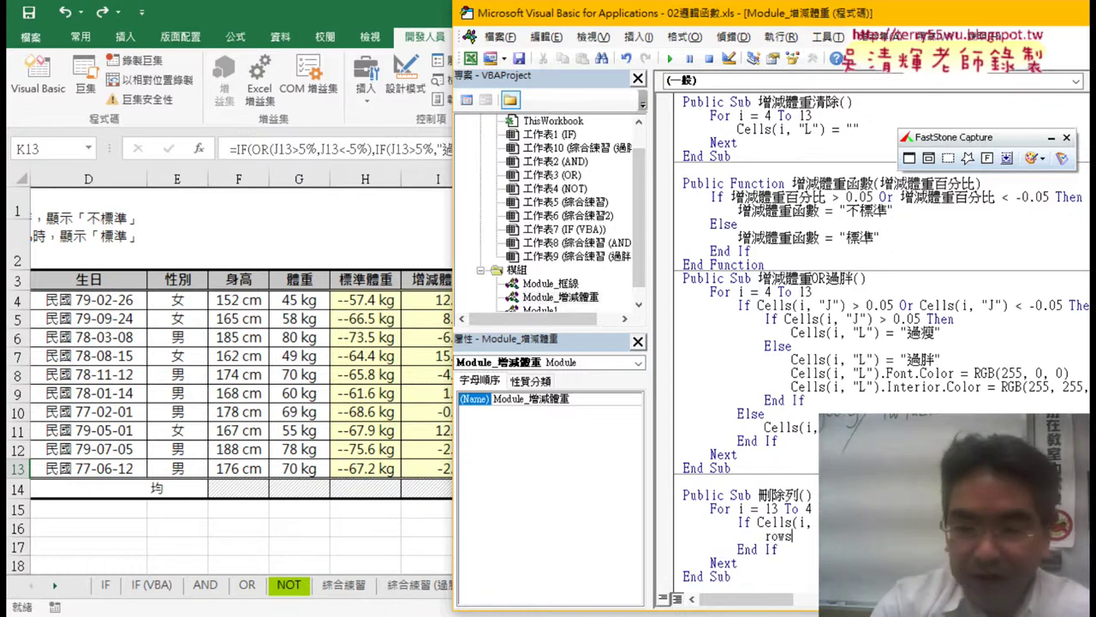
text((i)
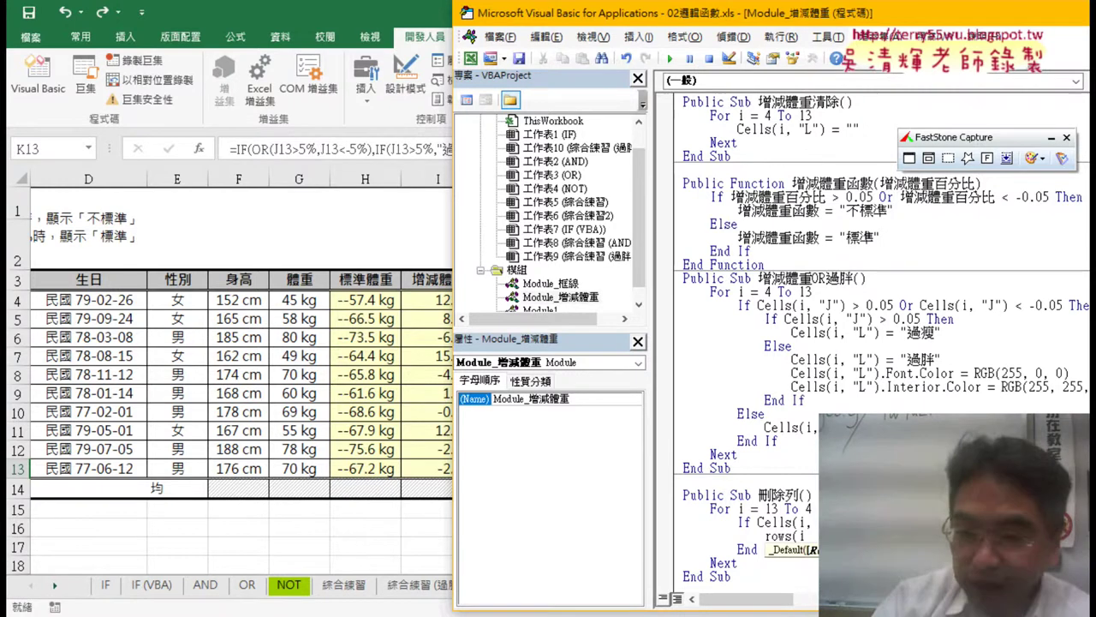
text().)
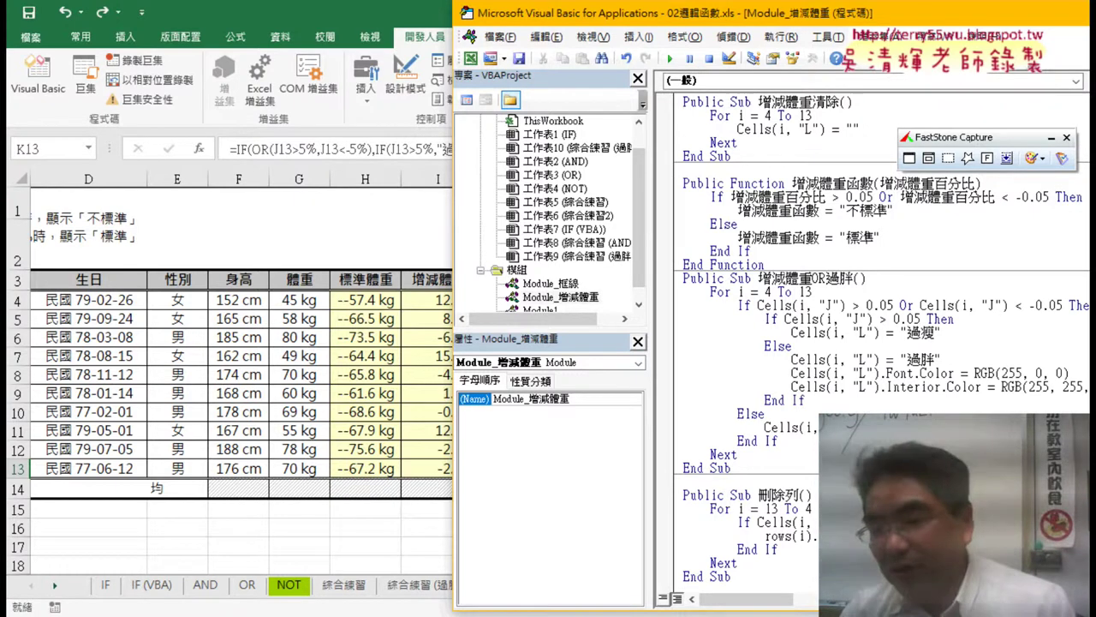
text(Delete)
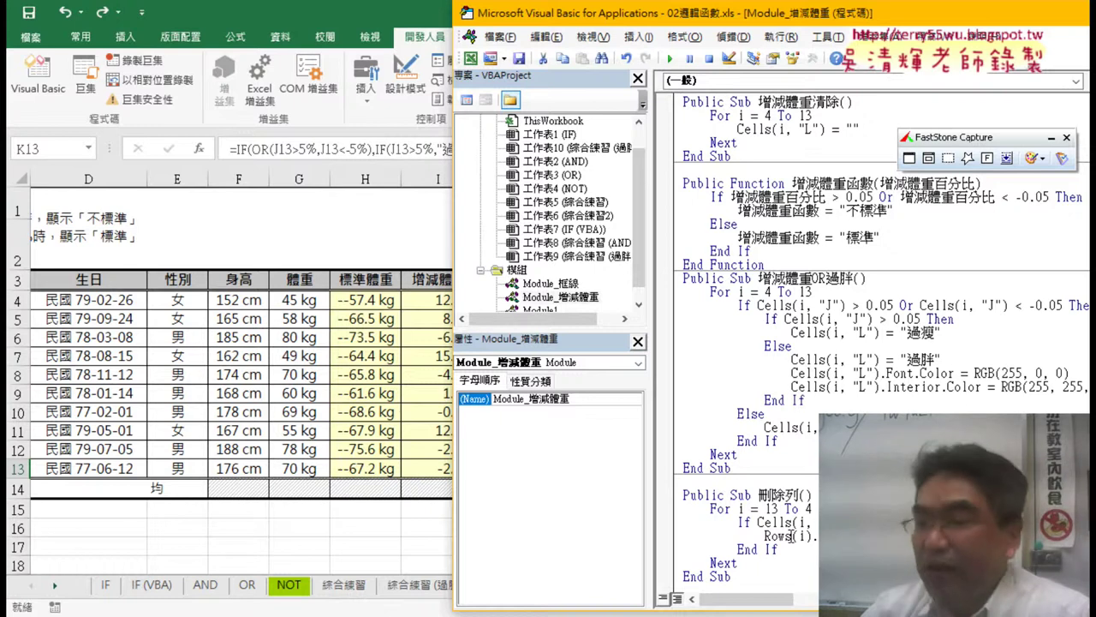
drag(792, 535, 785, 536)
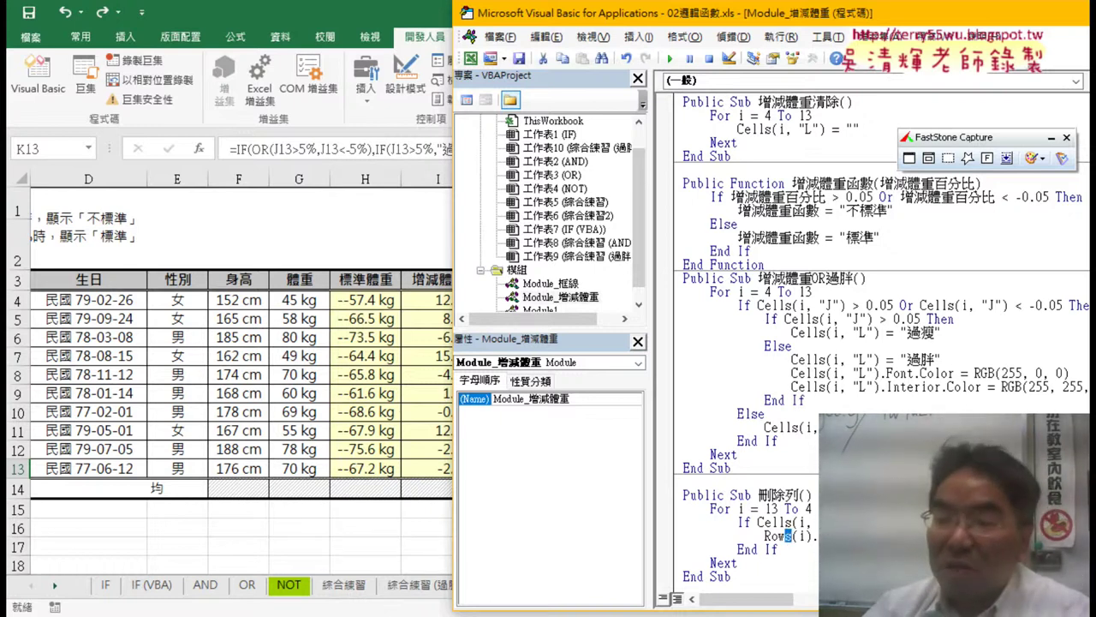
click(738, 563)
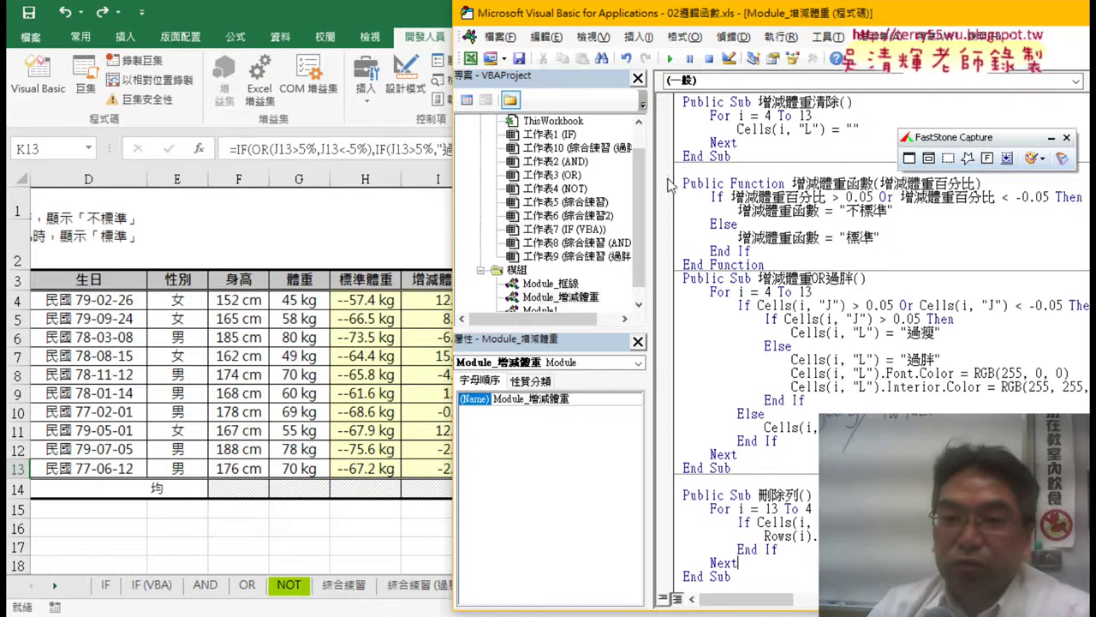
drag(651, 202, 542, 194)
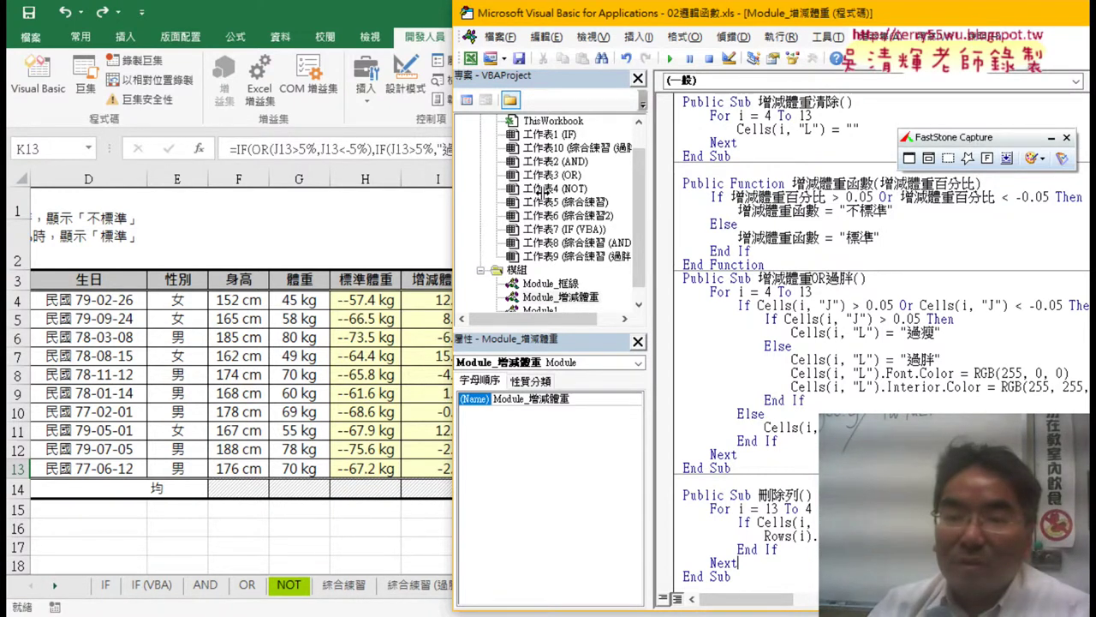
mouse_move(626, 34)
mouse_down()
mouse_move(873, 16)
mouse_move(864, 24)
mouse_up()
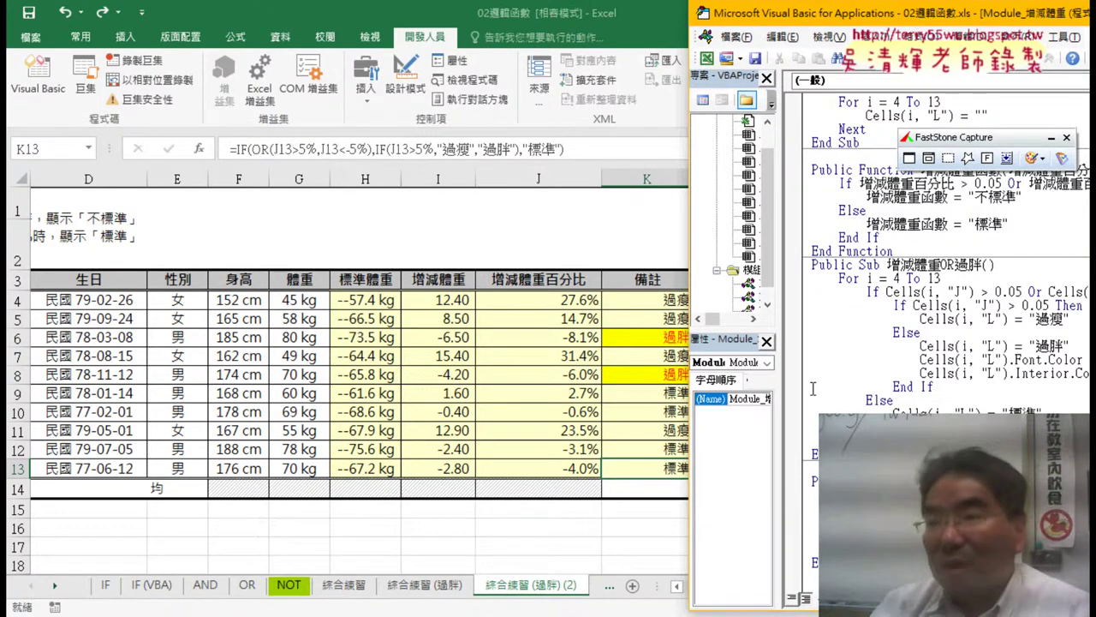
Step: Step through 刪除列 with F8 until row 13 is deleted
key(alt+F11)
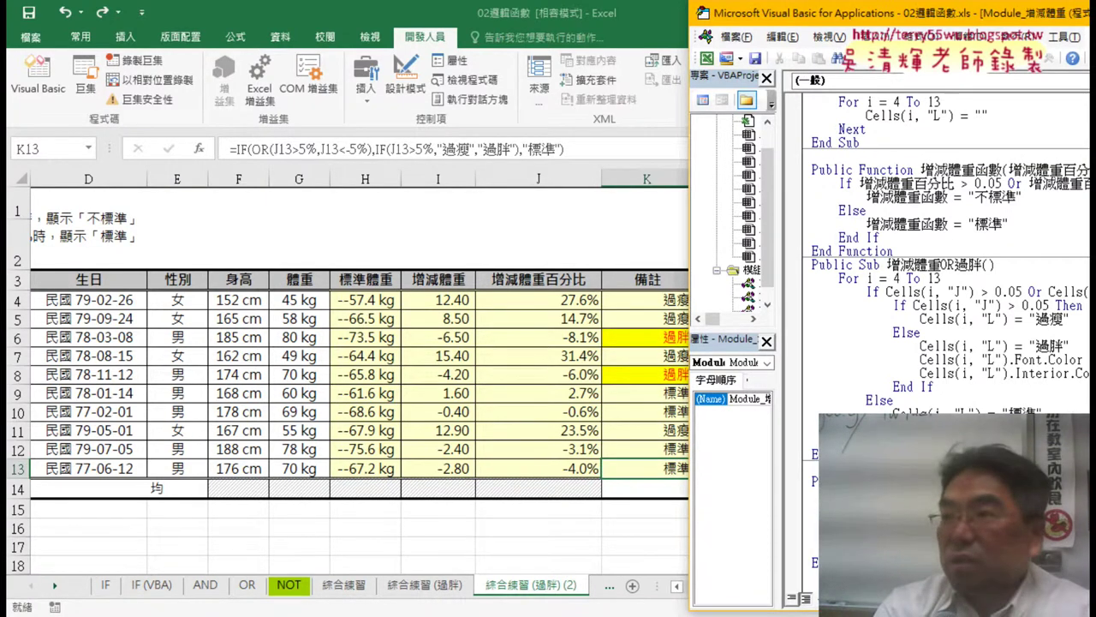
key(F8)
key(F8)
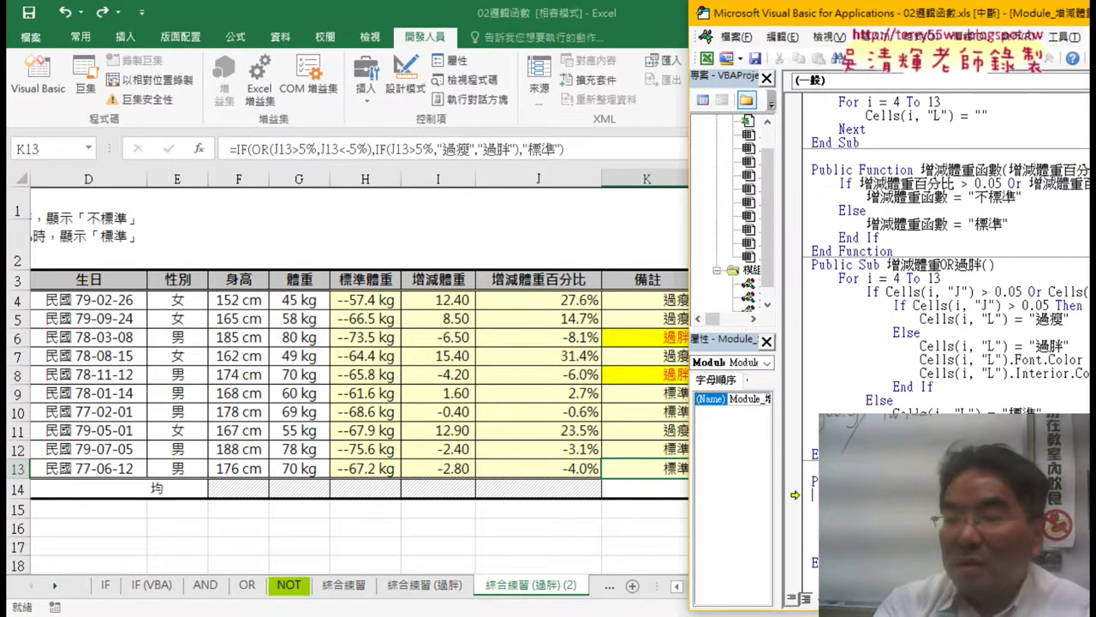
key(F8)
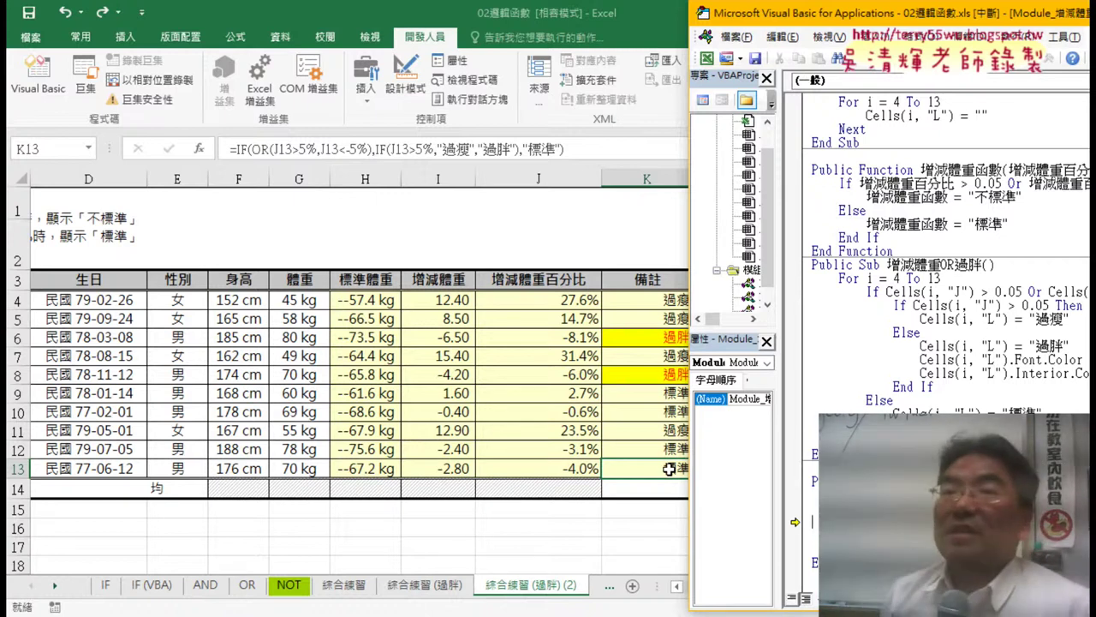
key(F8)
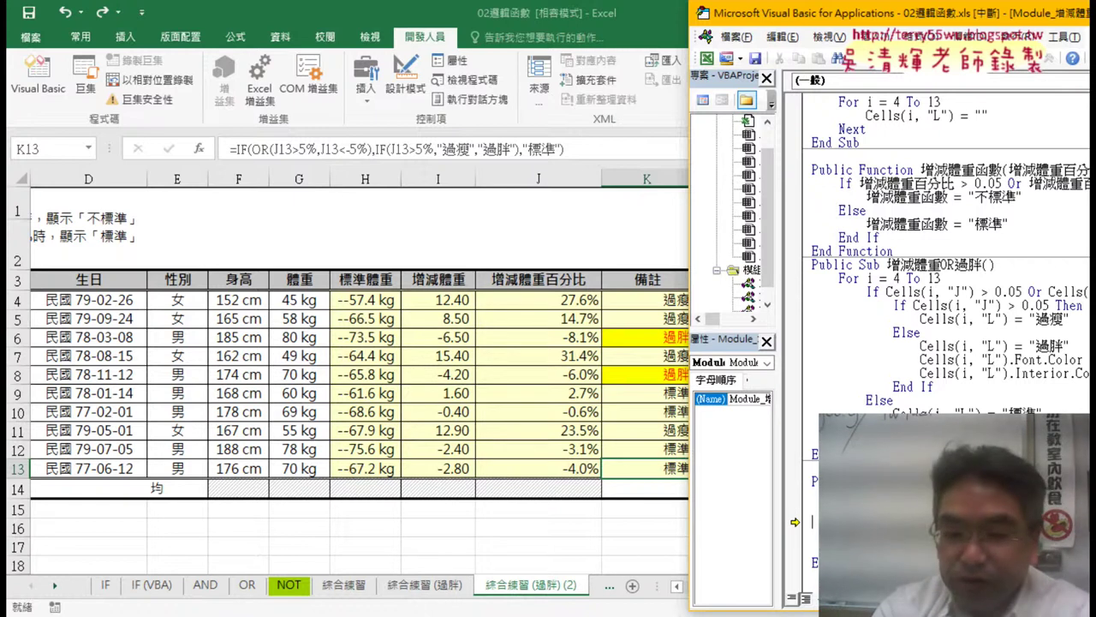
key(F8)
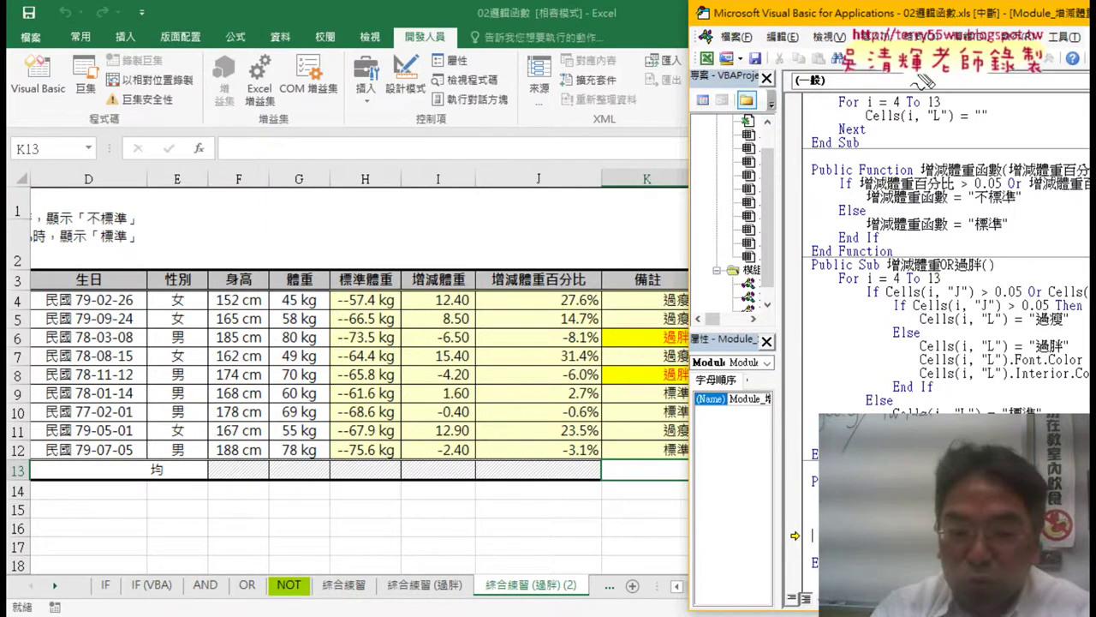
Step: Run the rest of 刪除列 with F5 and check the resulting sheet
click(910, 80)
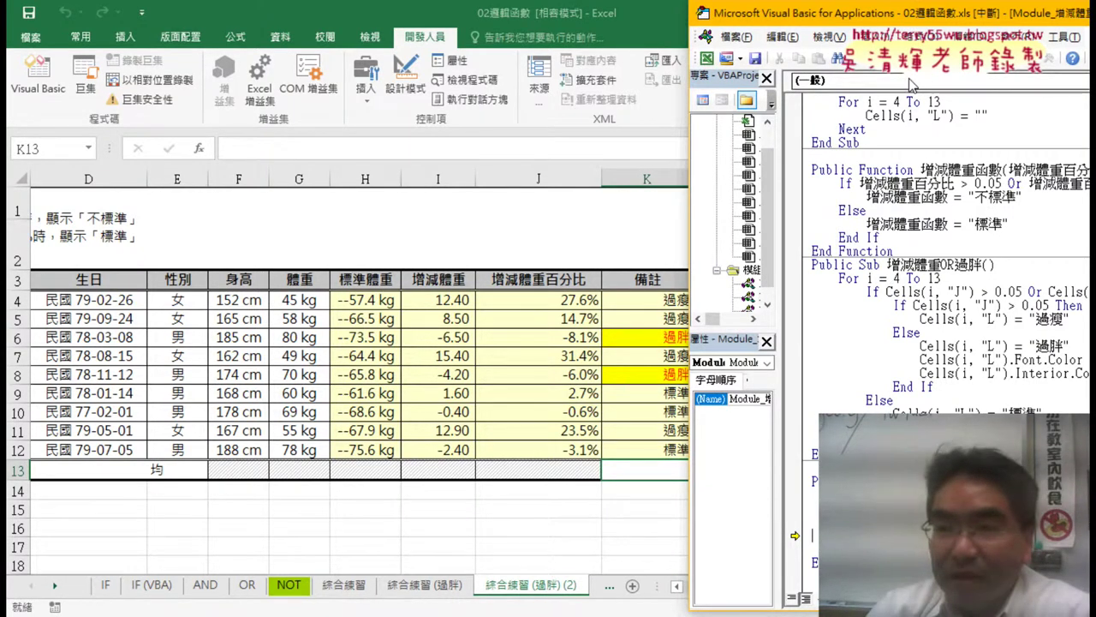
key(F5)
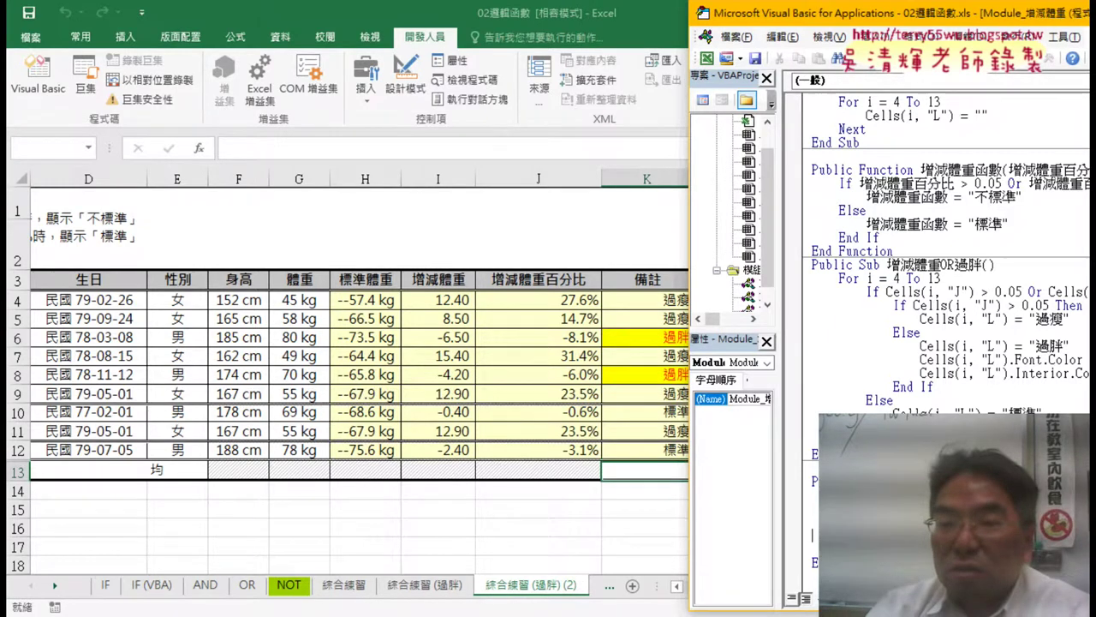
drag(827, 24, 888, 28)
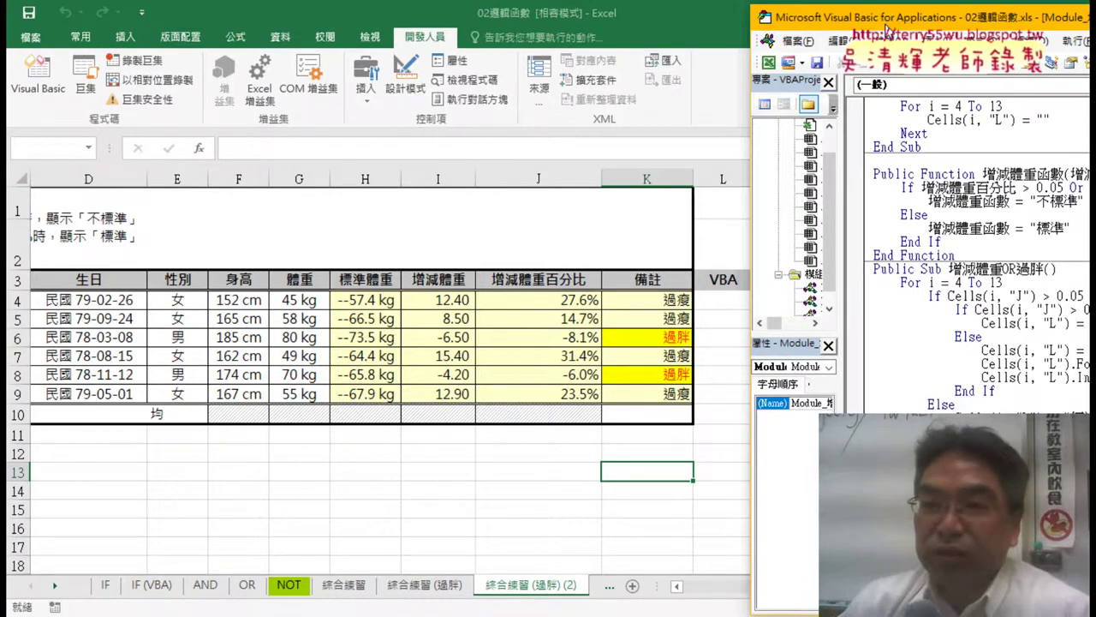
double_click(887, 26)
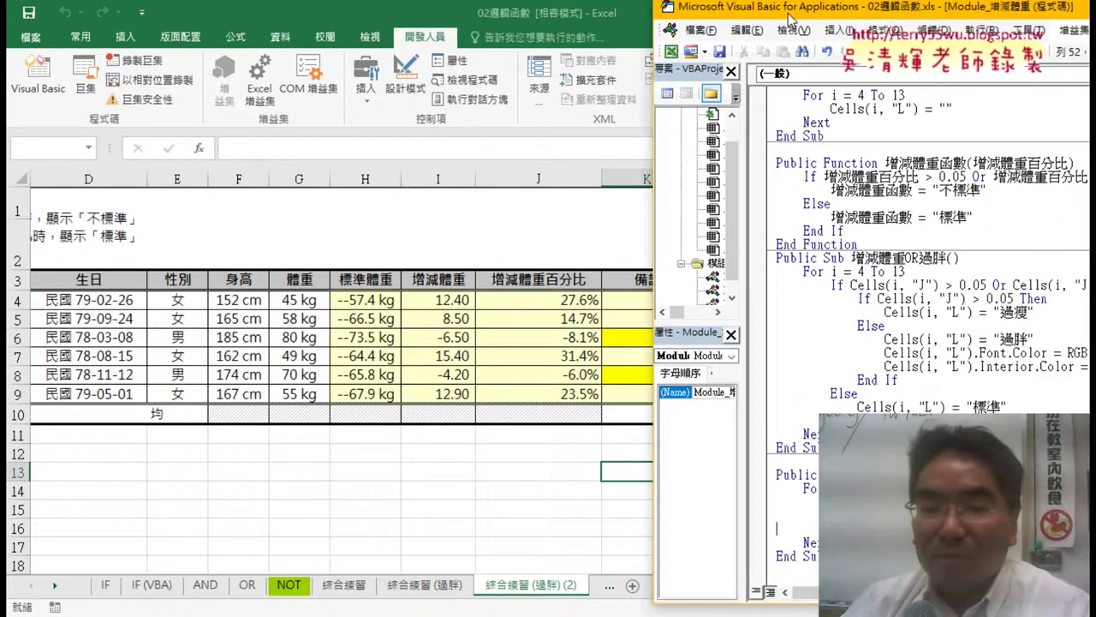
Step: Place the VBA editor beside the sheet and highlight the whole 刪除列 Sub
double_click(654, 8)
drag(861, 22, 521, 17)
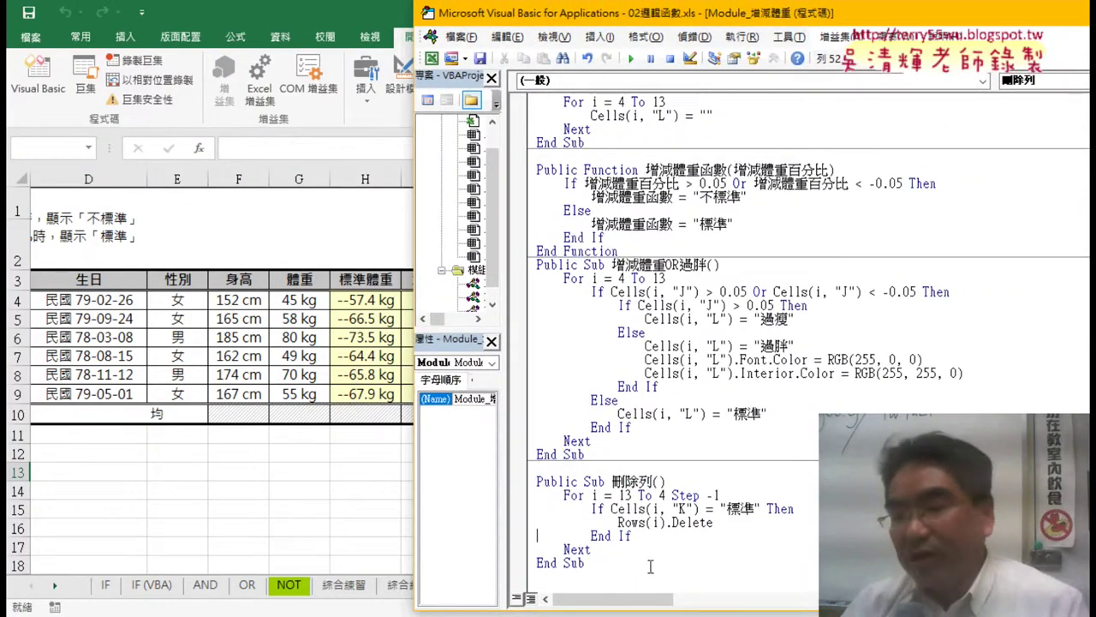
drag(609, 565, 526, 484)
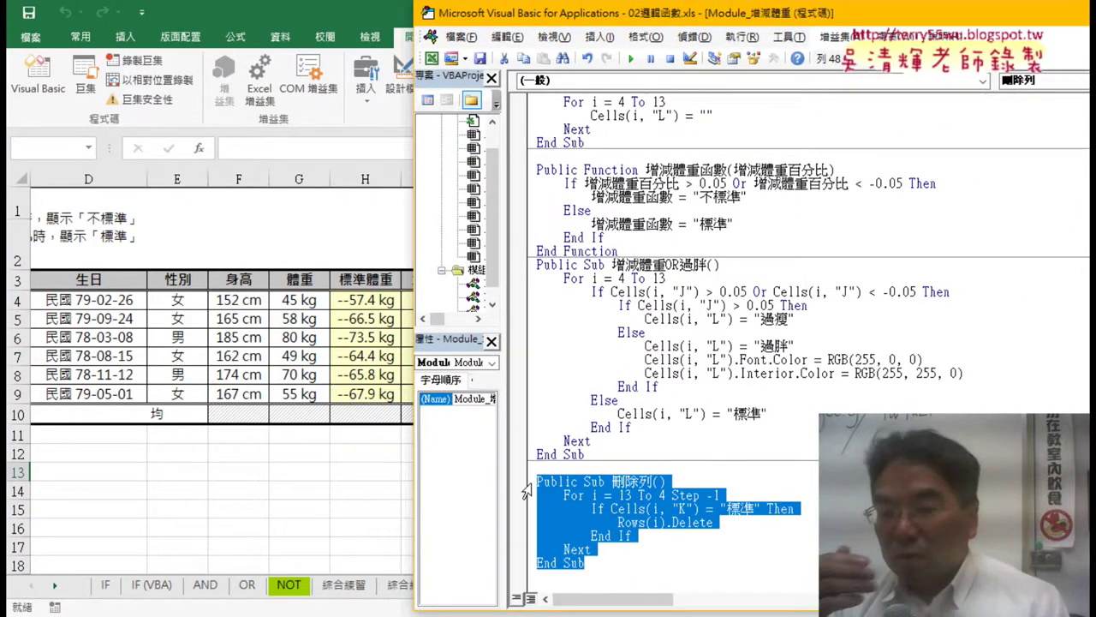